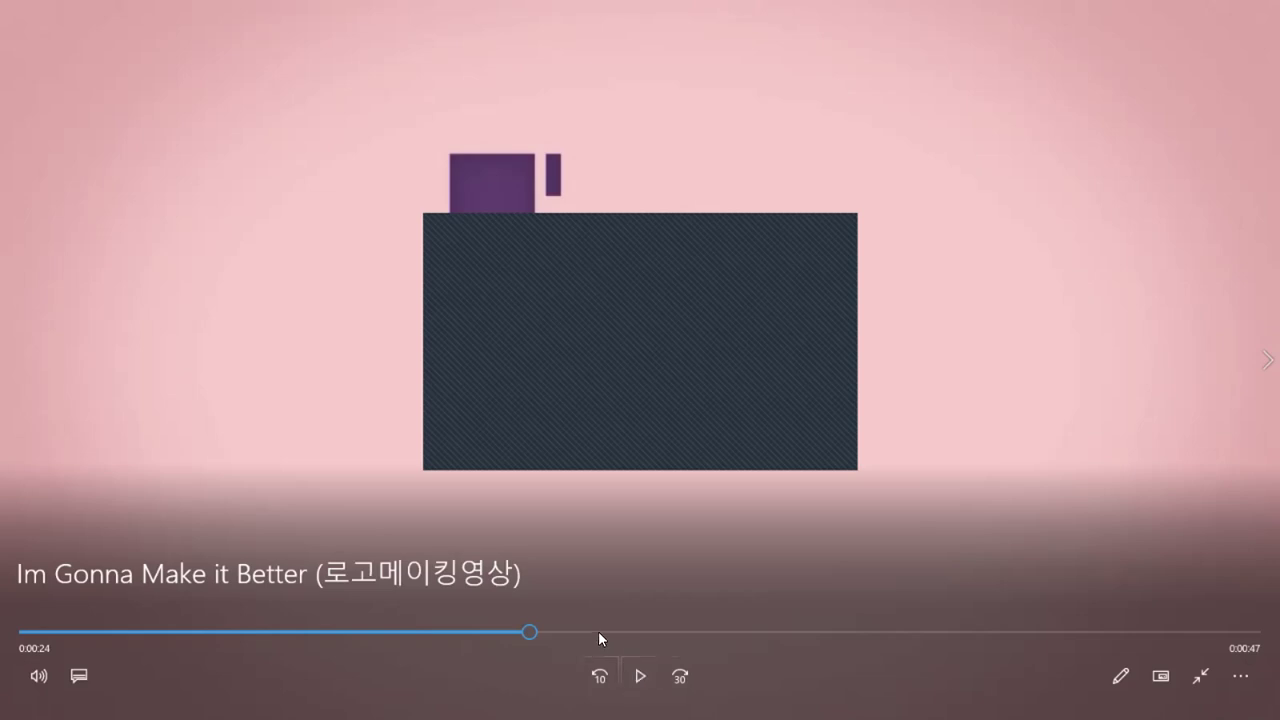
- Skim the "Im Gonna Make it Better" typography video at several points and play a short passage of it
click(599, 631)
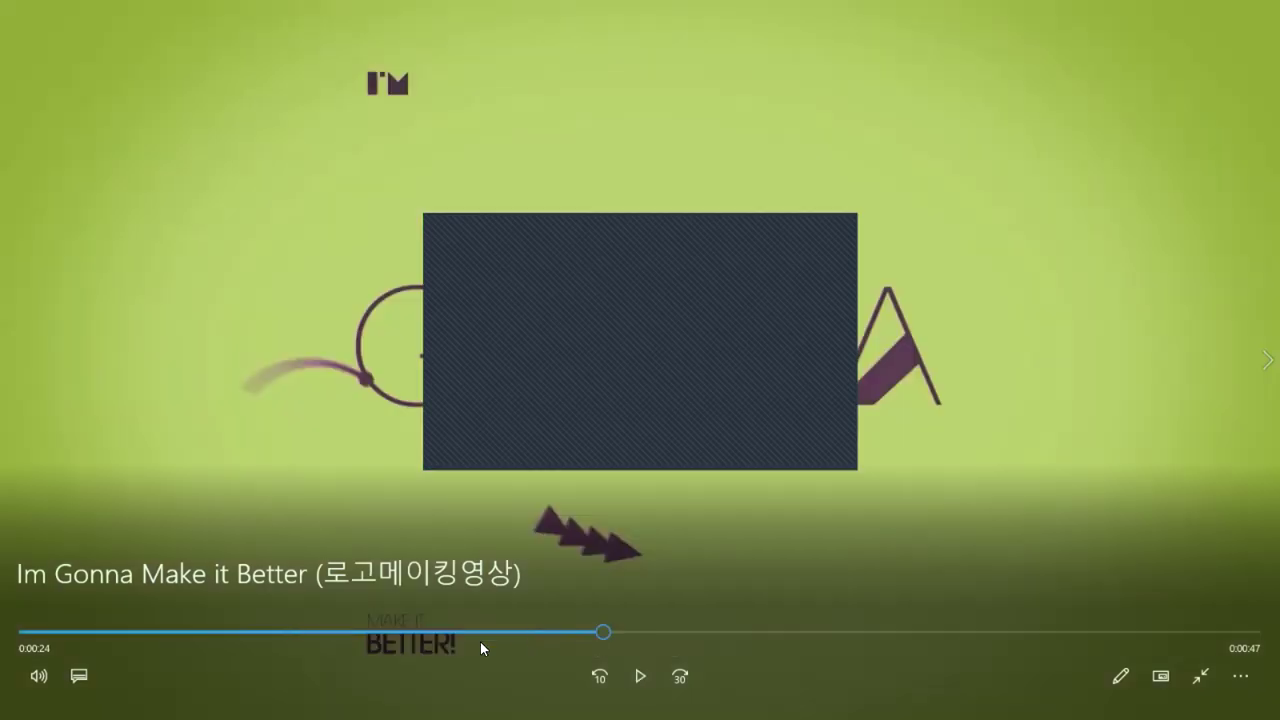
click(397, 631)
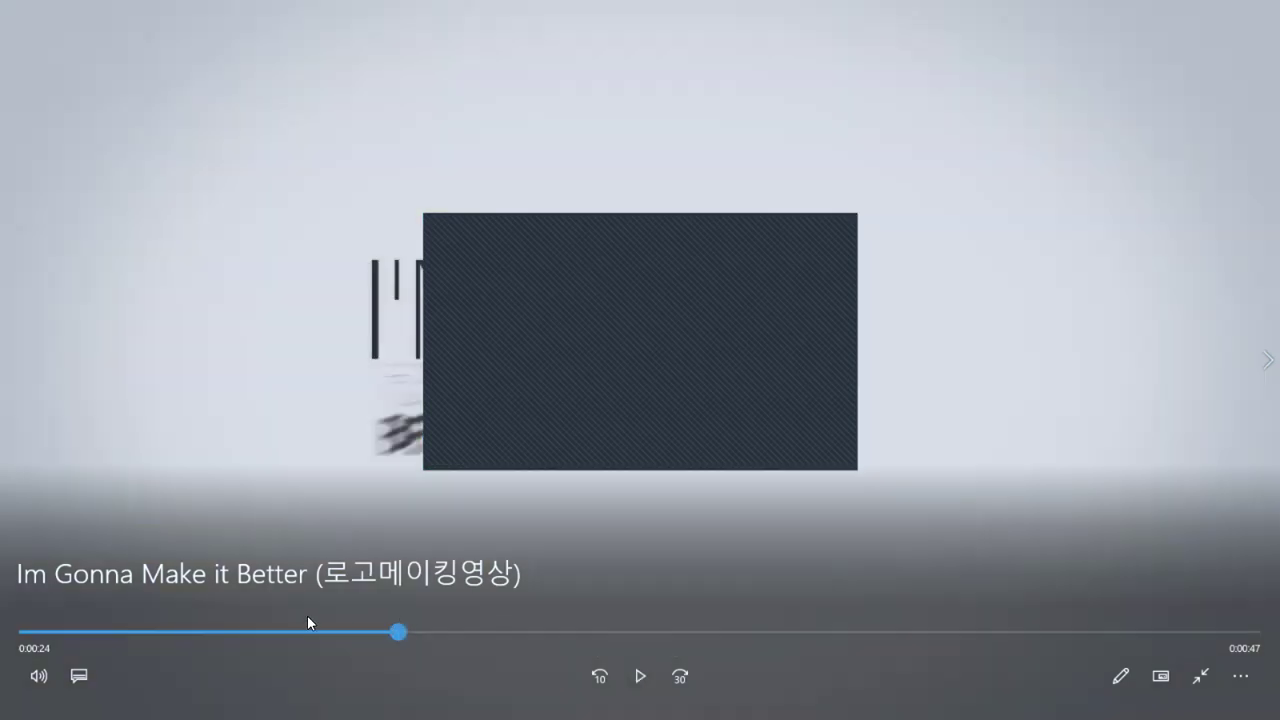
click(306, 631)
click(183, 631)
click(441, 631)
click(573, 631)
click(652, 631)
click(763, 631)
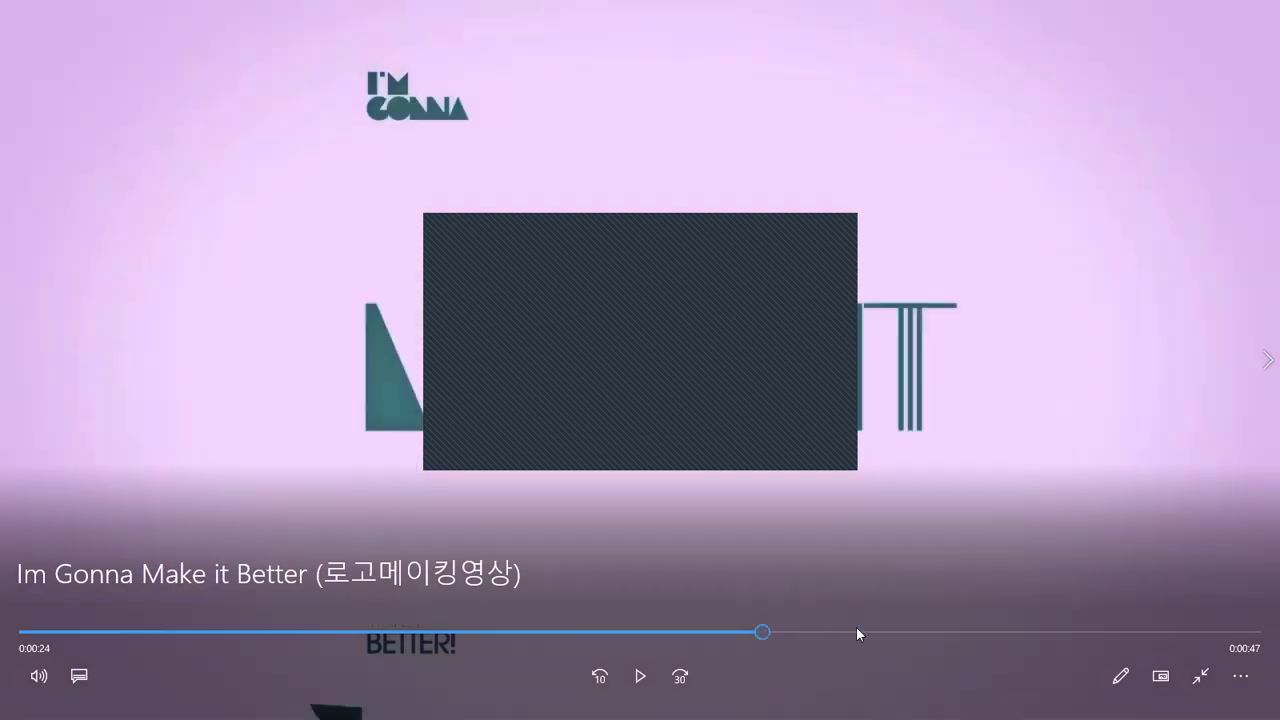
click(856, 631)
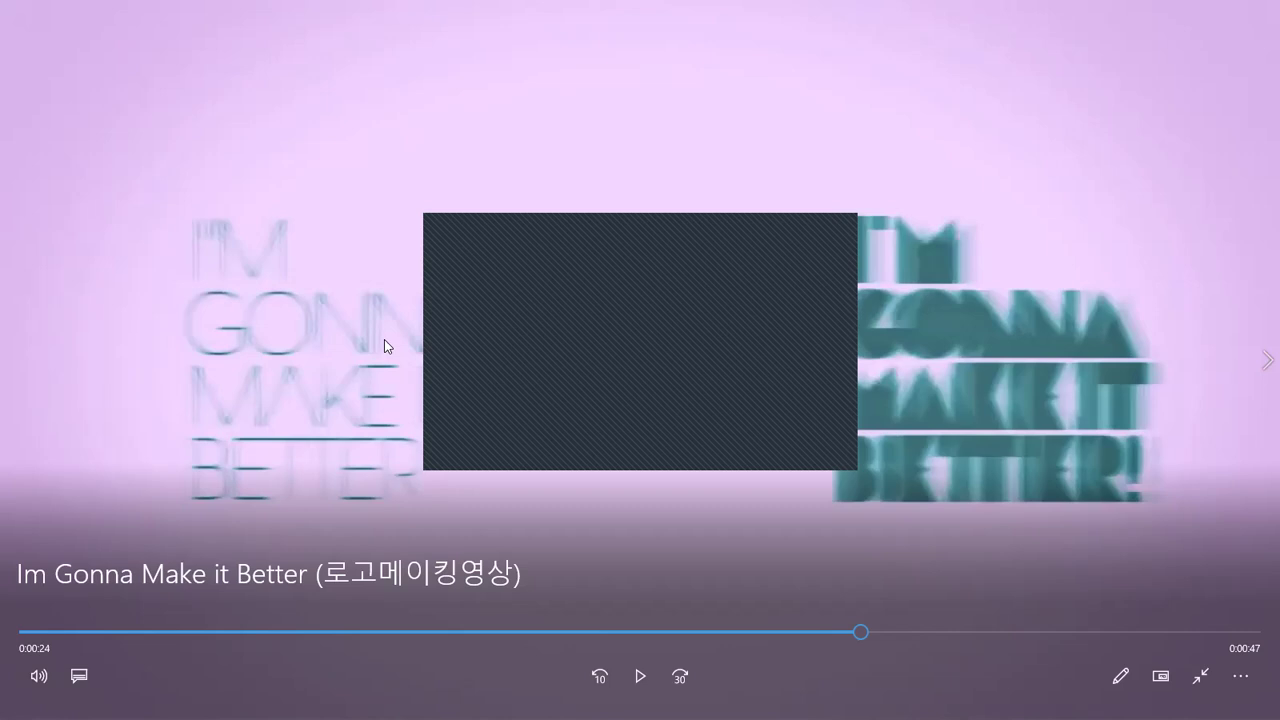
click(639, 680)
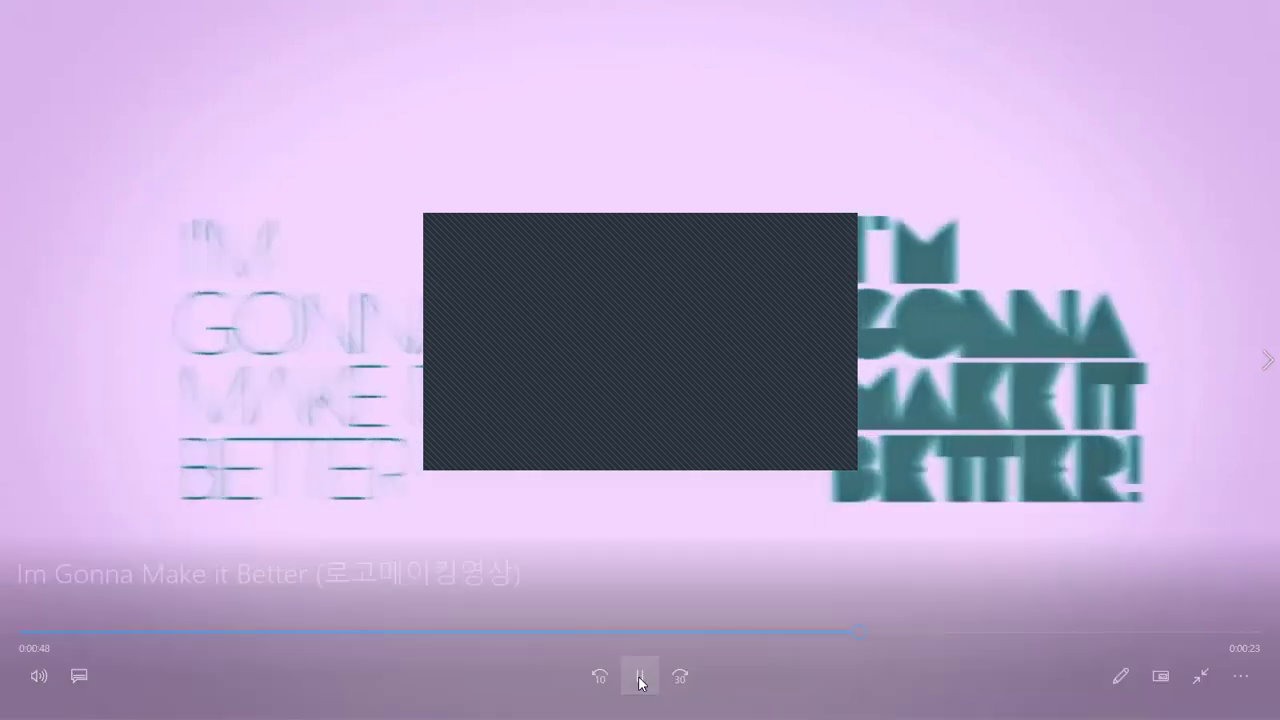
click(640, 679)
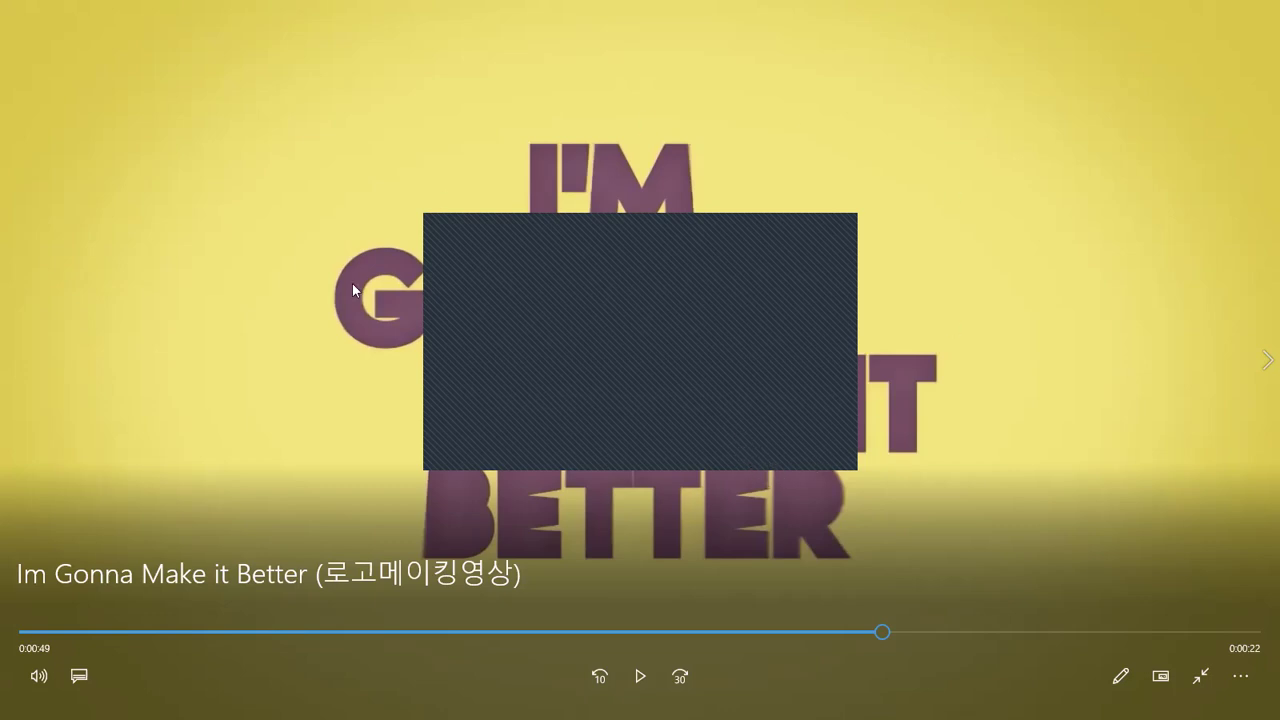
- View the closing scenes of the typography video, then close it and deselect its file in the folder
click(1041, 632)
click(1130, 632)
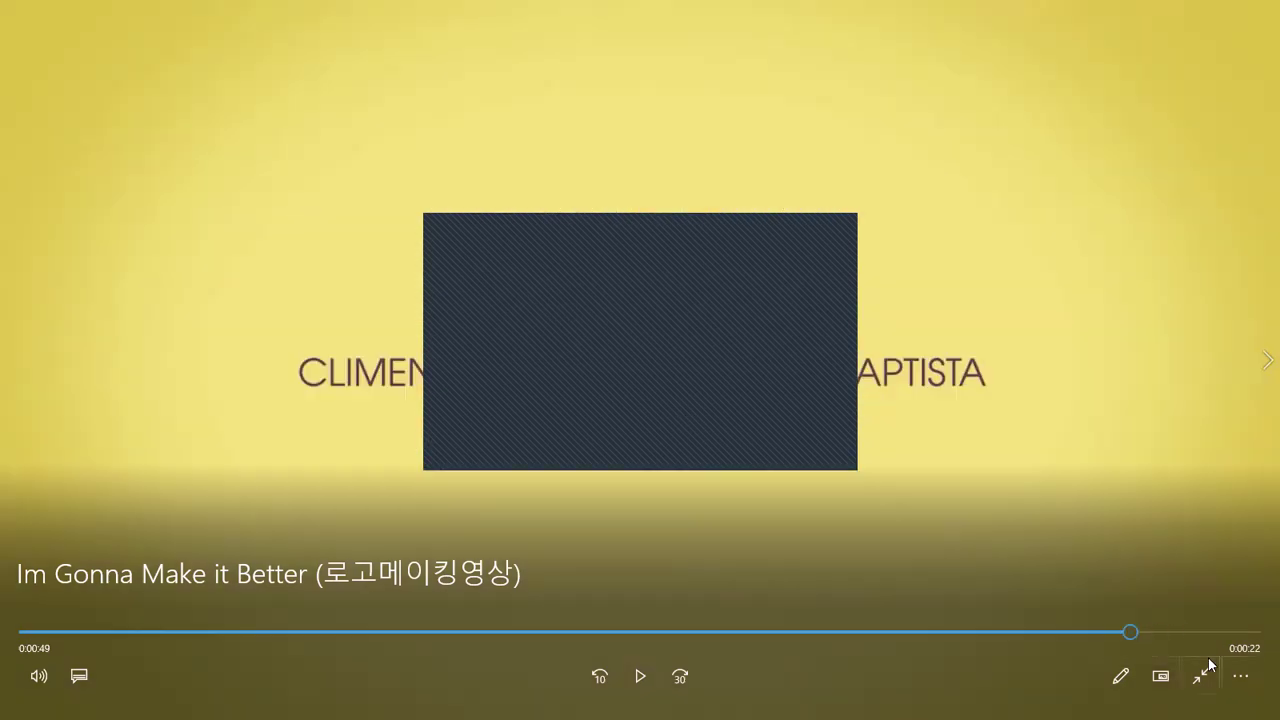
key(Escape)
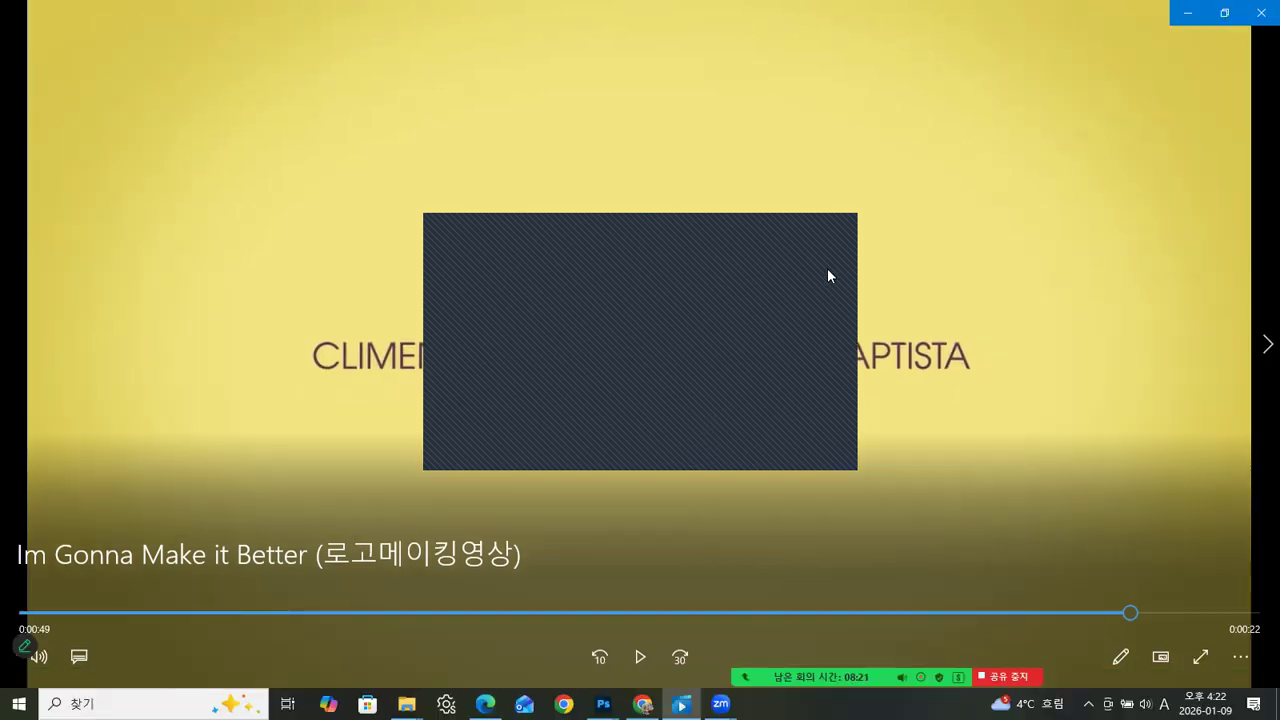
key(alt+F4)
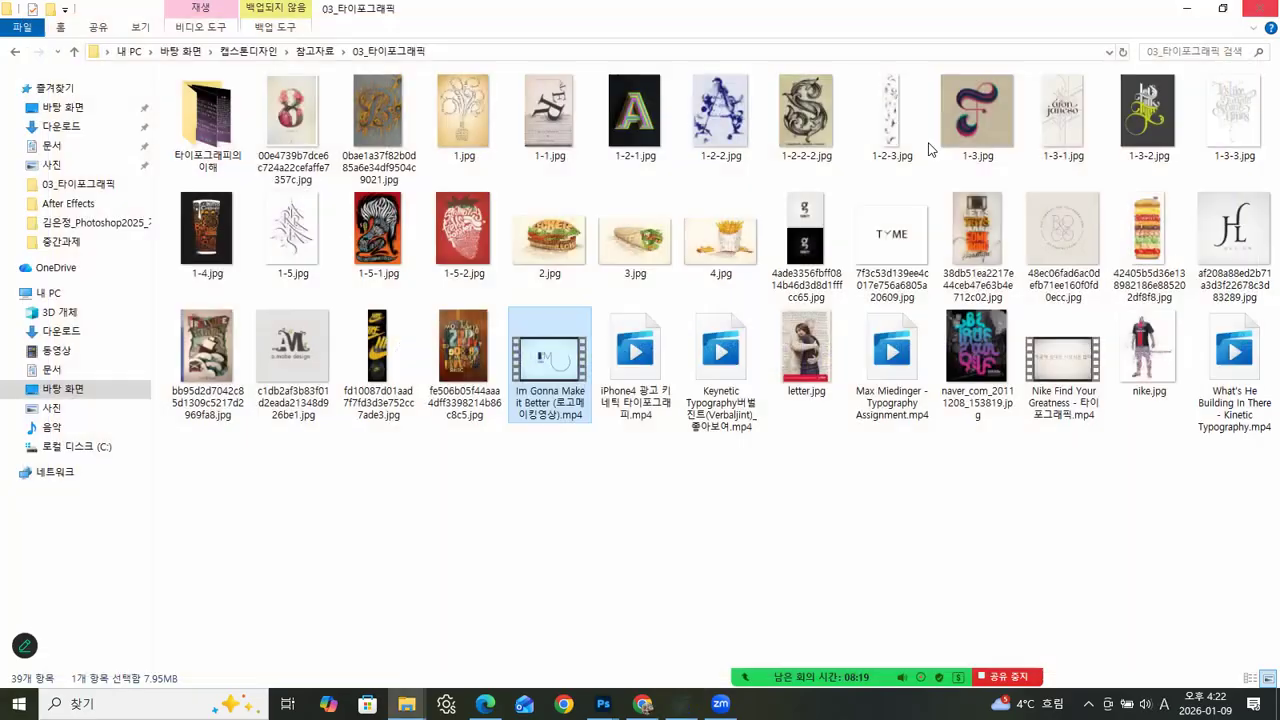
click(826, 484)
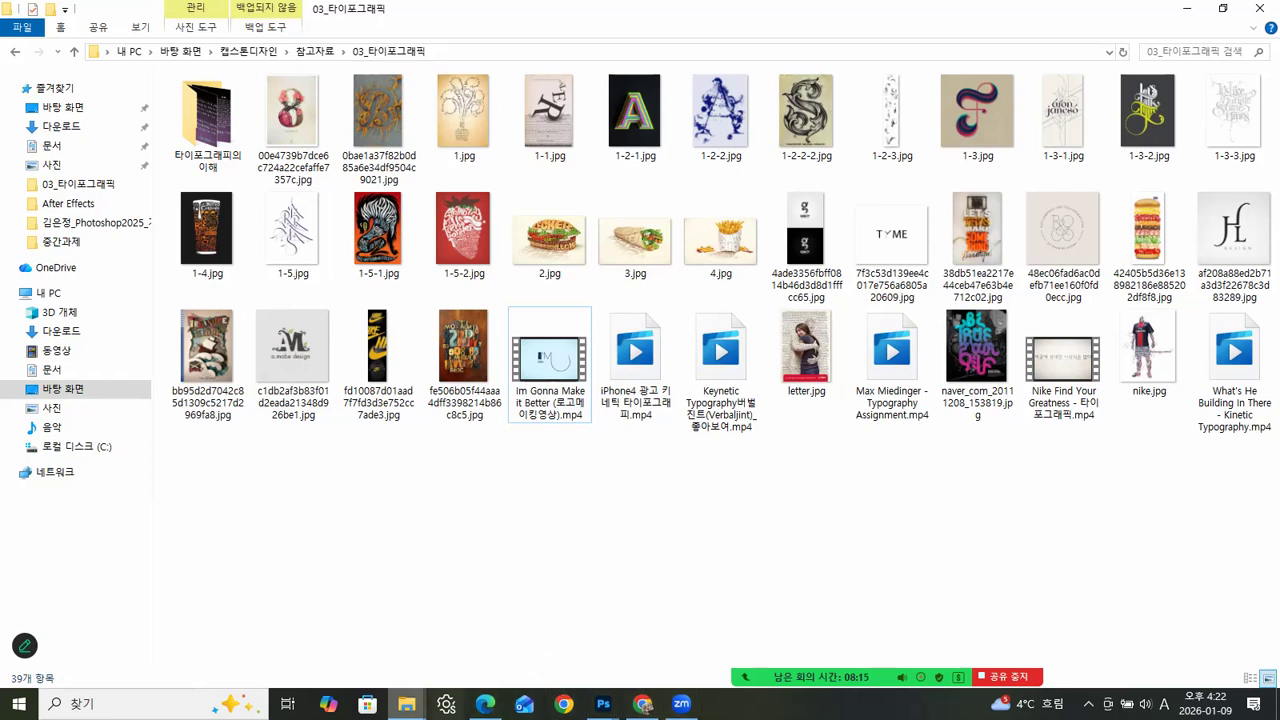
- Switch to ch09-sec07-01.psd in Photoshop and shift its document window slightly within the workspace
click(603, 703)
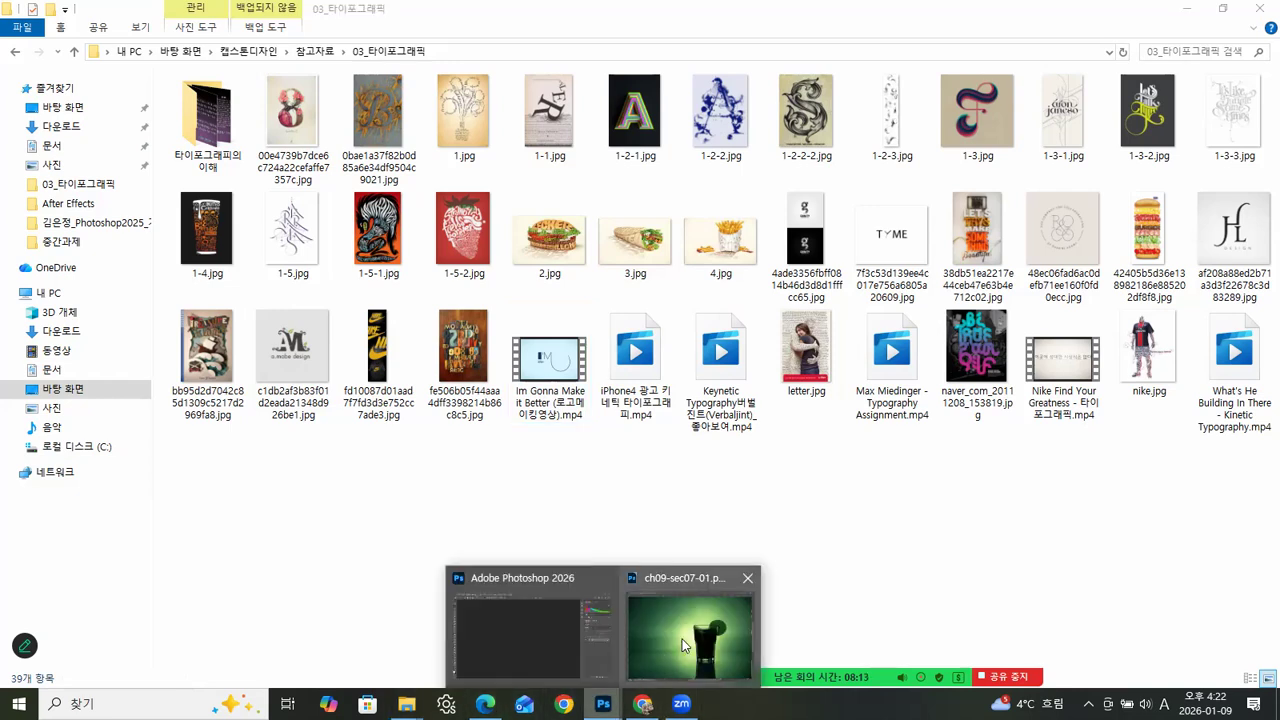
click(682, 639)
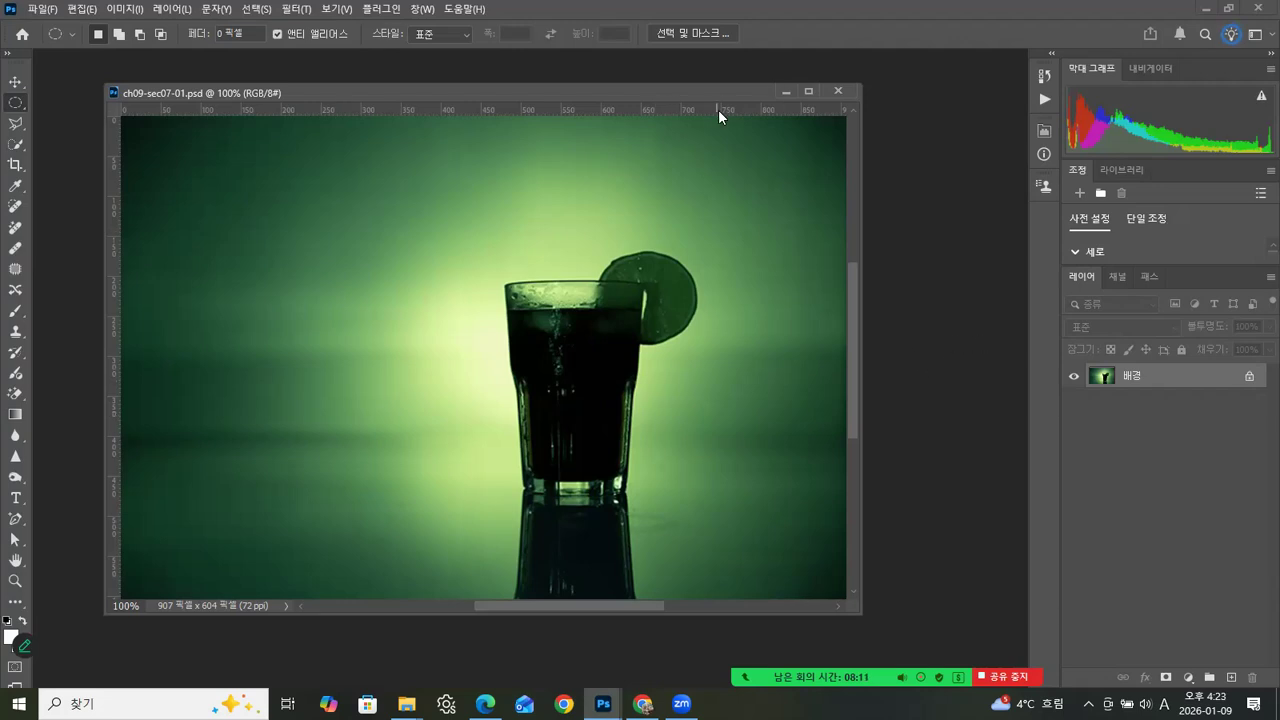
drag(740, 87, 767, 82)
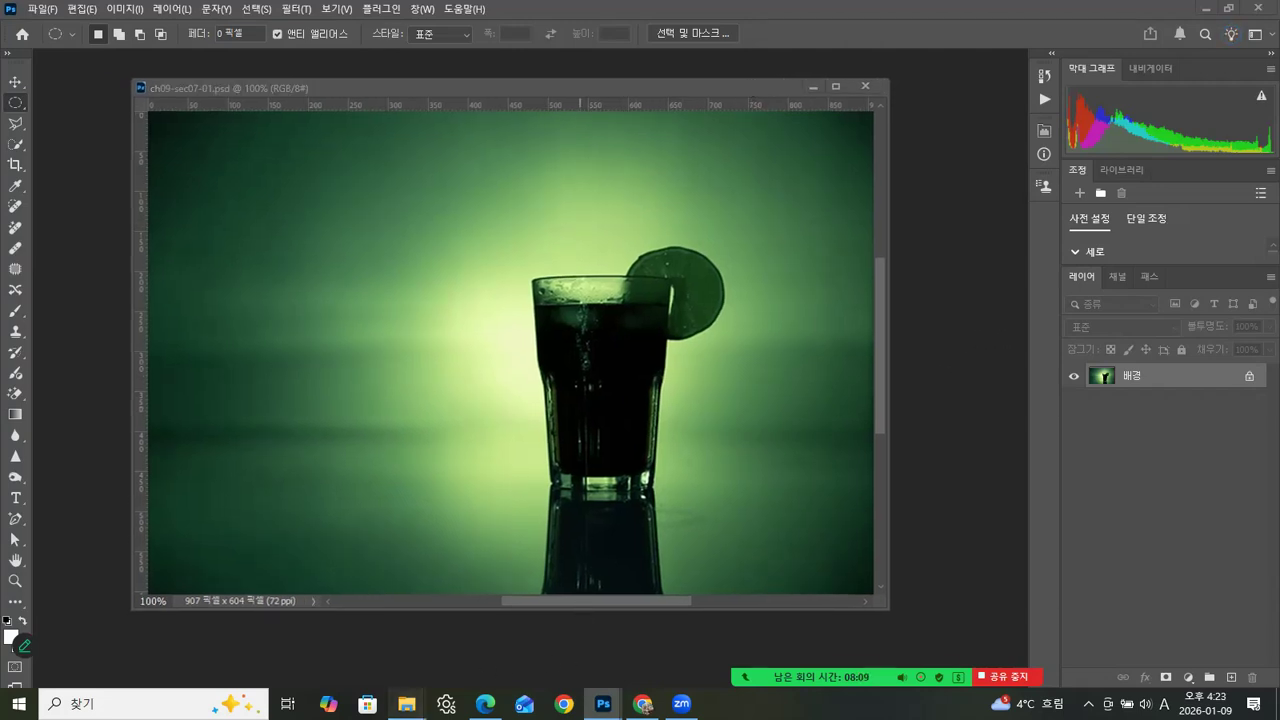
- View the reference image 1.jpg from the 03_타이포그래픽 folder, then return to the Photoshop document
mouse_move(406, 703)
click(485, 630)
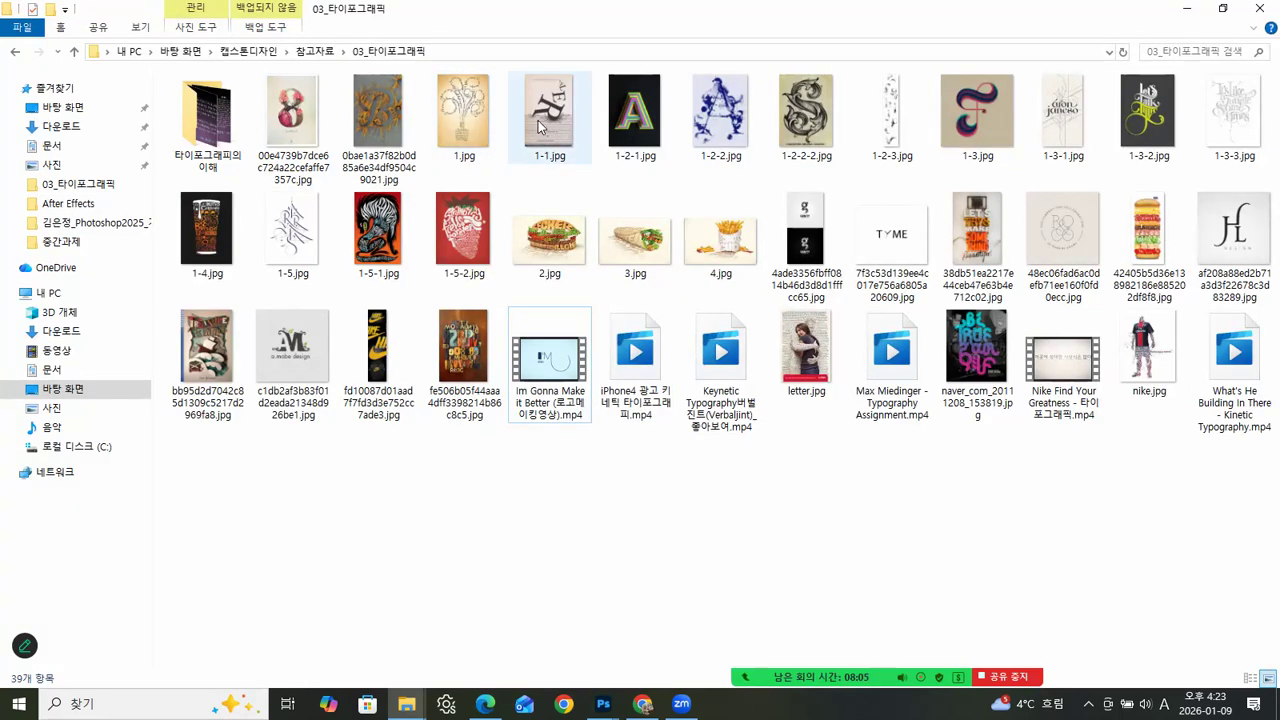
click(459, 118)
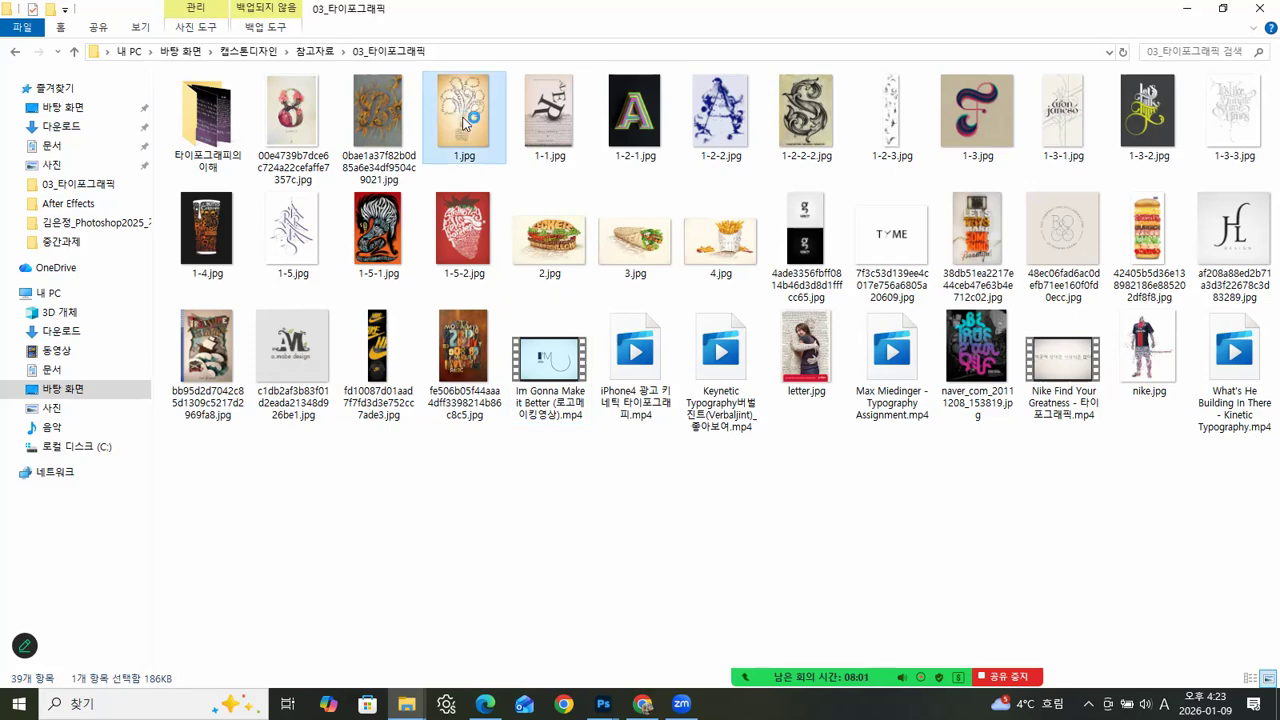
double_click(463, 120)
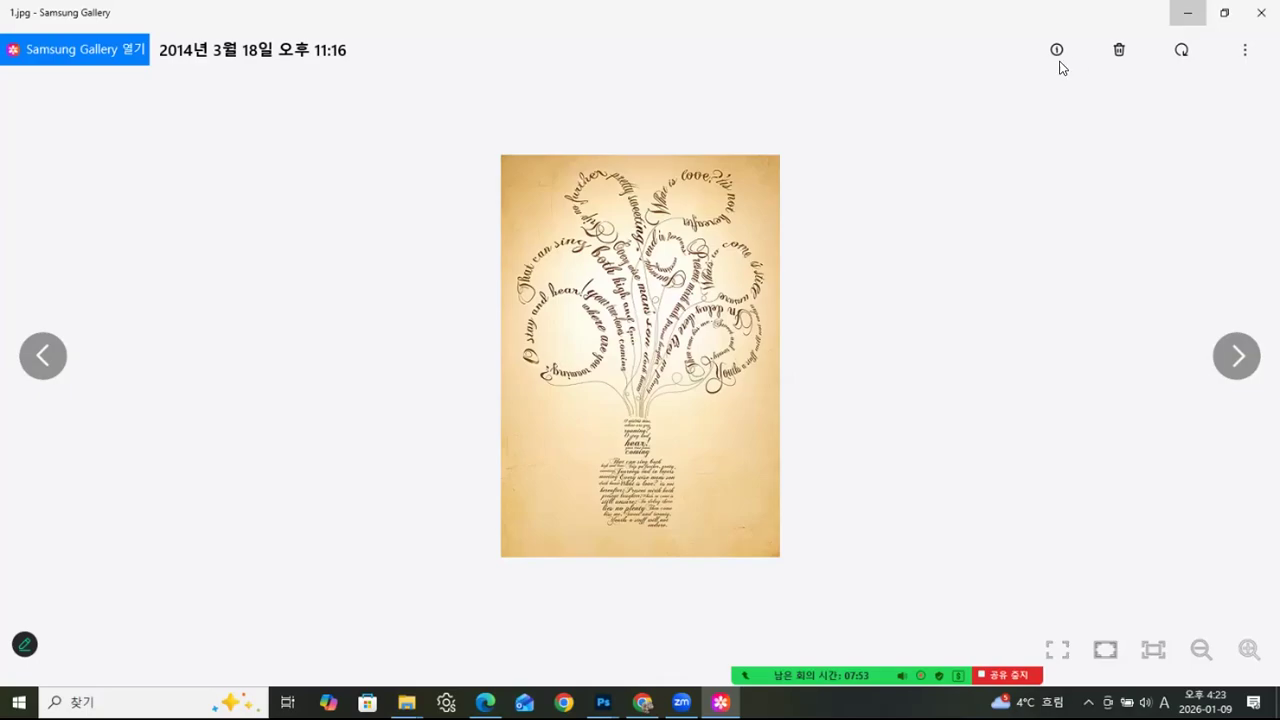
click(1188, 13)
click(1188, 12)
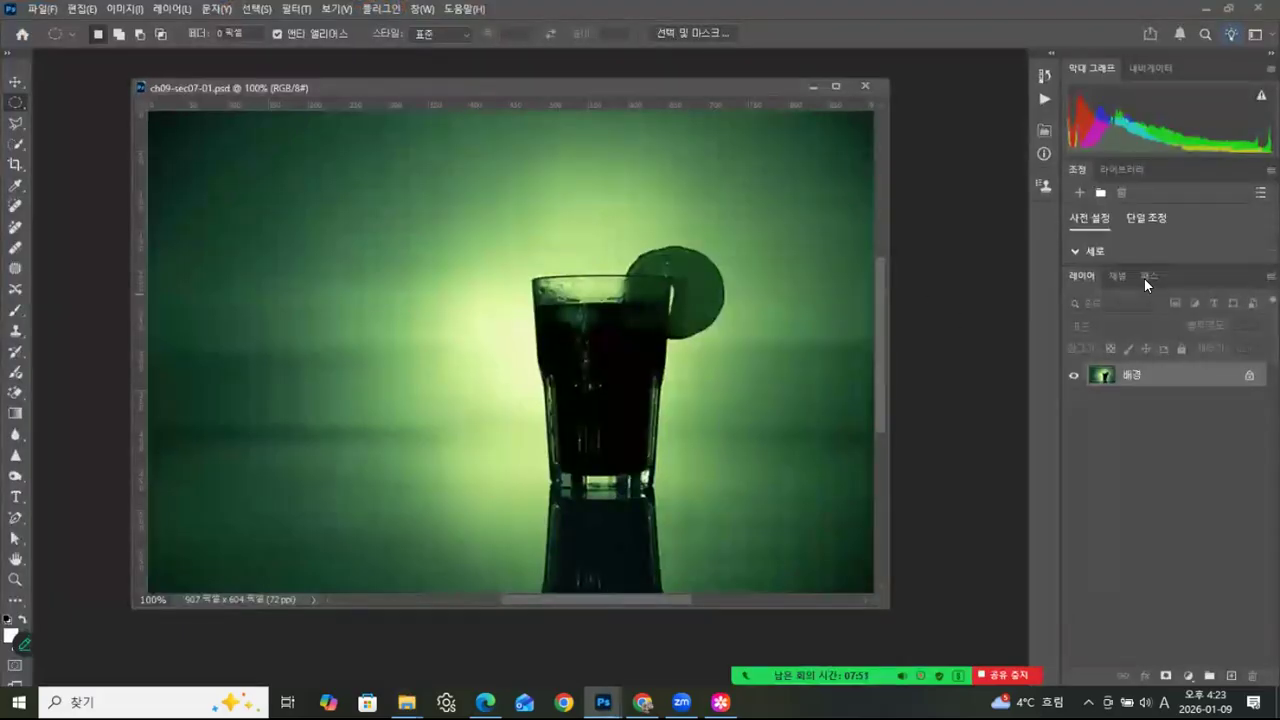
- Add type along the saved curve Path 1, entering the filler text "dsfjskjghskghsggjkfdldkljdhdlhdlhjlfhkfgnhfgklnflgkflkgflkgnmfl"
click(1146, 277)
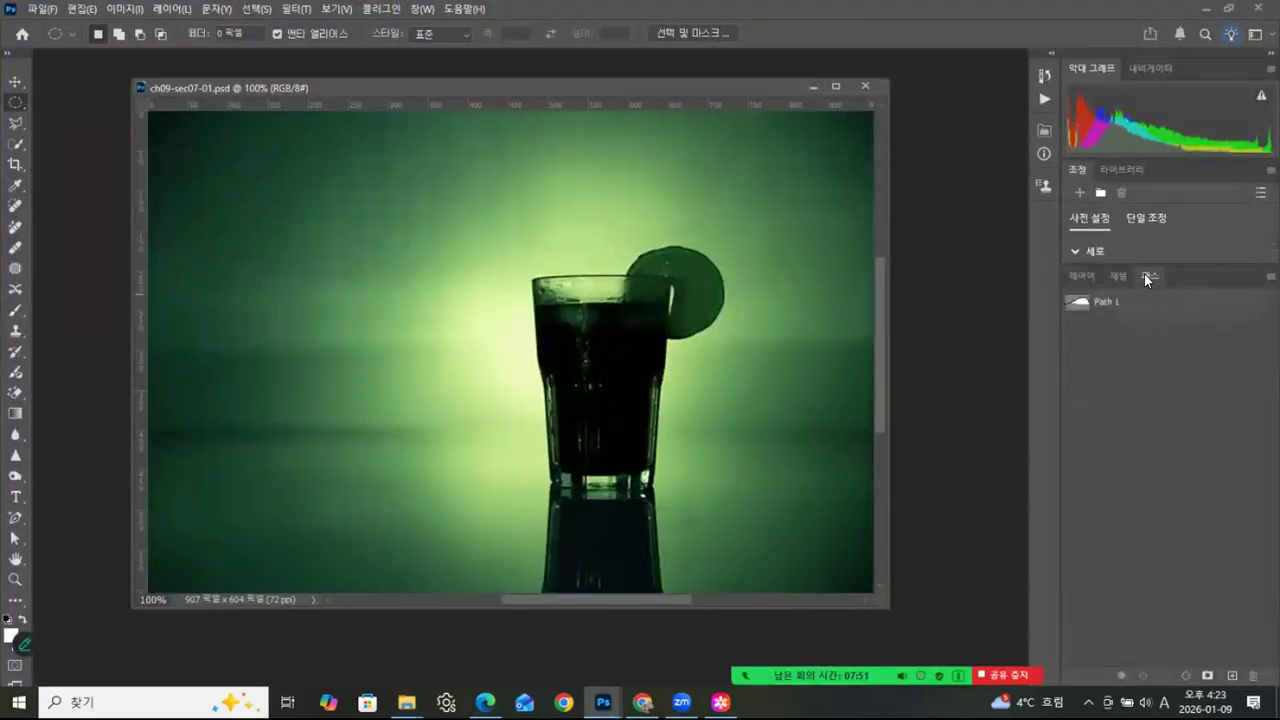
click(1087, 303)
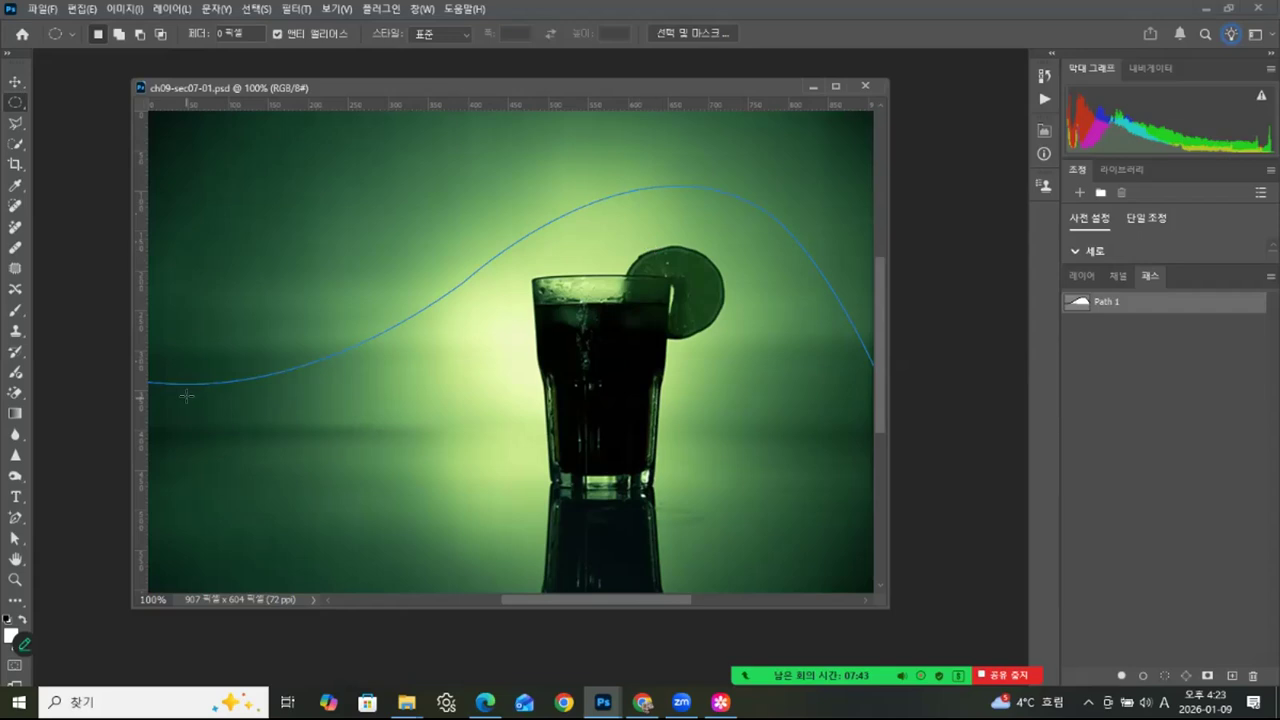
click(14, 498)
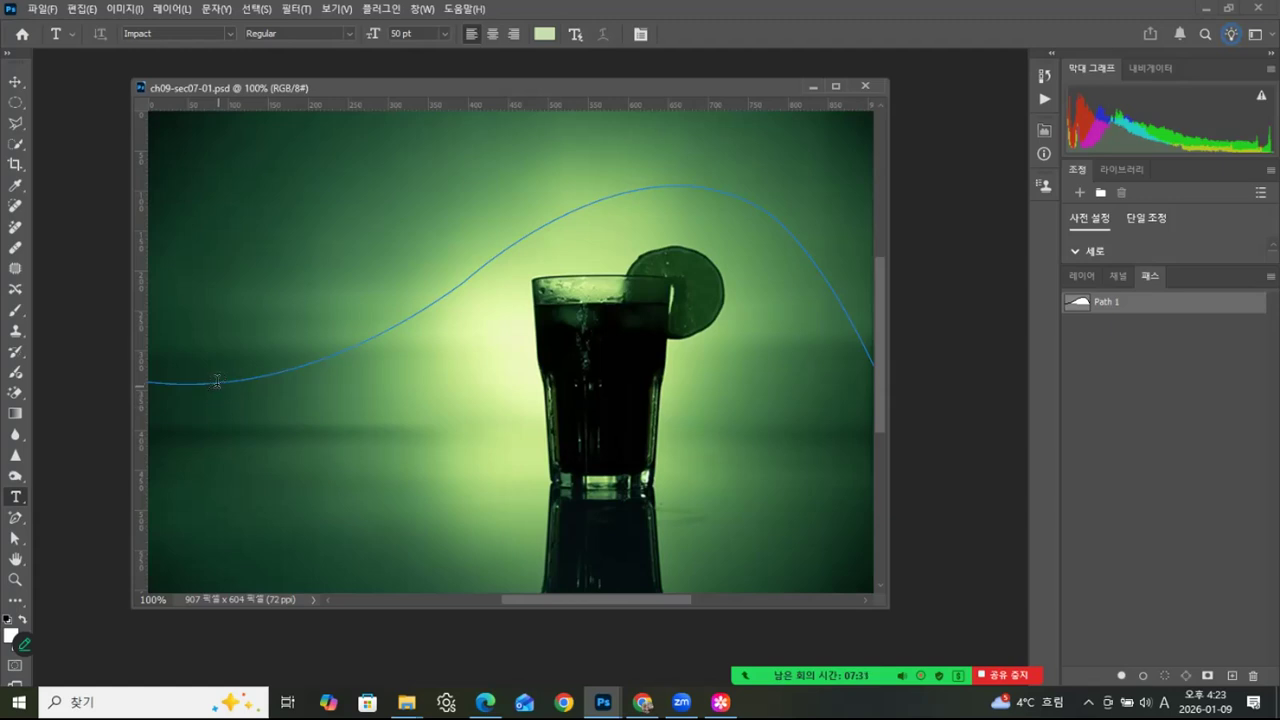
click(235, 413)
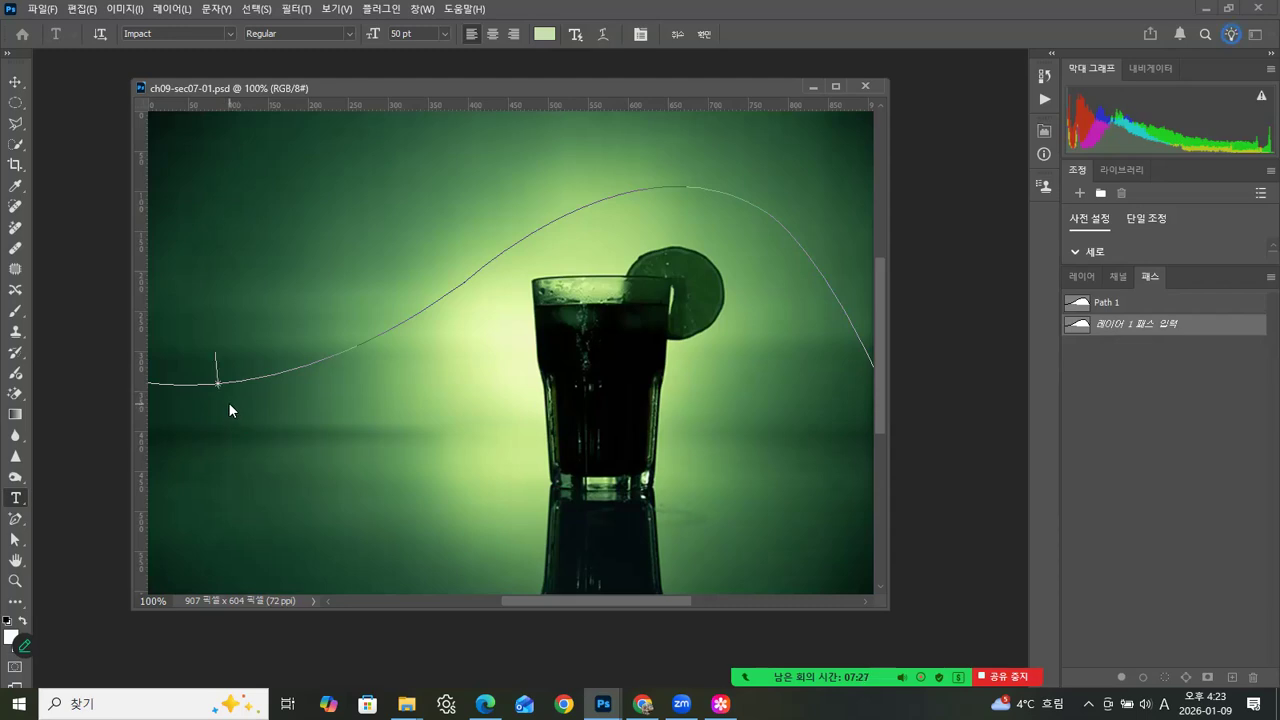
text(dsfjskjghskghsggjkfdldklidhdlhdlhjlfhkfgnhfg)
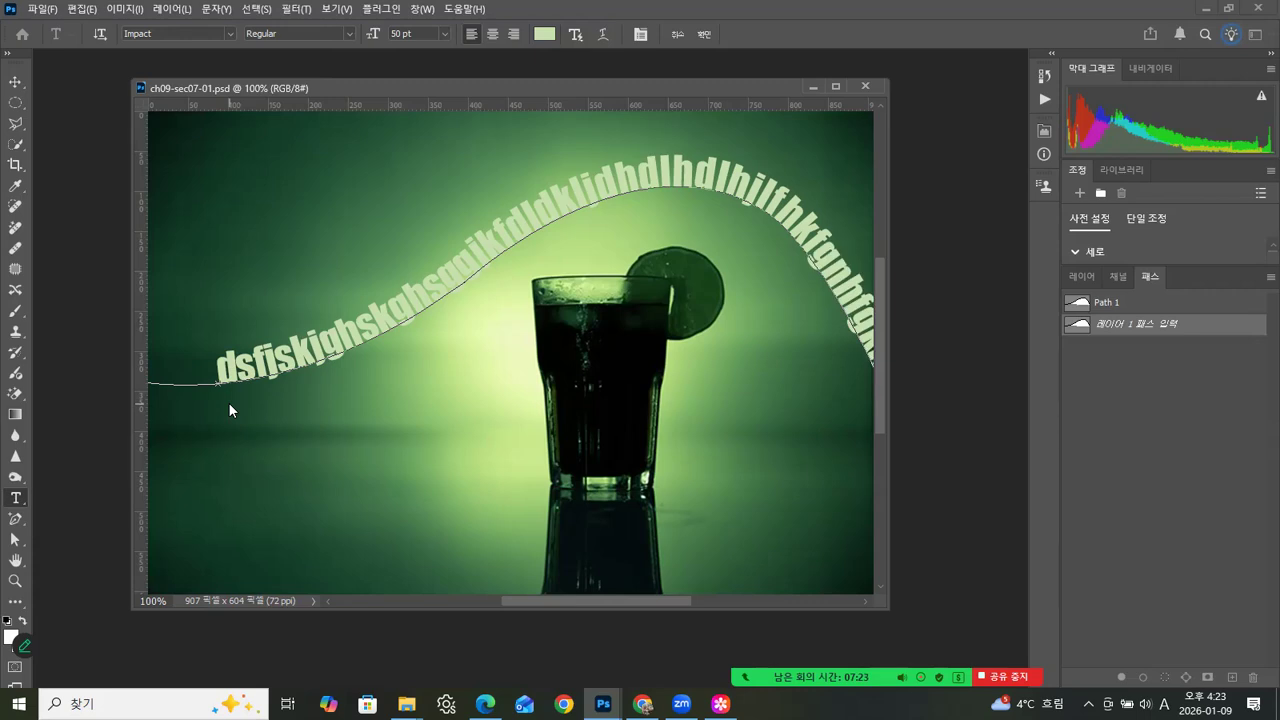
- Select all the text on the curve and set its colour to white (ffffff)
click(1078, 276)
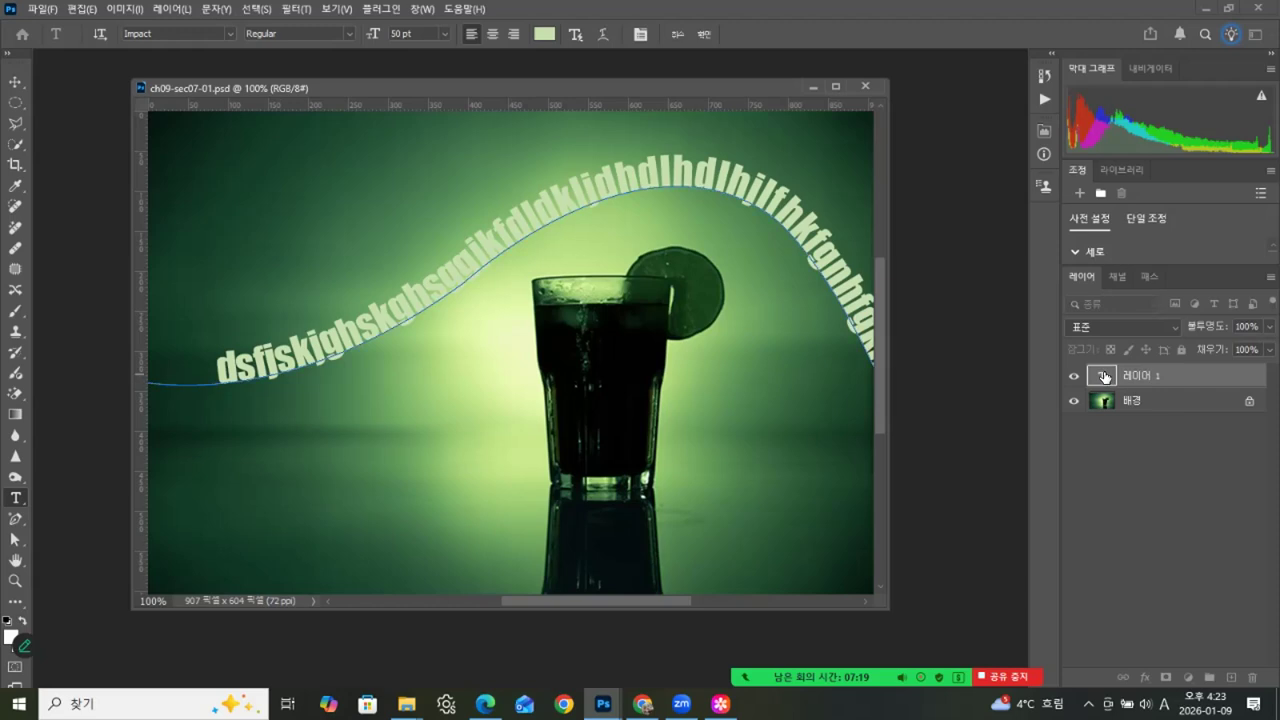
double_click(1104, 376)
key(ctrl+c)
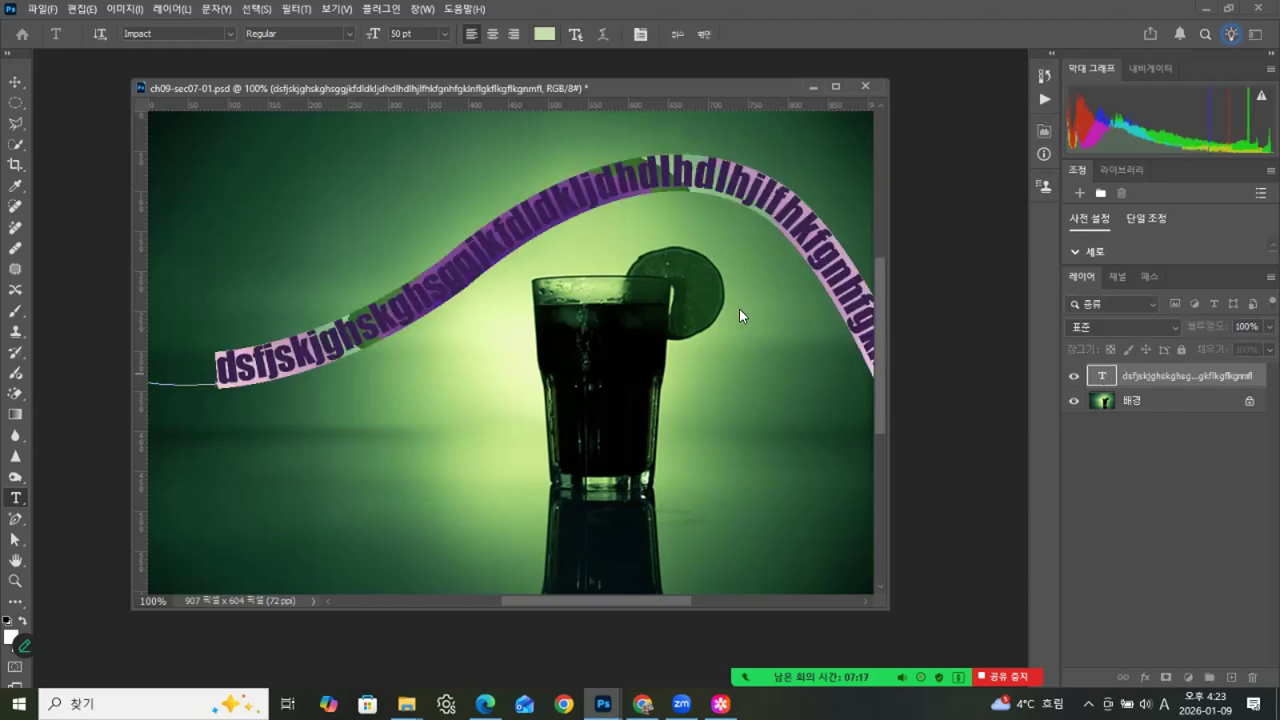
click(543, 34)
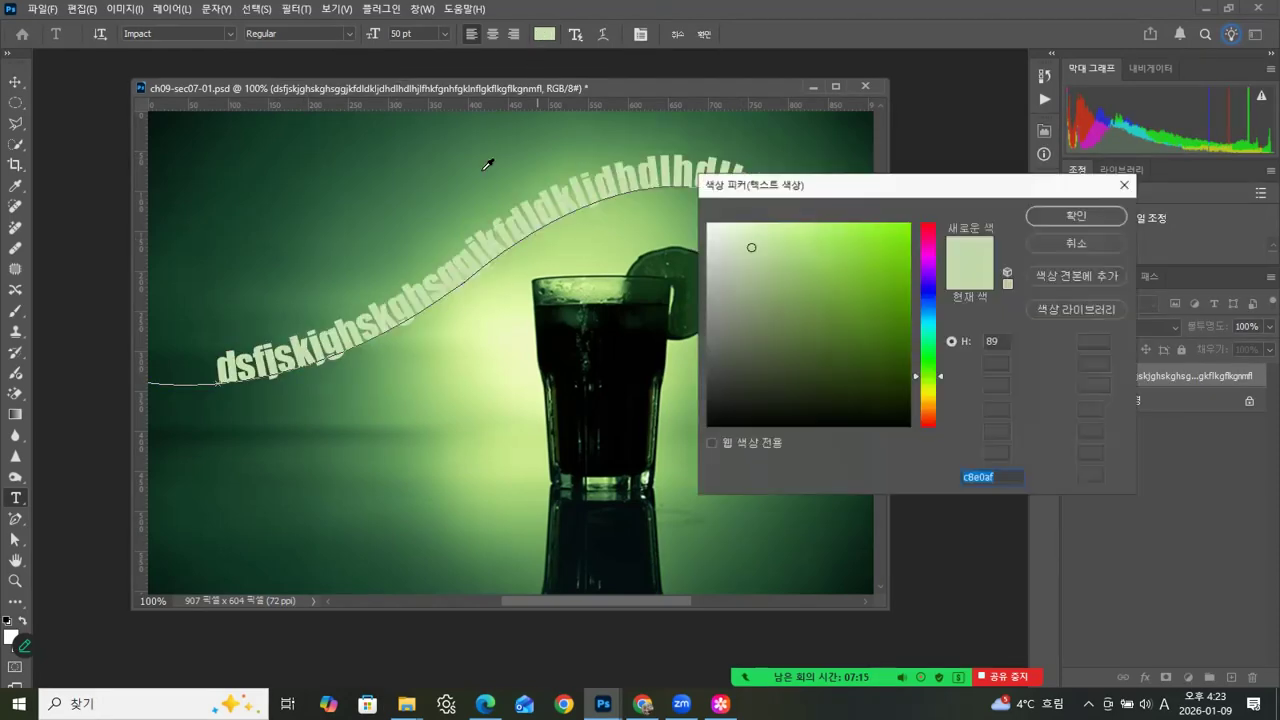
click(709, 224)
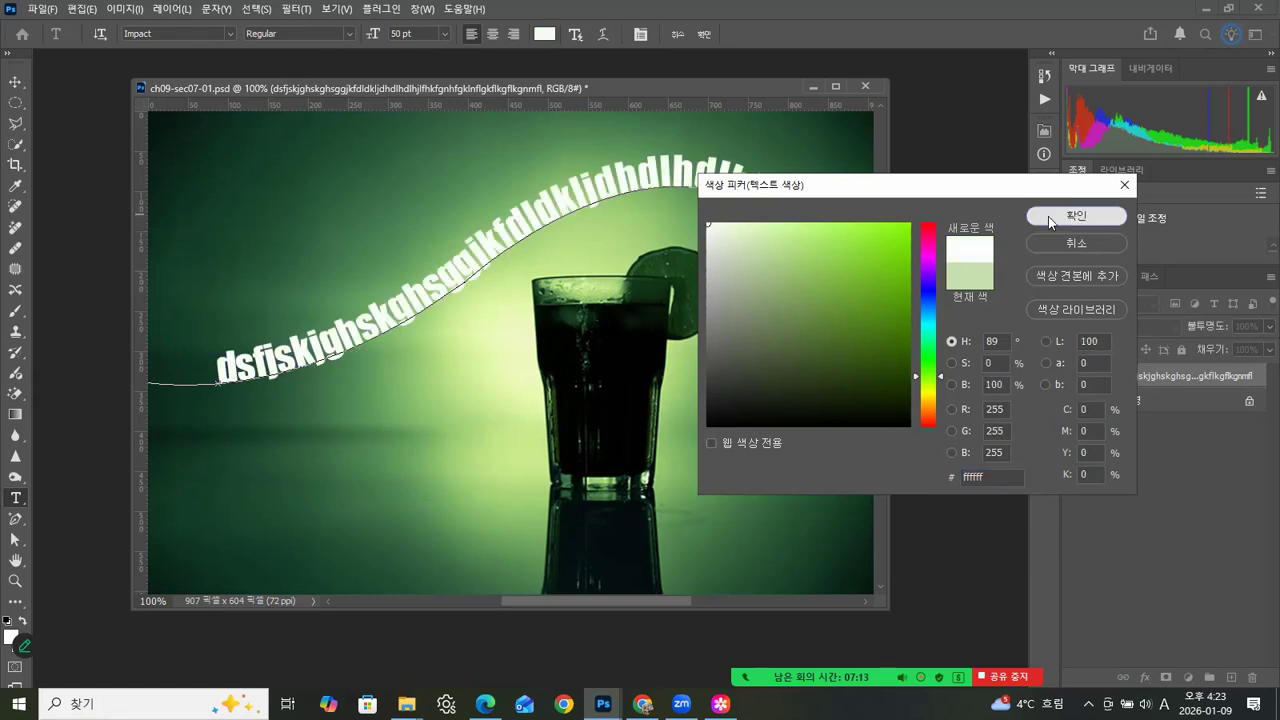
click(1048, 216)
- Set the curved text's font to Times New Roman and its size to 16 pt
click(445, 34)
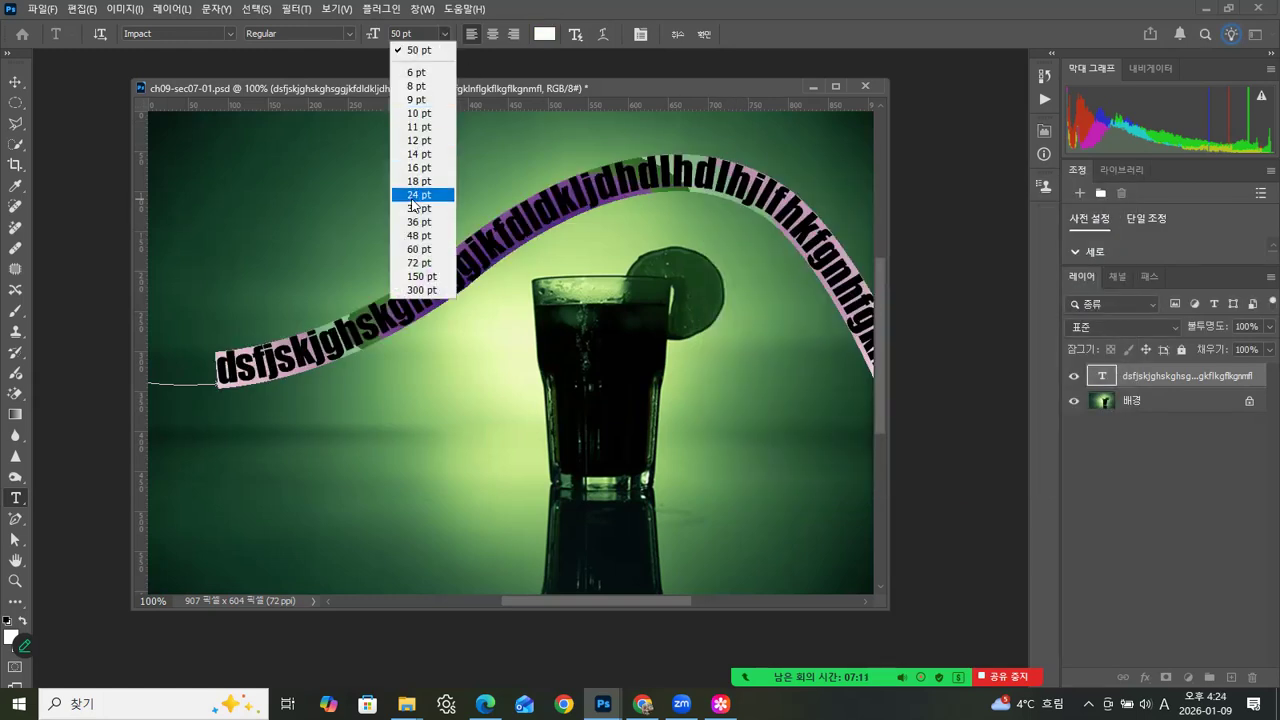
click(418, 194)
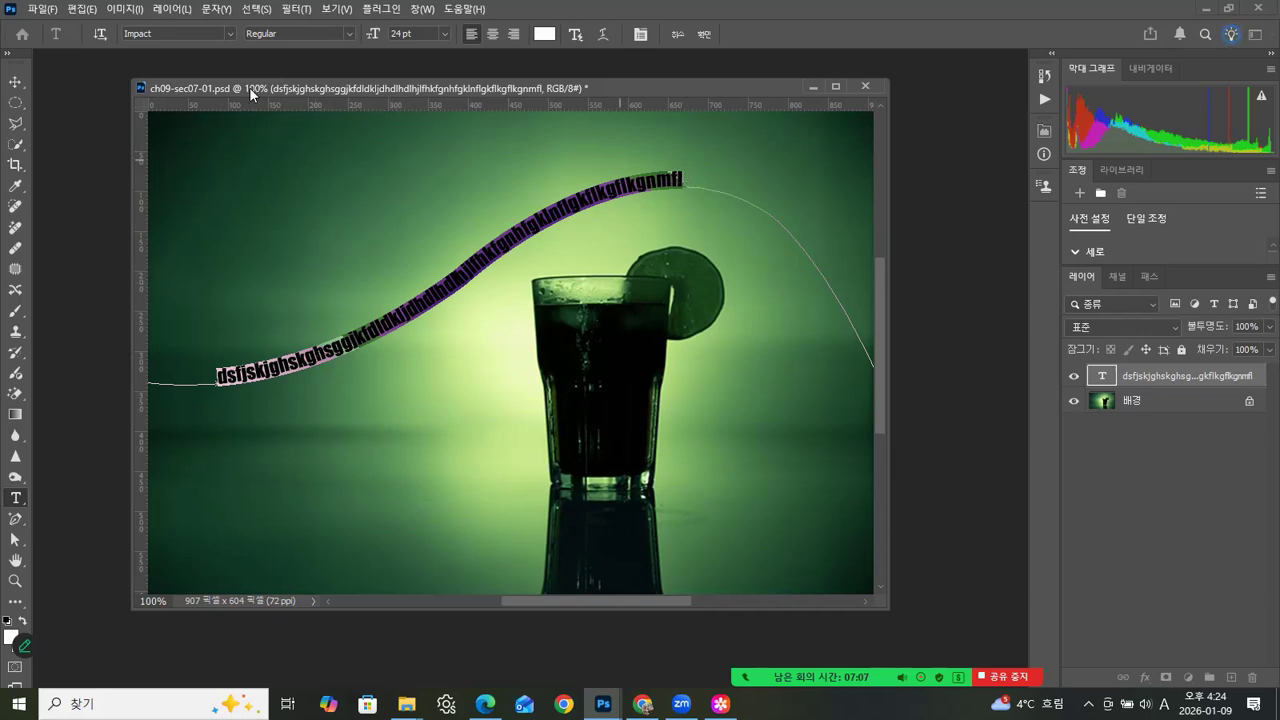
click(230, 33)
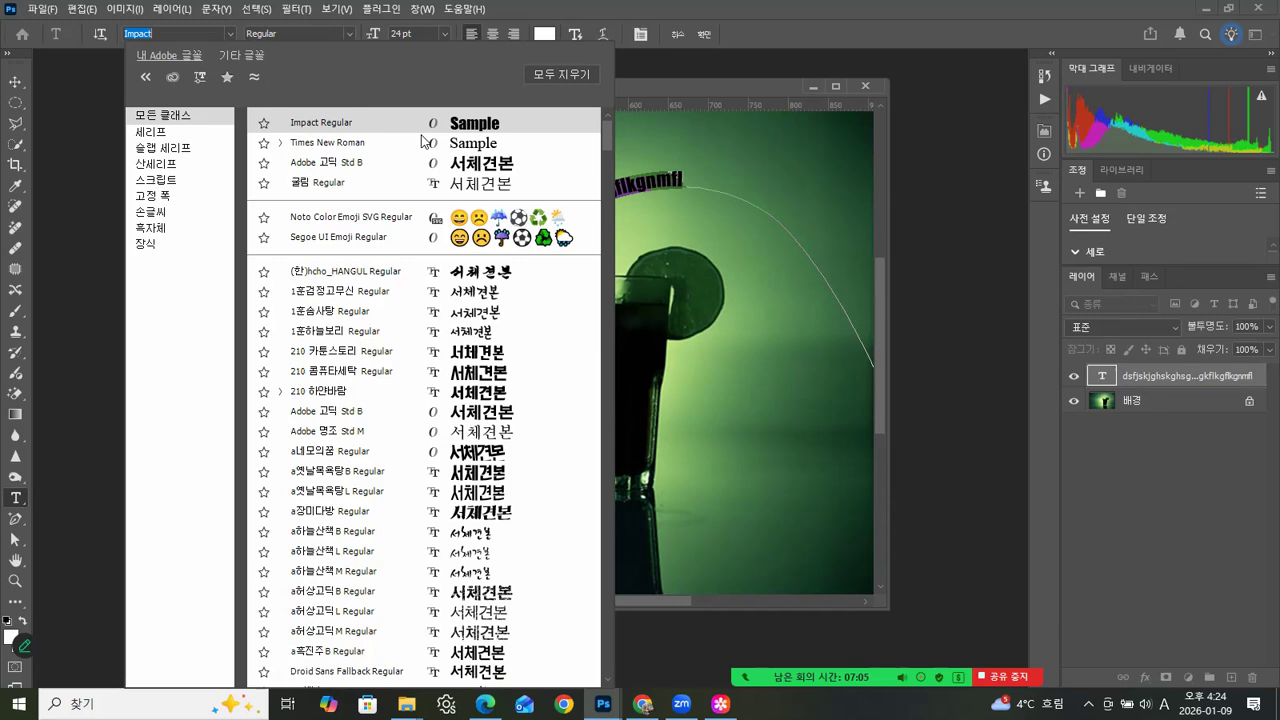
click(484, 140)
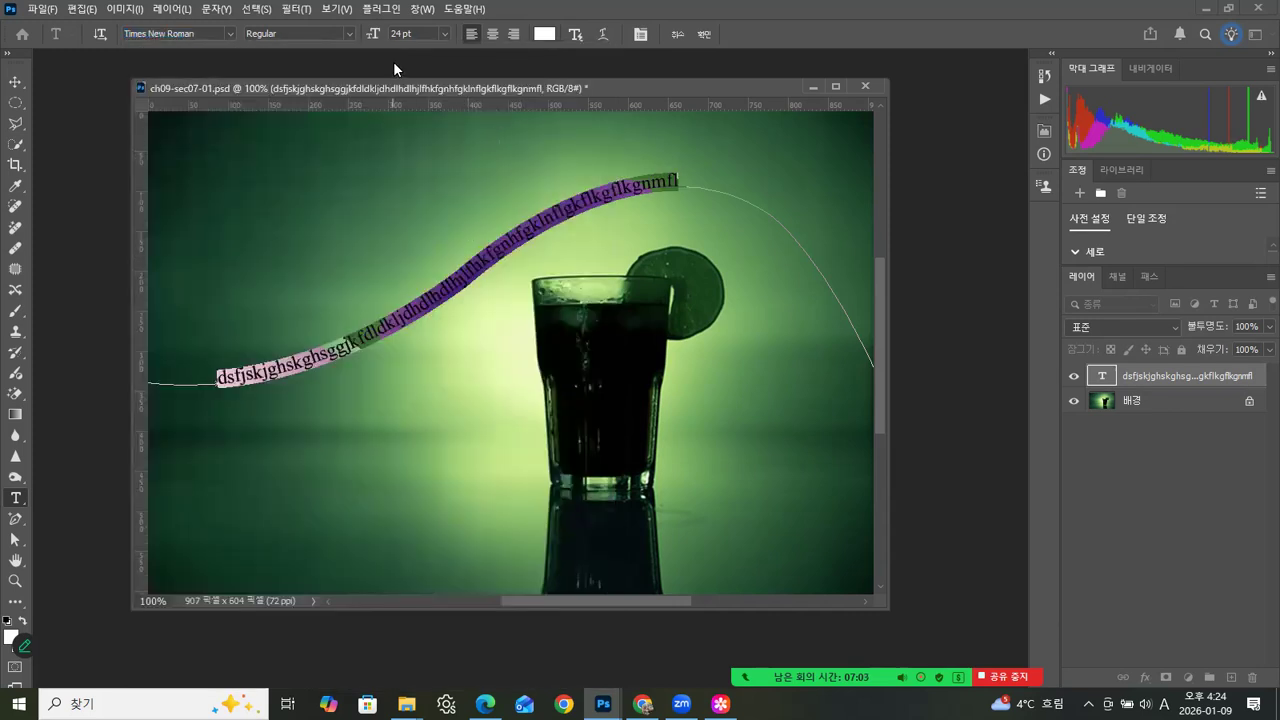
click(443, 34)
click(428, 157)
- Paste a copy of the text string after its end along the curve, commit it, and select the background layer
drag(521, 243, 200, 373)
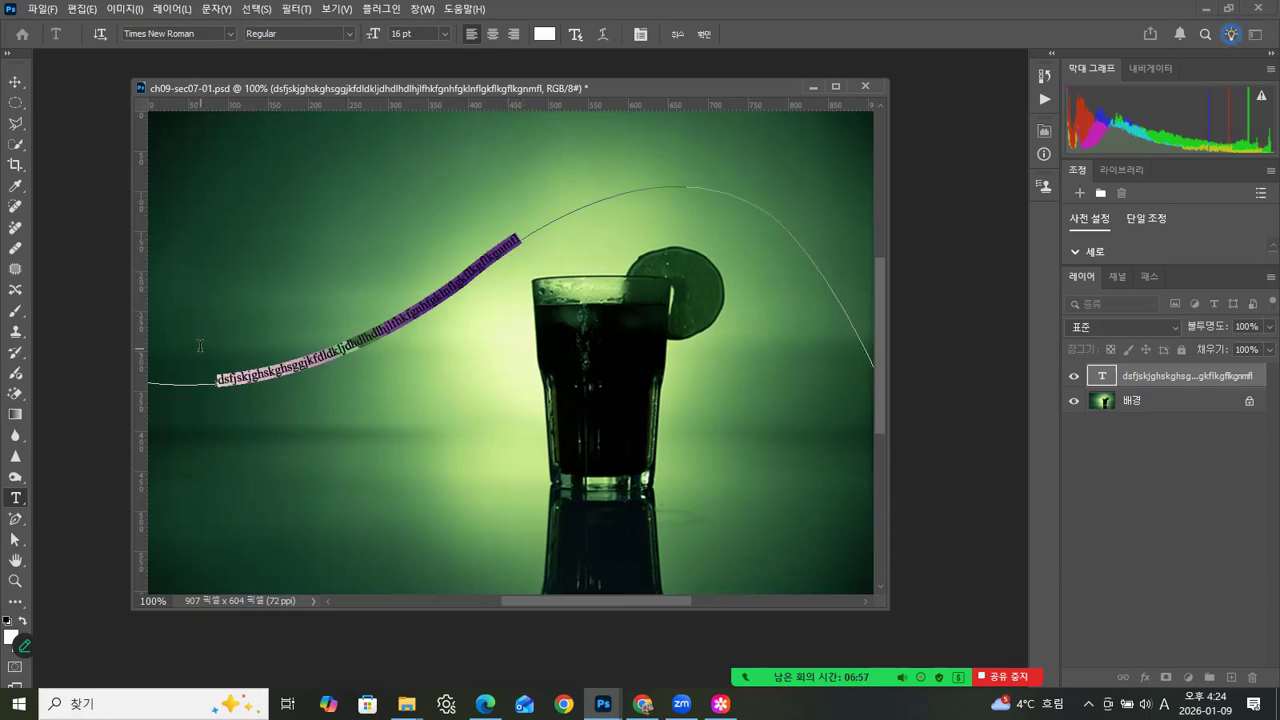
click(546, 253)
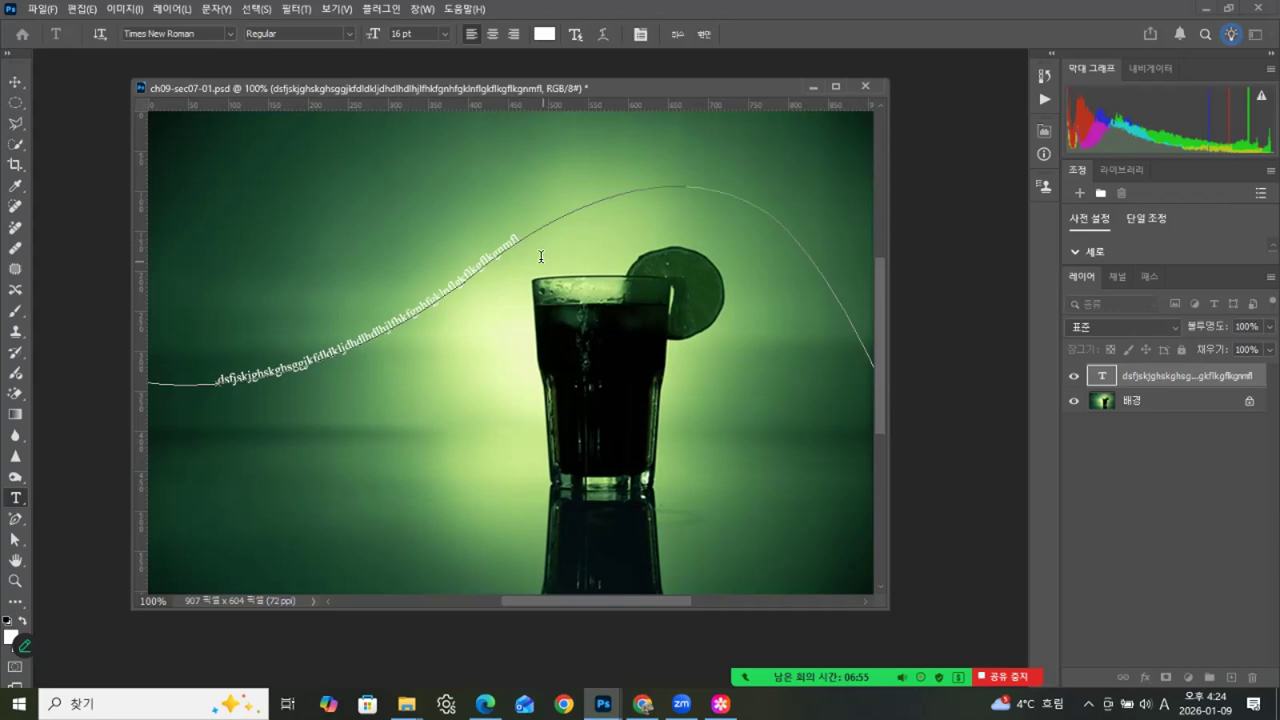
key(ctrl+v)
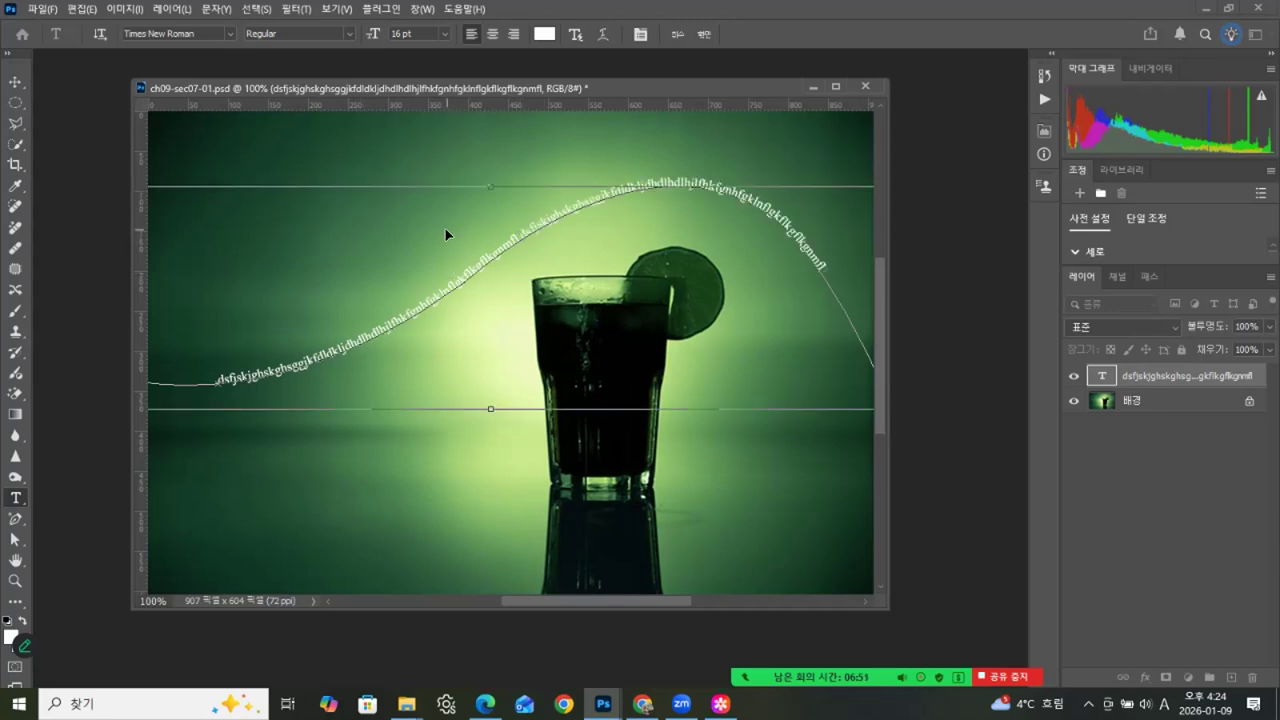
click(14, 84)
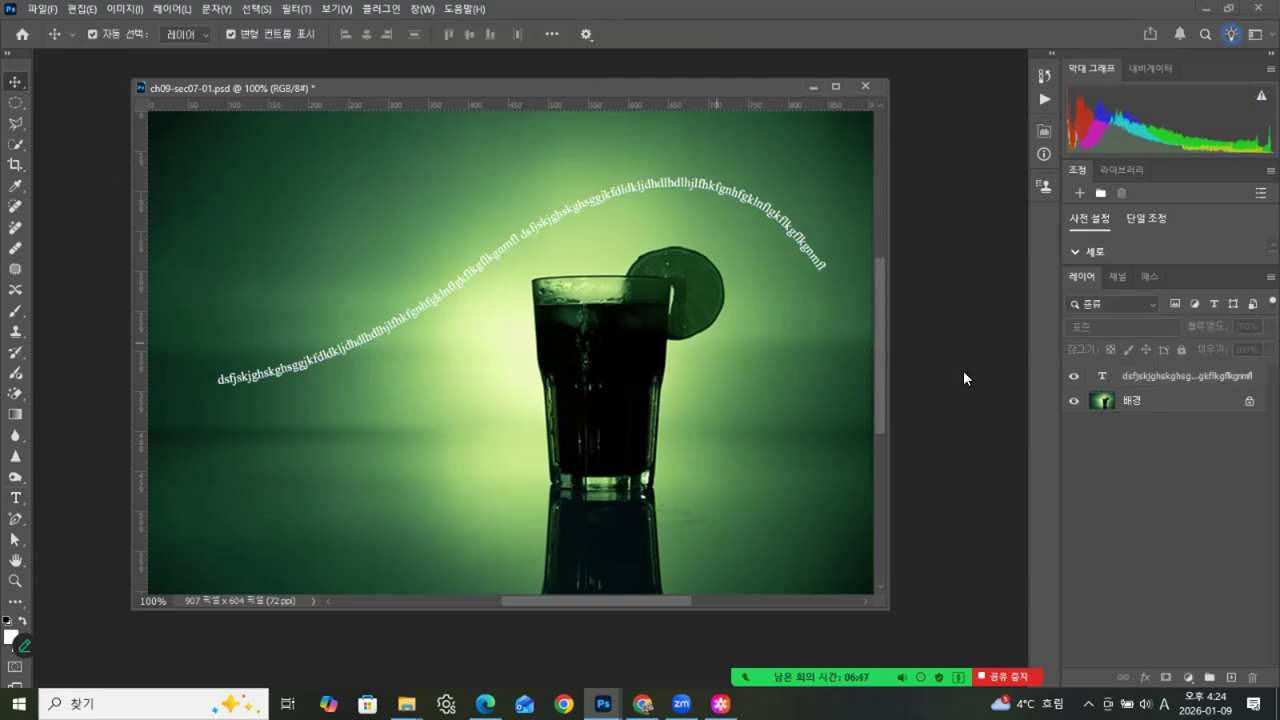
click(1140, 400)
click(583, 362)
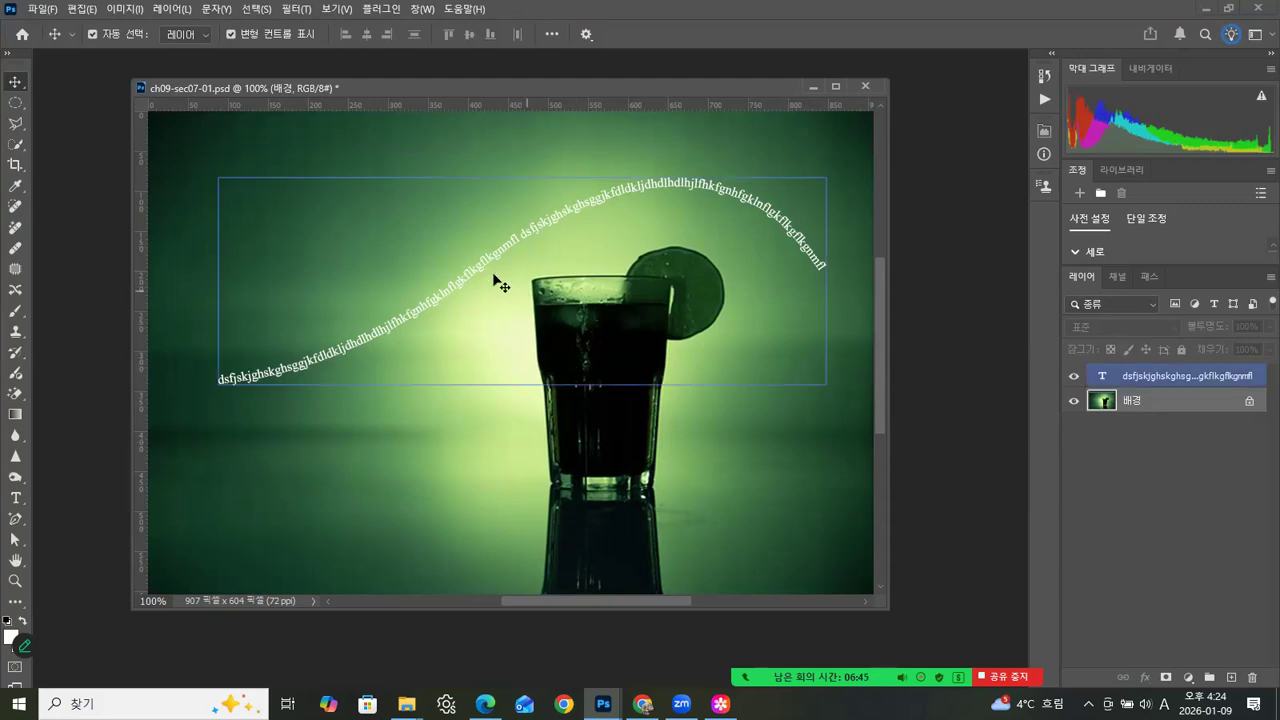
- Nudge the curved text slightly, deselect it, and view the tree typography reference image 1.jpg
mouse_move(474, 277)
mouse_down()
mouse_move(470, 232)
mouse_move(474, 280)
mouse_up()
click(920, 431)
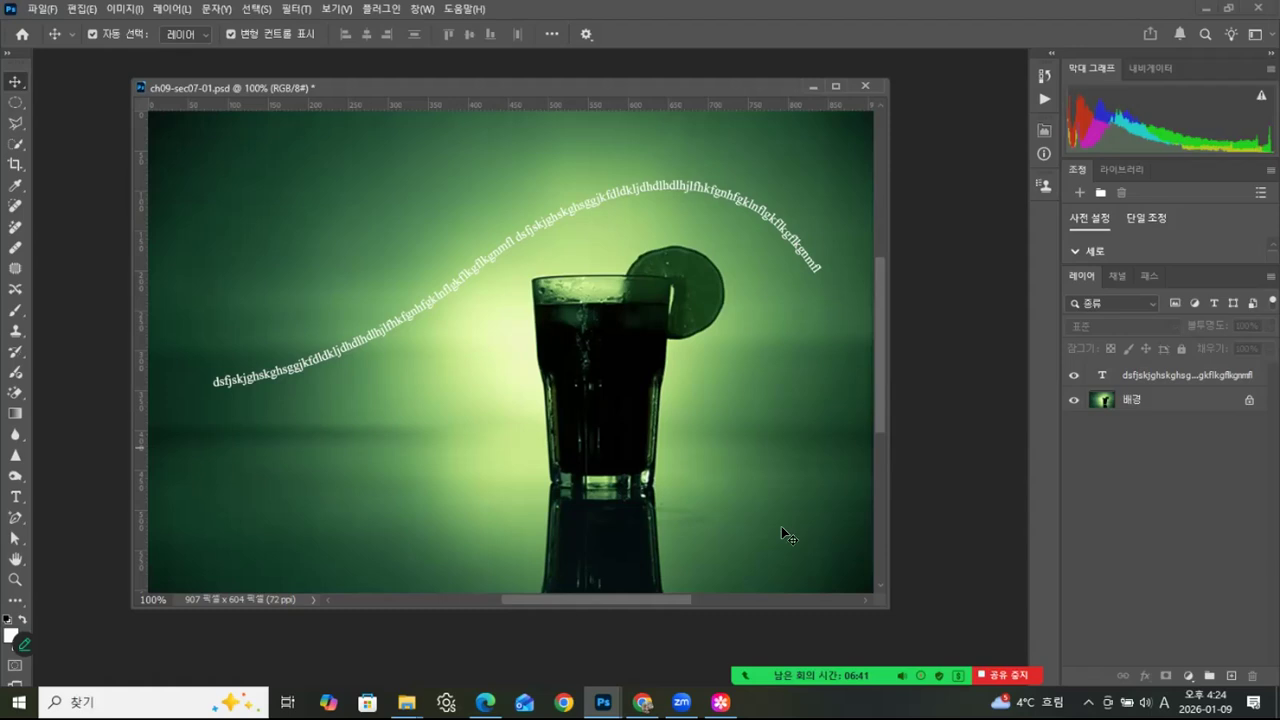
click(408, 702)
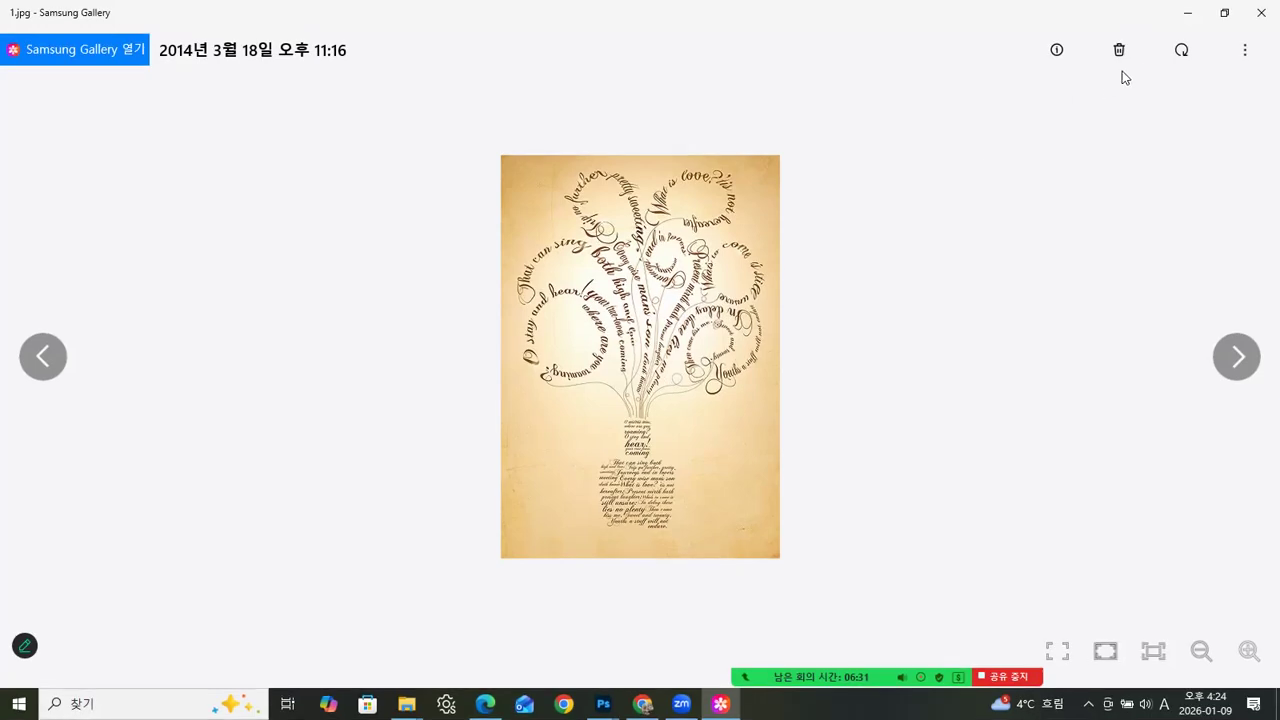
click(1189, 18)
drag(709, 82, 736, 74)
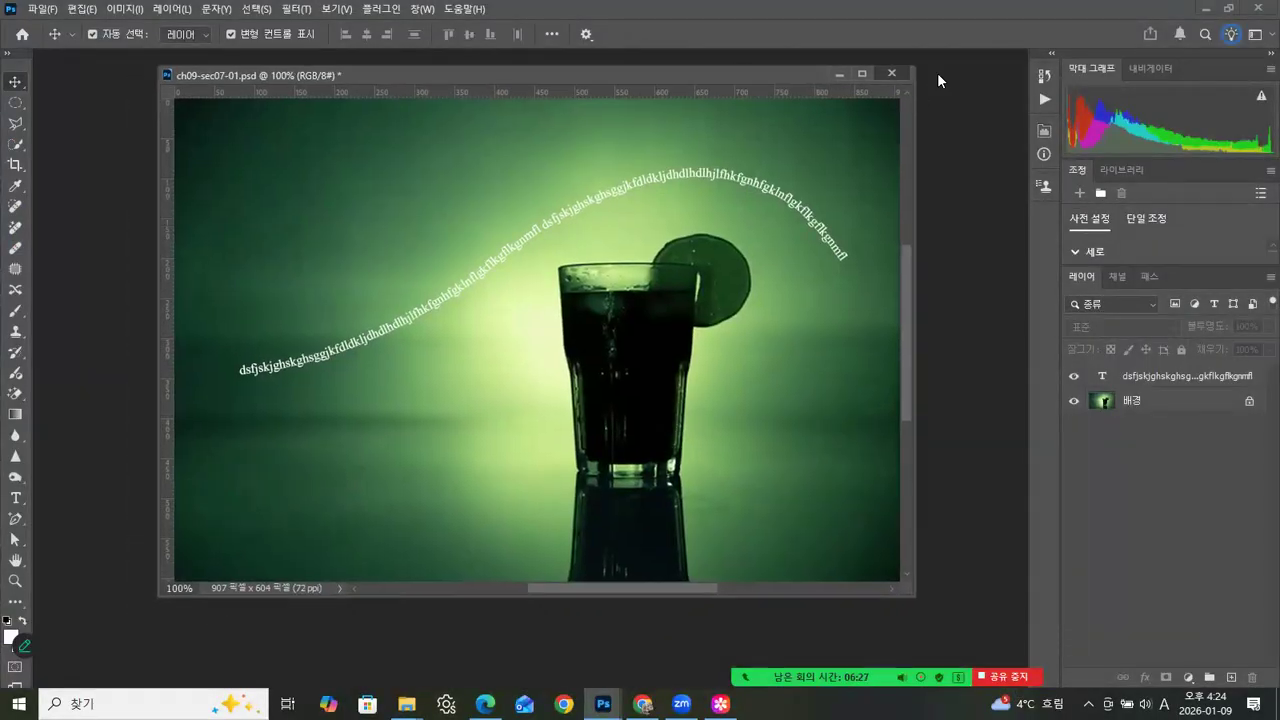
- Close ch09-sec07-01.psd without saving and open ch09-sec07-02.psd from the ch09 folder
click(892, 73)
click(645, 266)
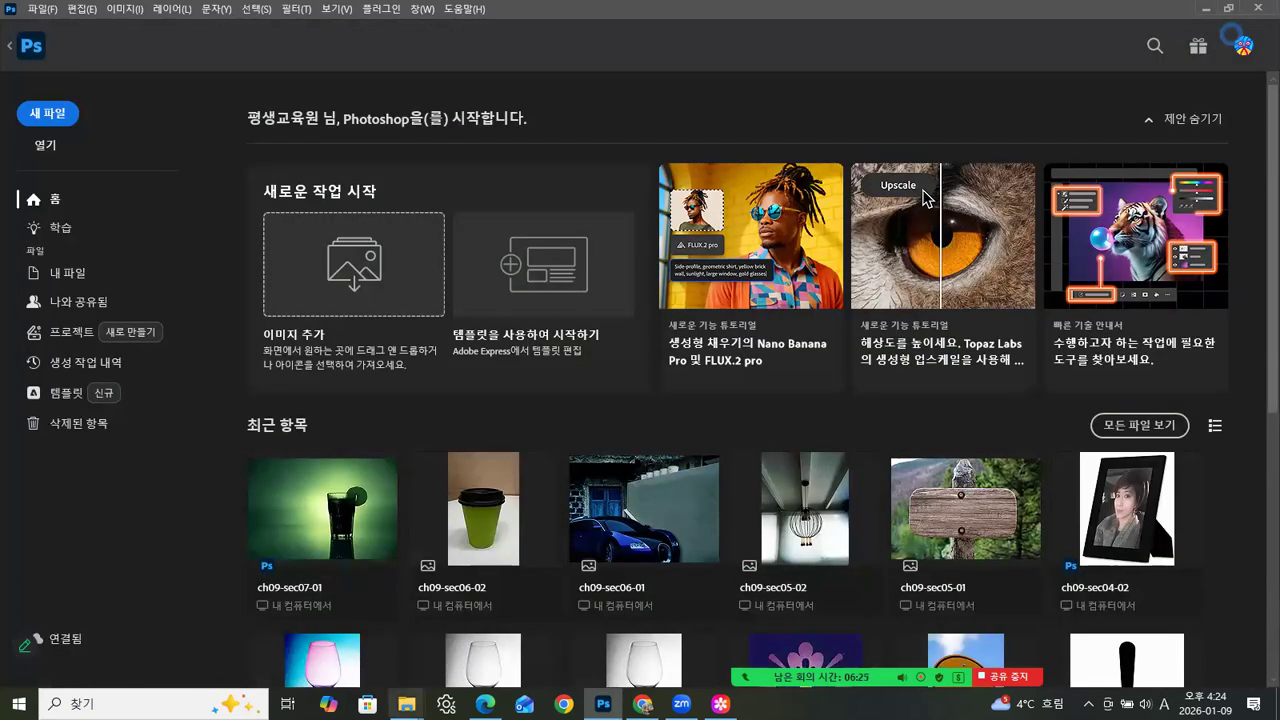
mouse_move(406, 704)
click(322, 650)
drag(545, 235, 169, 568)
drag(120, 59, 412, 87)
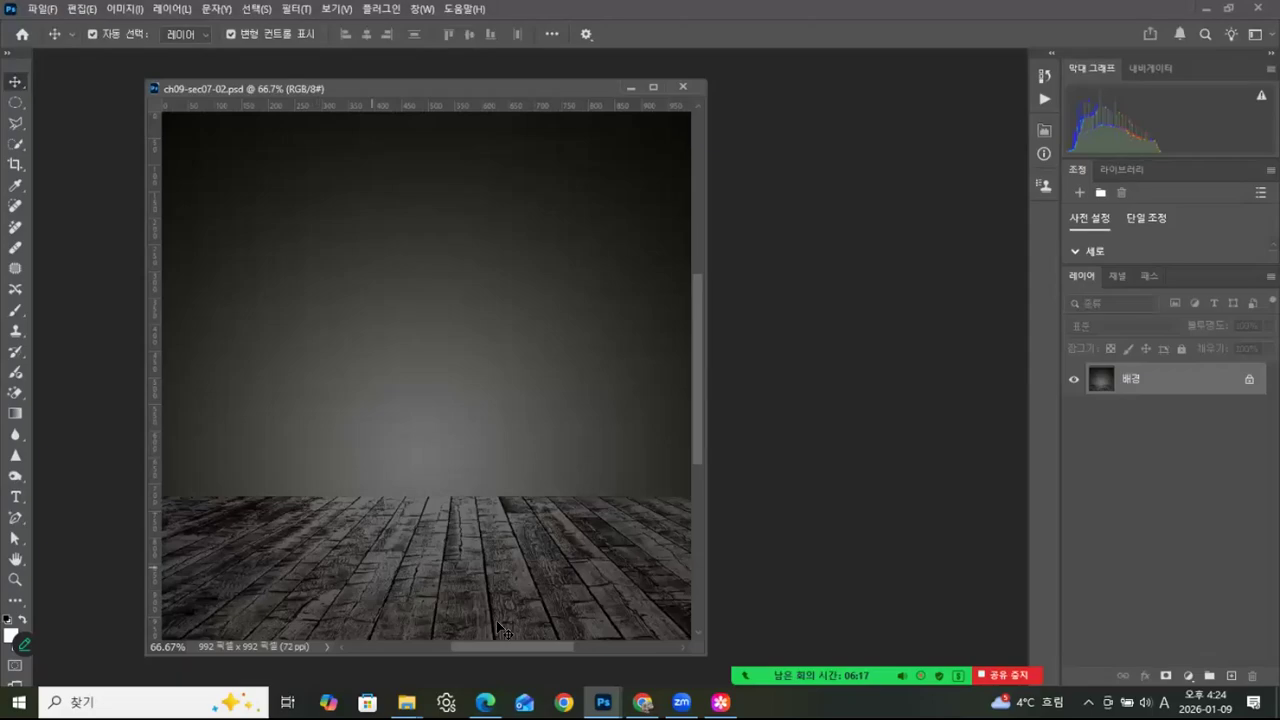
- Look at the tree typography reference image again and select the saved Path 1 in ch09-sec07-02.psd
click(720, 702)
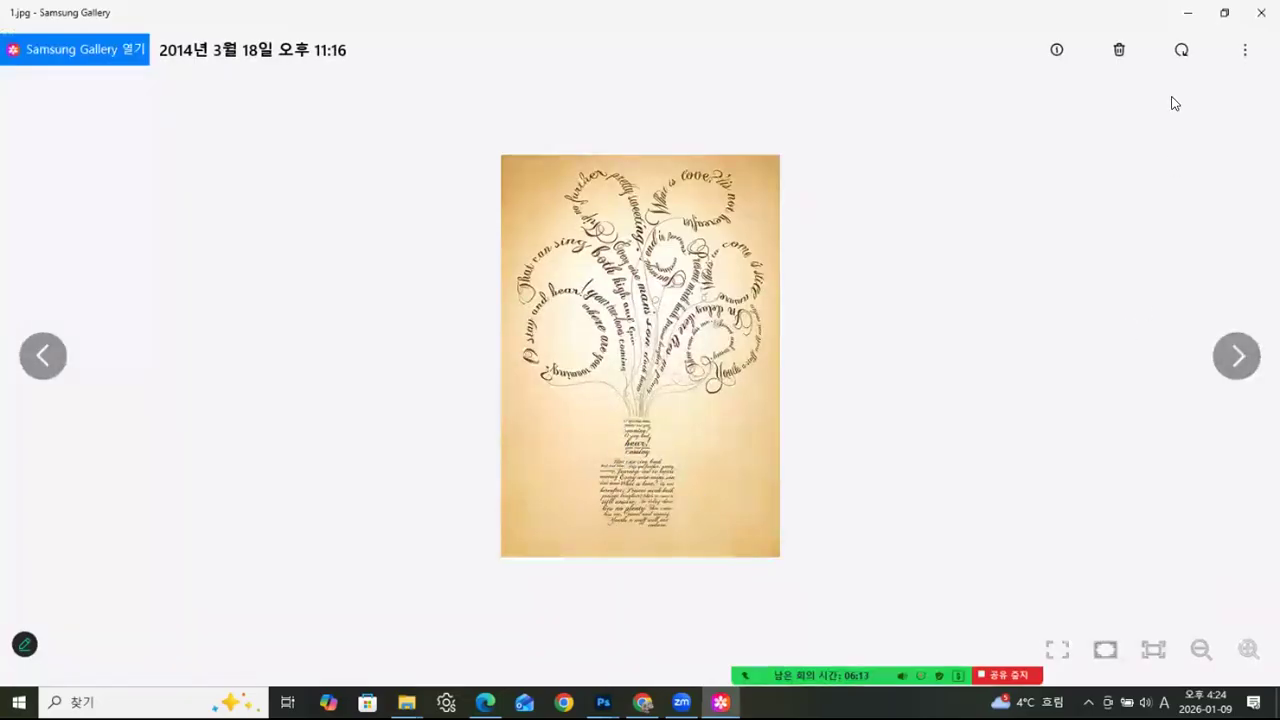
click(1188, 13)
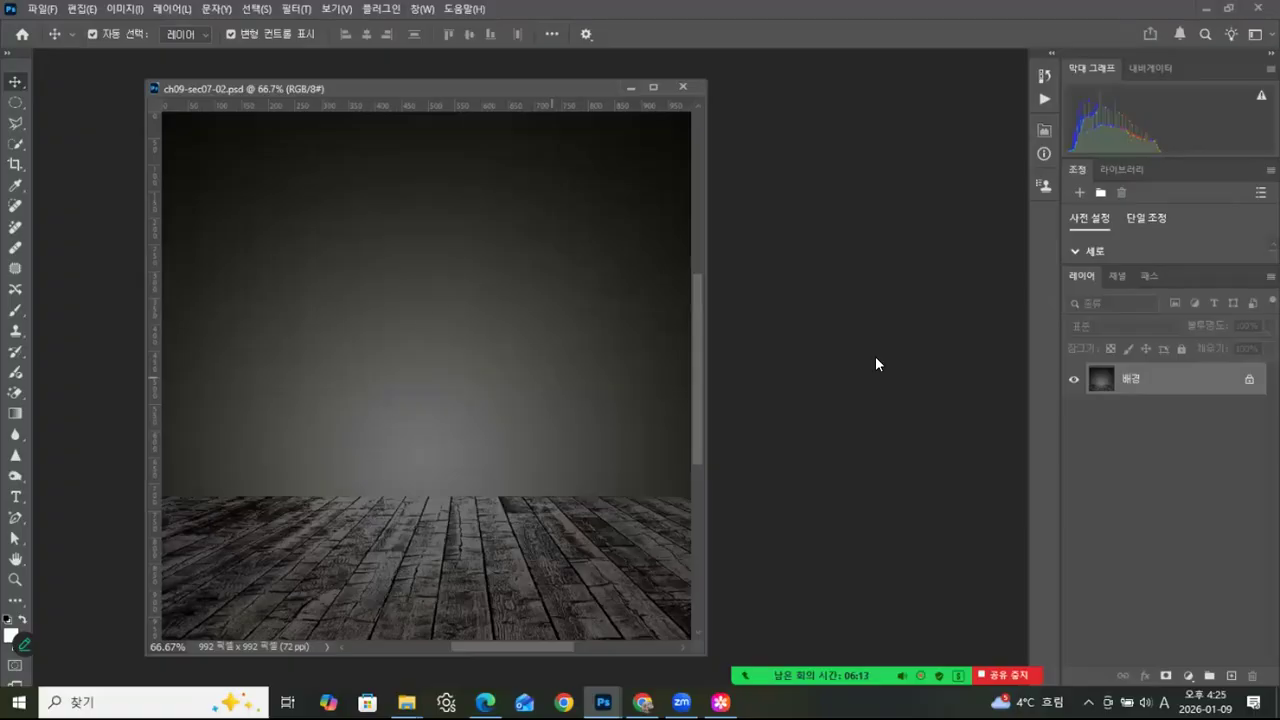
click(1149, 275)
click(1092, 312)
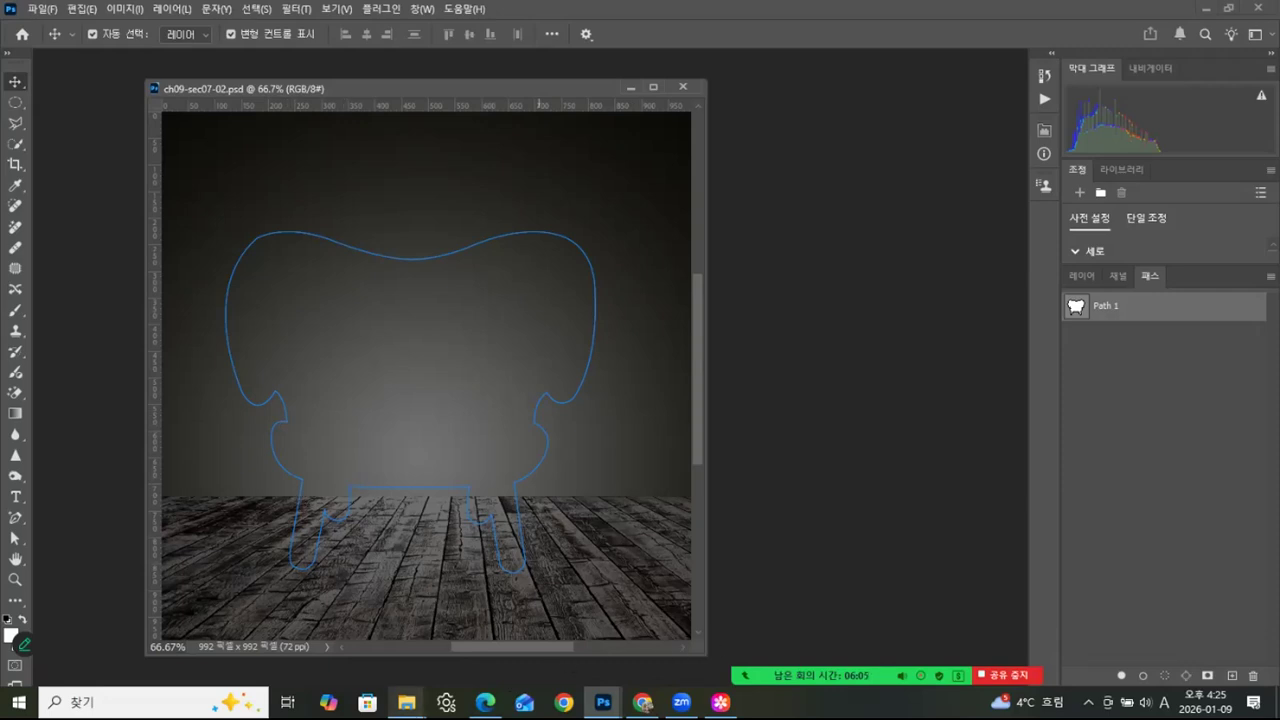
- Open Text.hwp from the ch09 folder, copy its entire text, and return to the Photoshop document
mouse_move(406, 703)
click(343, 650)
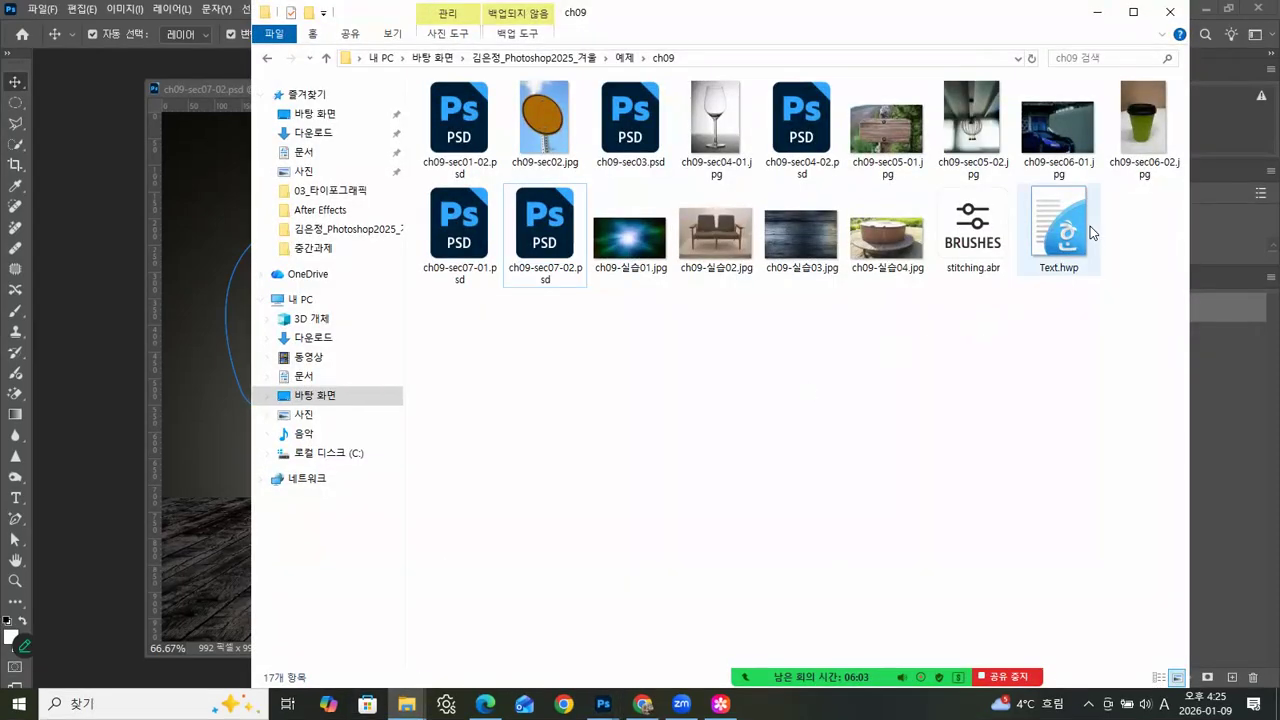
click(1065, 234)
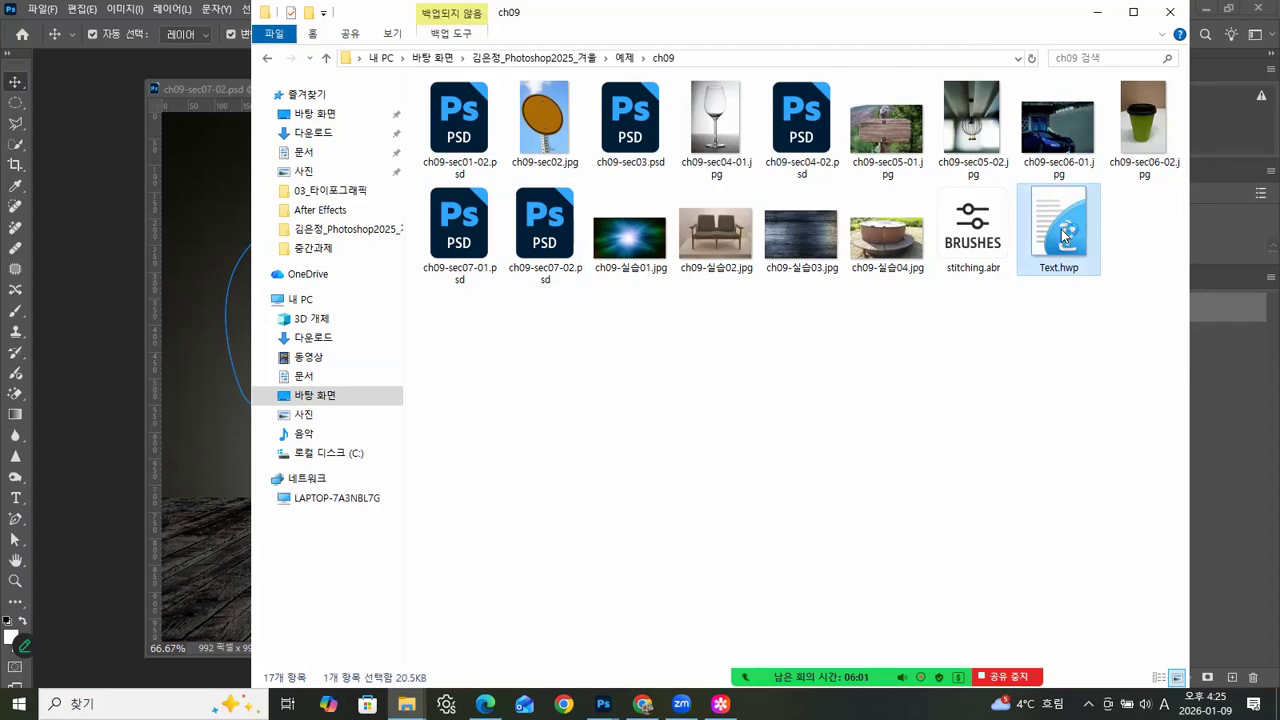
double_click(1065, 234)
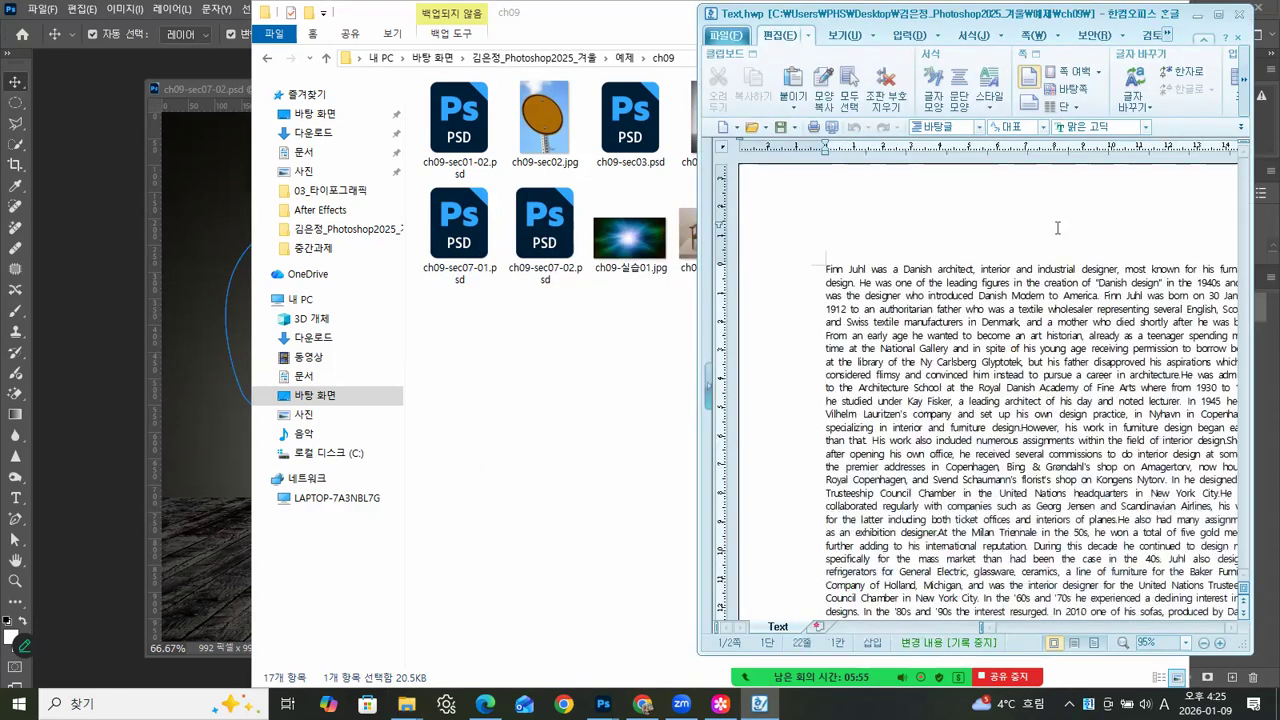
click(1218, 15)
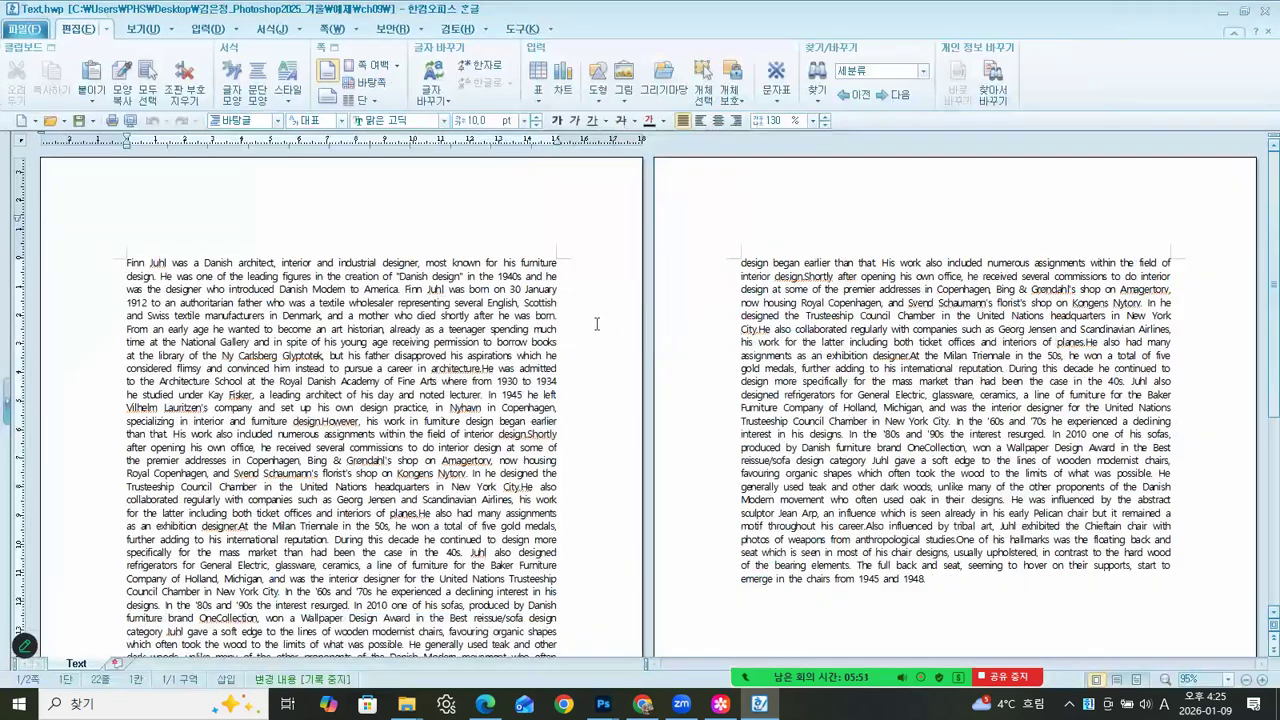
key(ctrl+a)
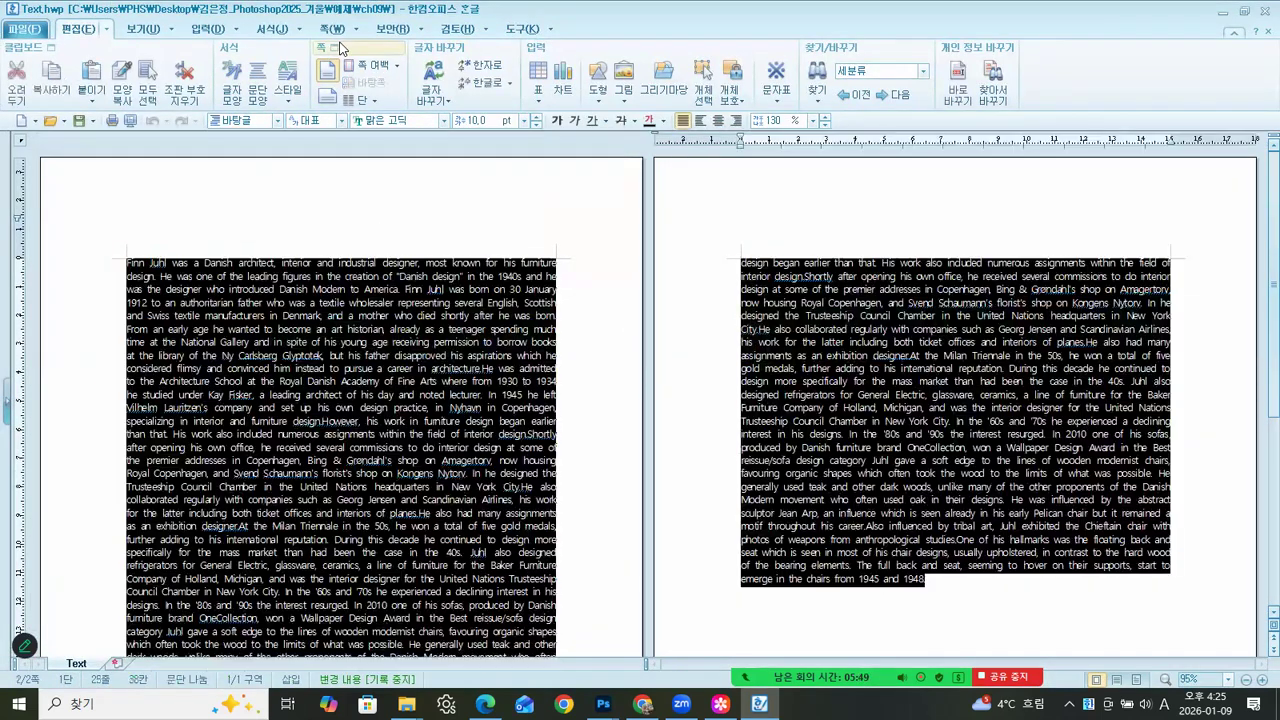
click(1223, 14)
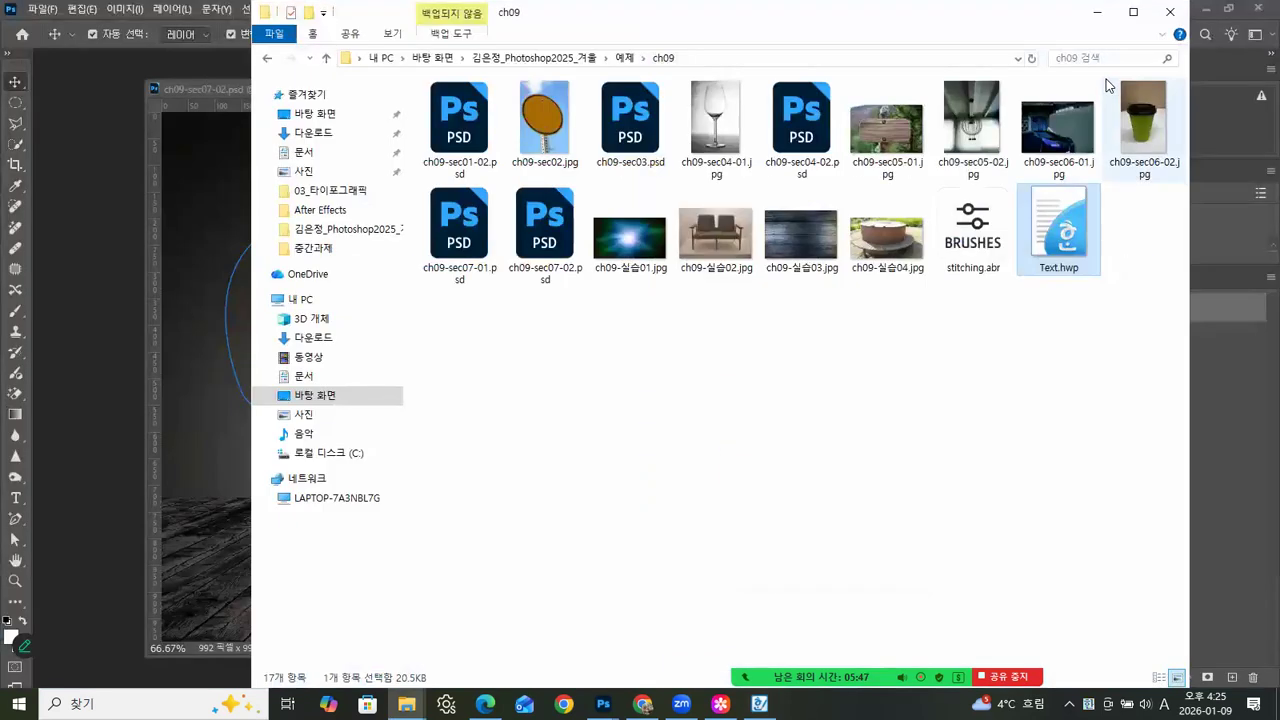
click(1109, 14)
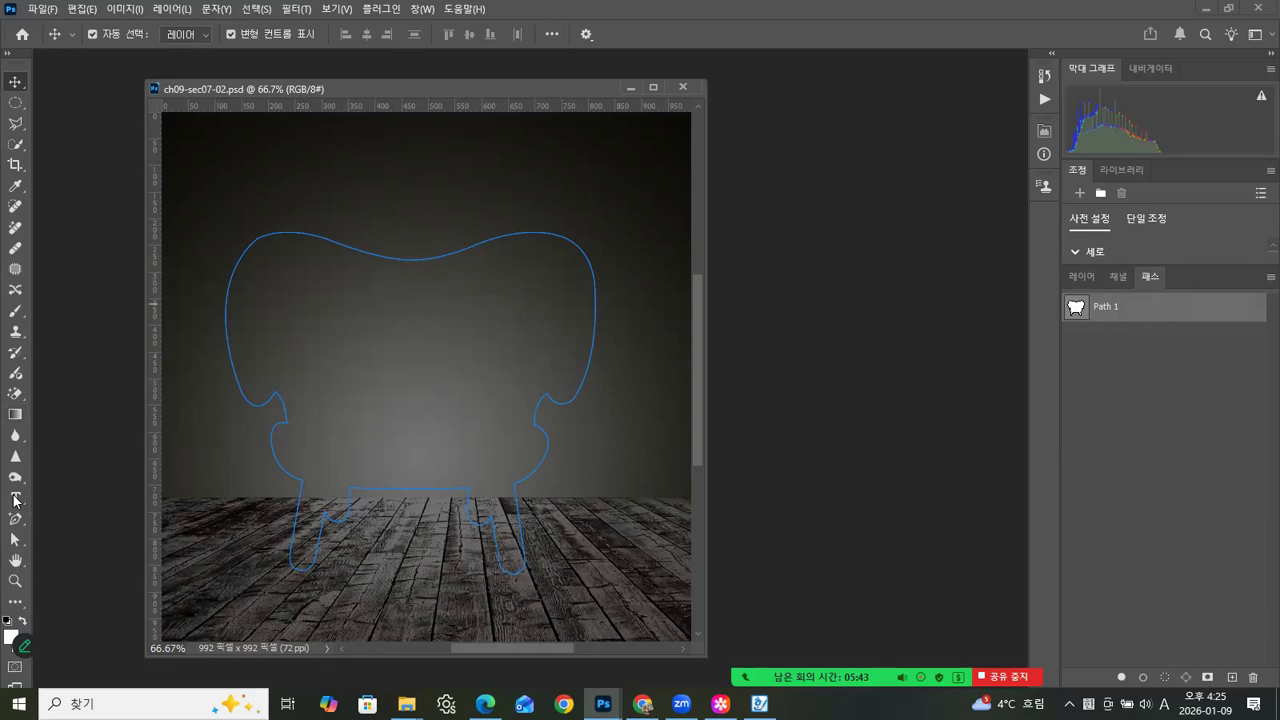
- Set the type size to 12 pt and paste the copied text inside the closed chair-shaped Path 1
click(18, 500)
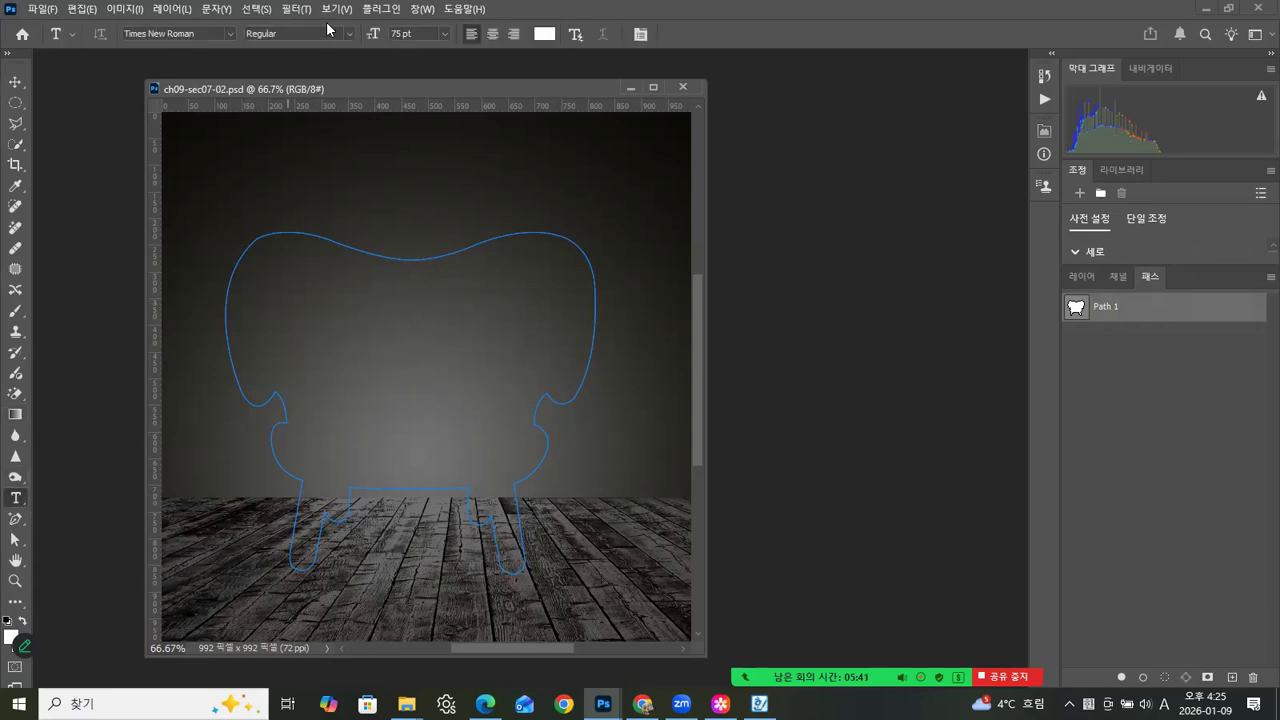
click(455, 33)
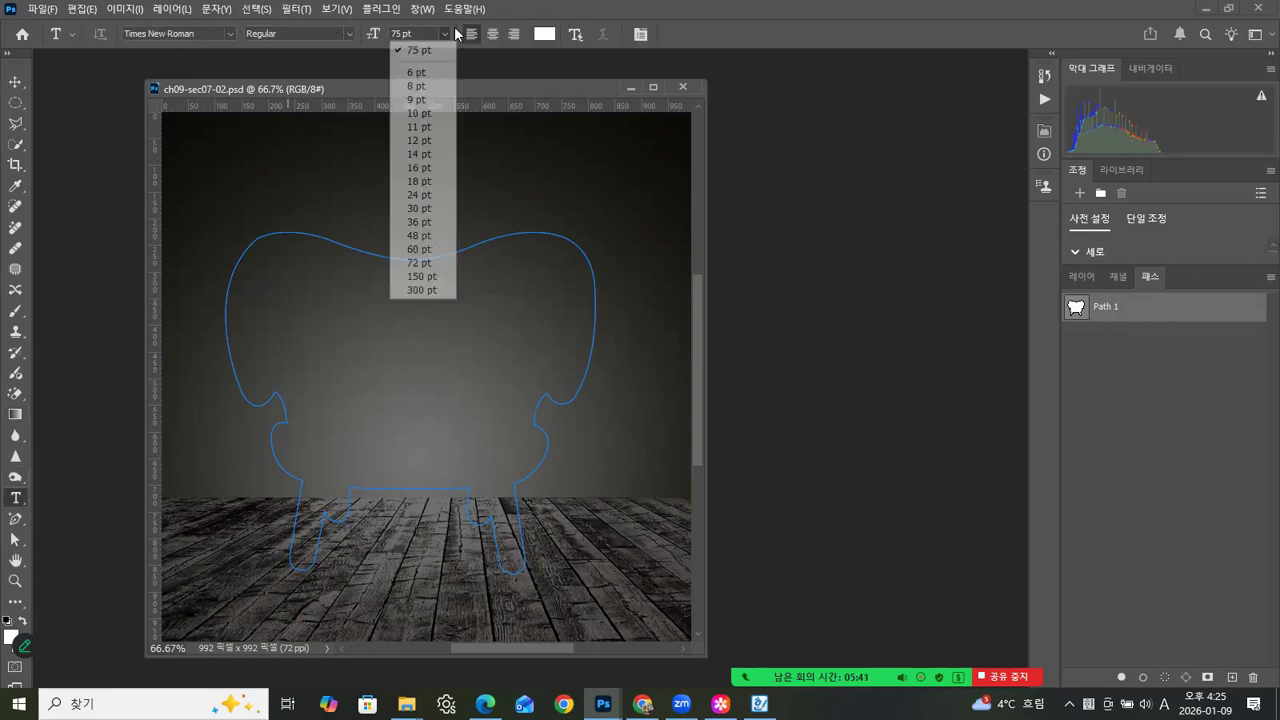
click(419, 140)
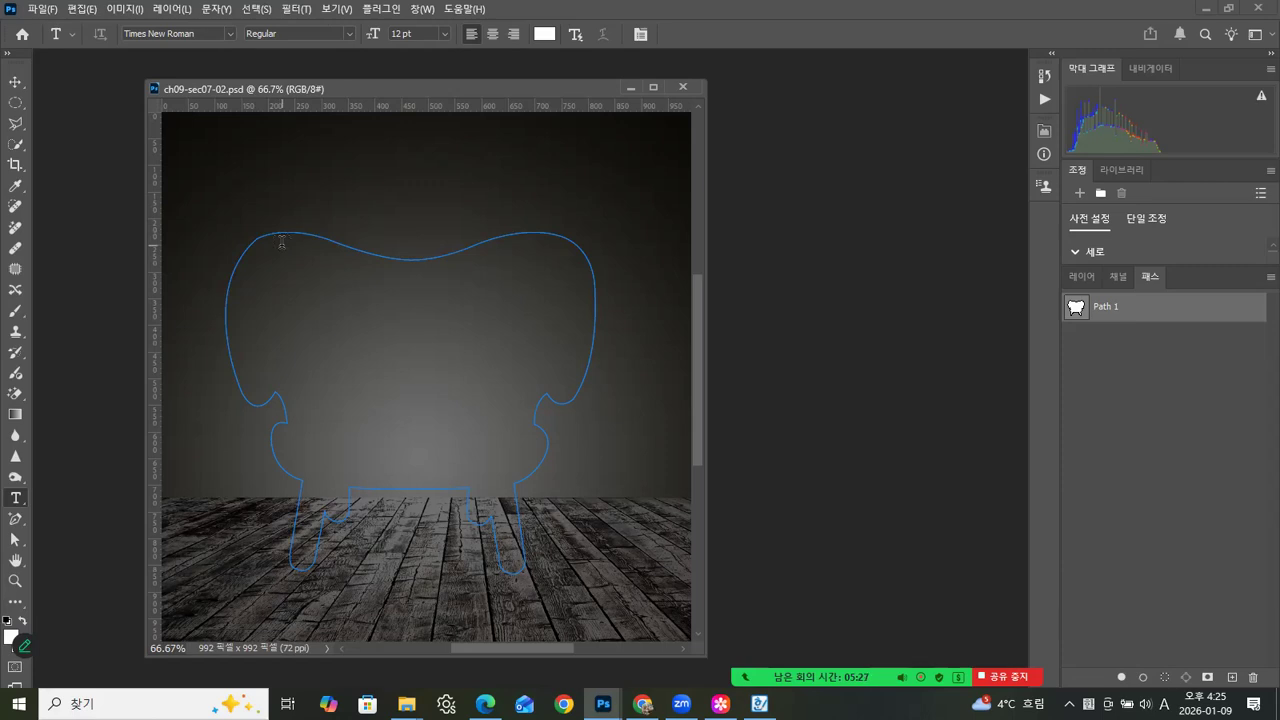
click(282, 242)
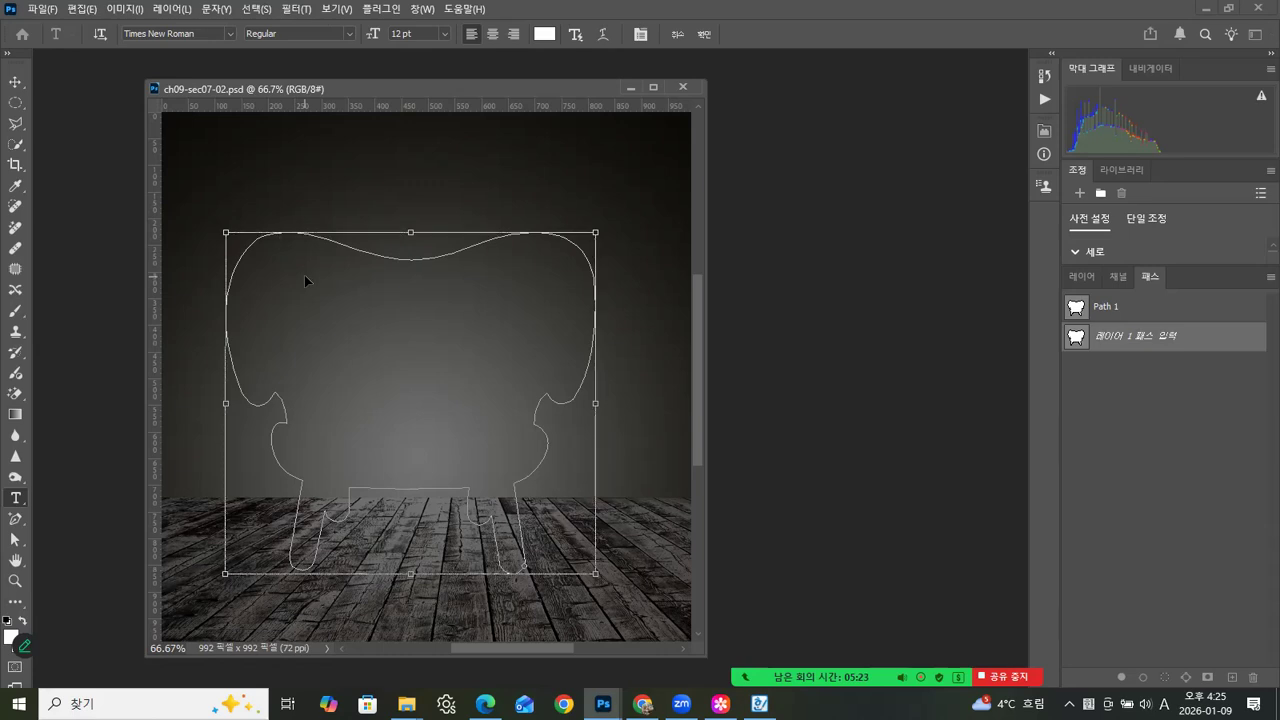
key(ctrl+v)
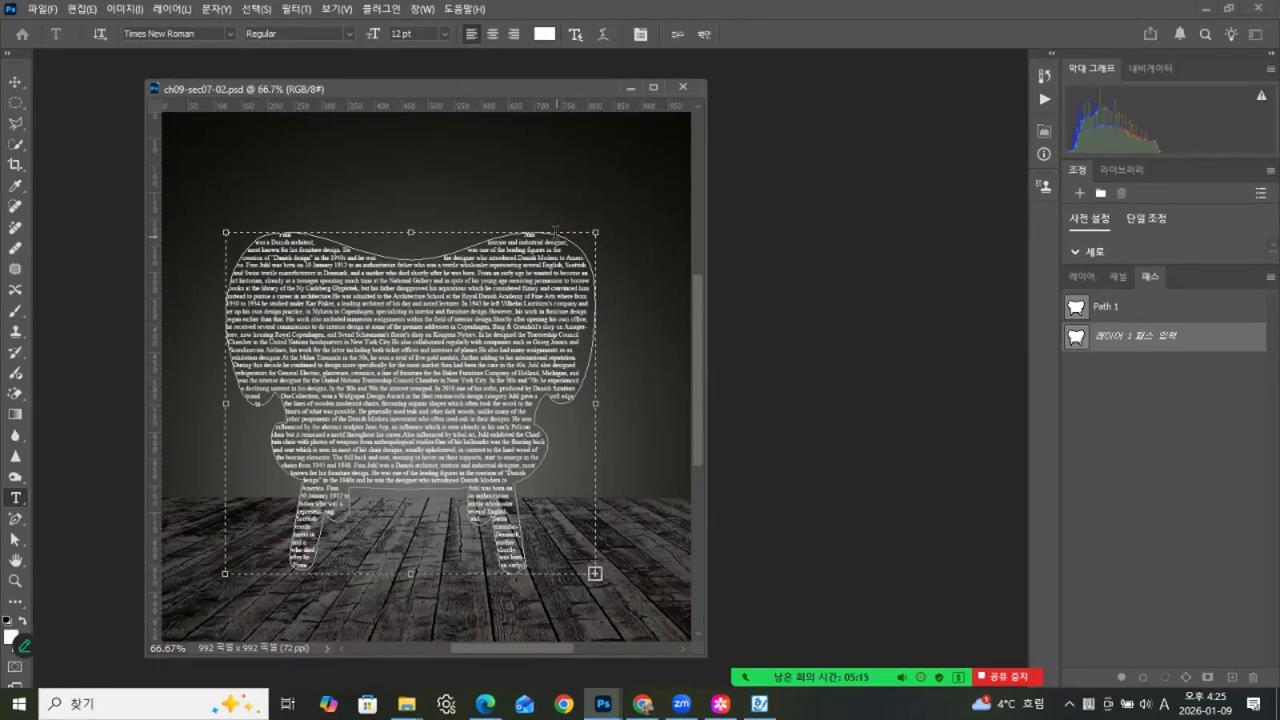
- Commit the pasted text, reselect all of it from its layer, and set its paragraph alignment to justify all lines
click(1082, 276)
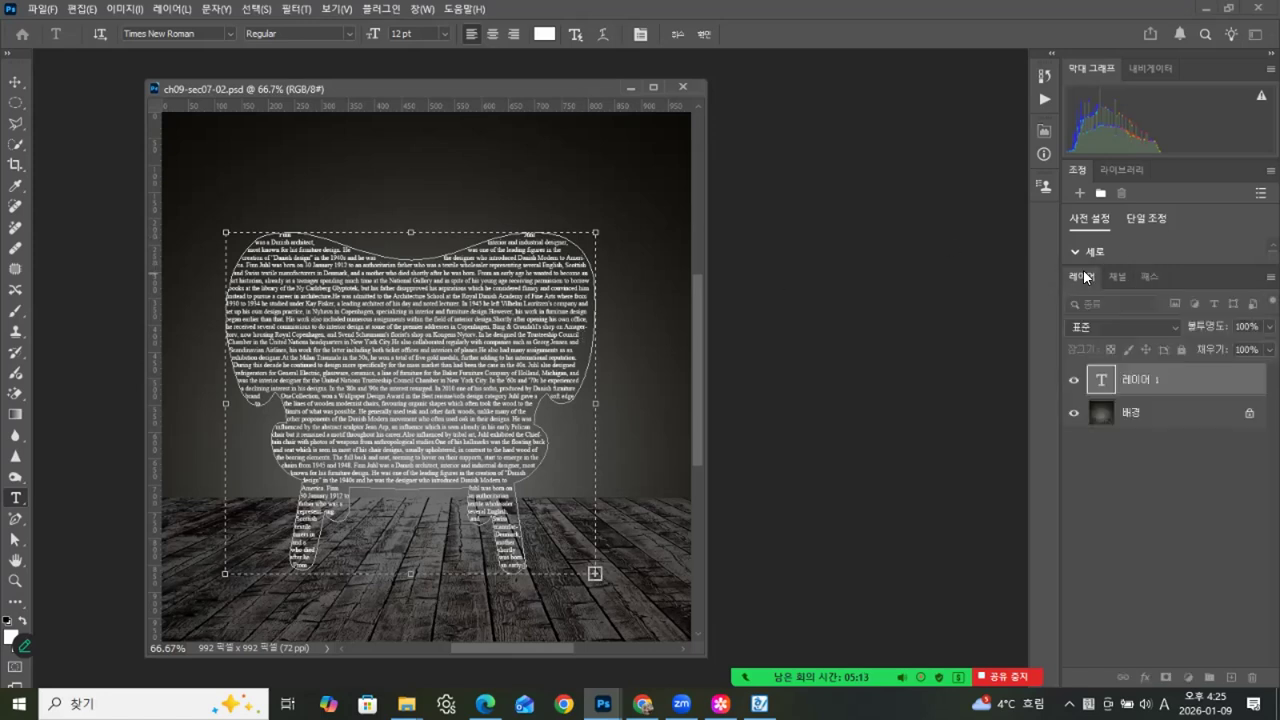
click(1102, 380)
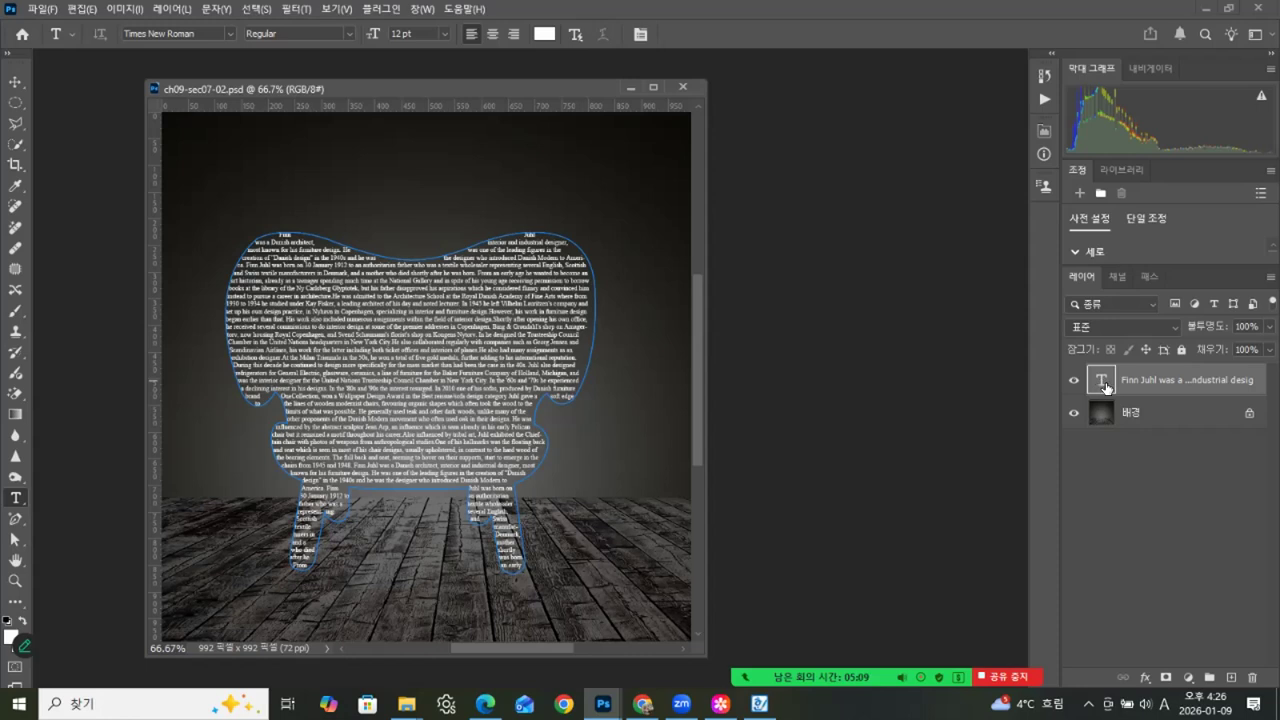
double_click(1102, 380)
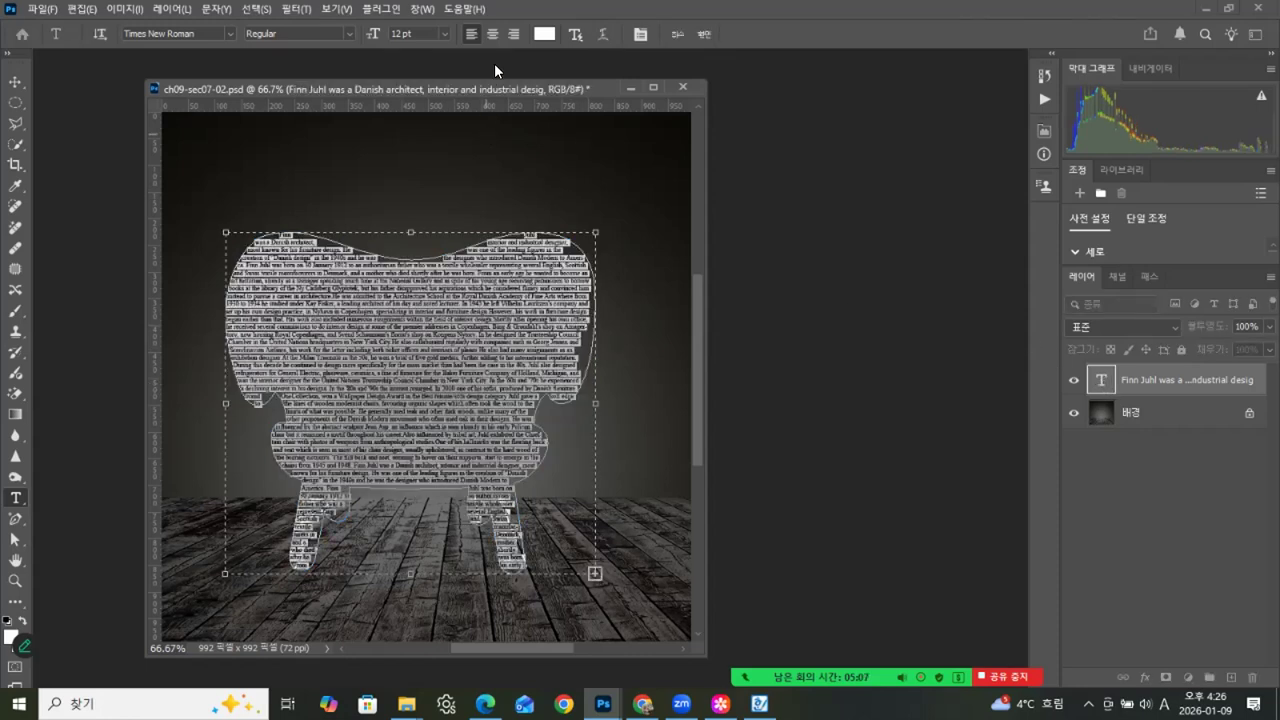
click(640, 35)
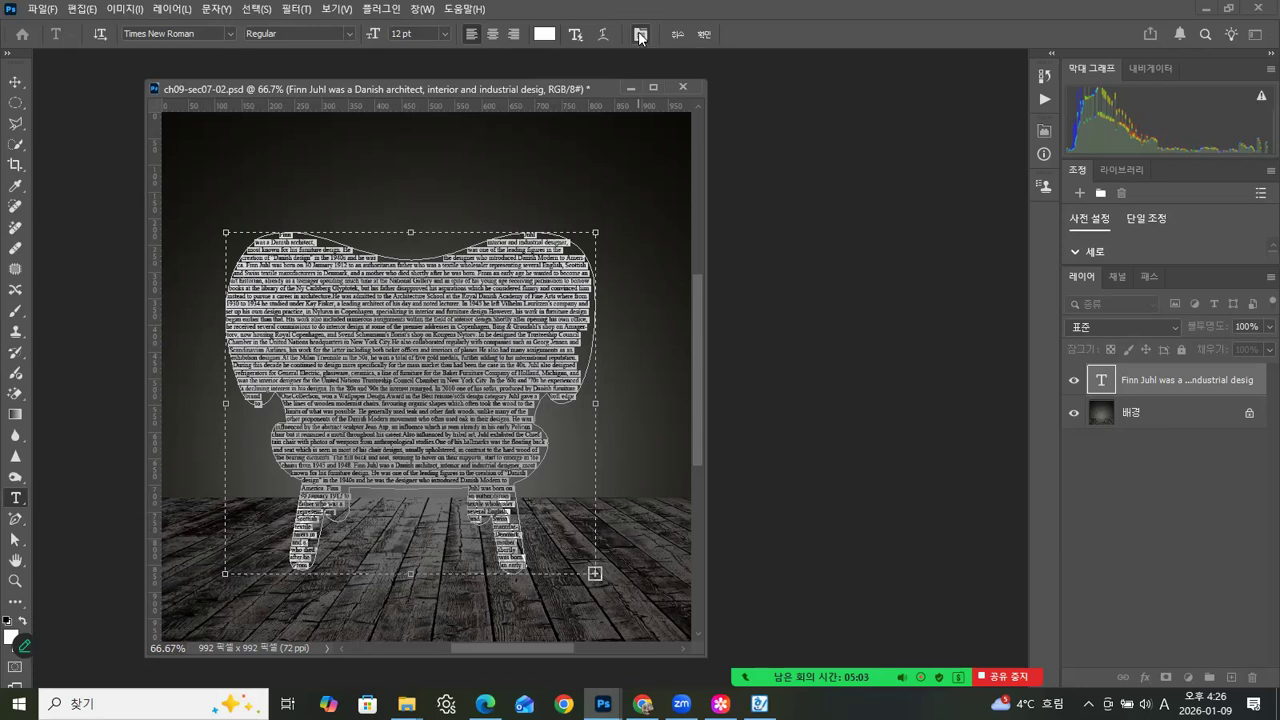
click(899, 213)
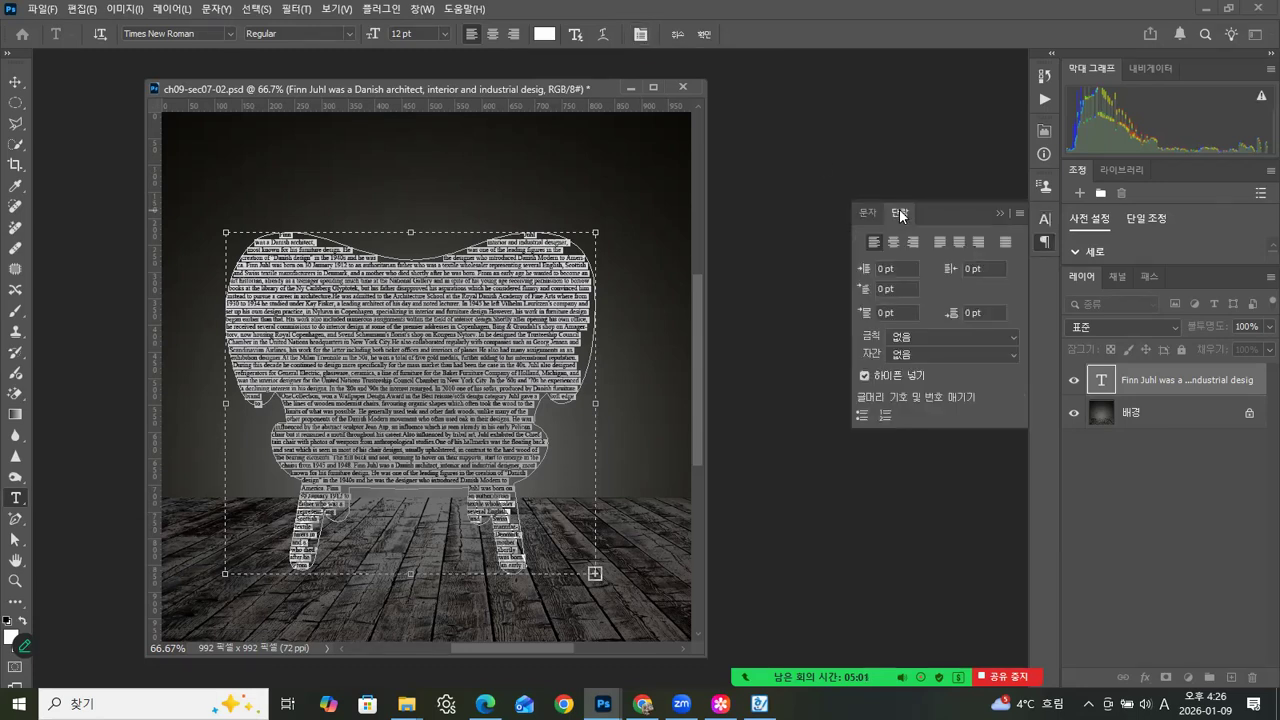
click(1005, 242)
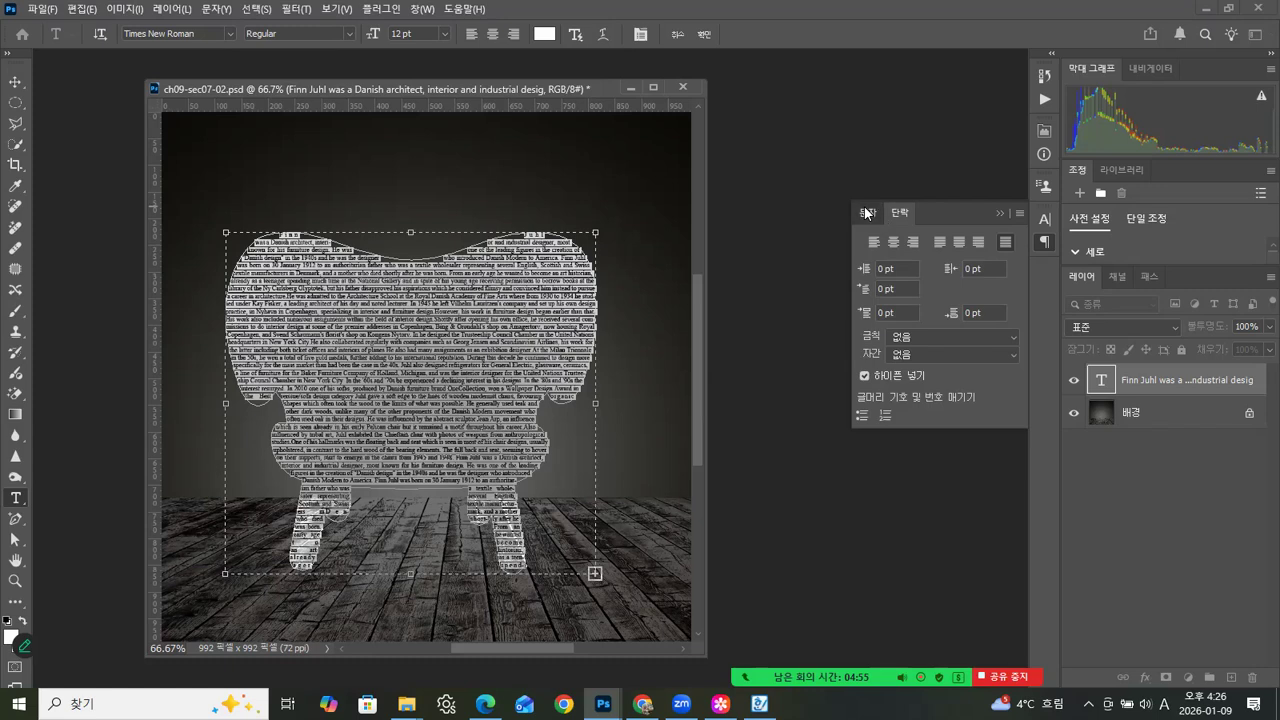
- Set the selected text's leading to 12 pt and commit the edit
click(866, 213)
click(1014, 265)
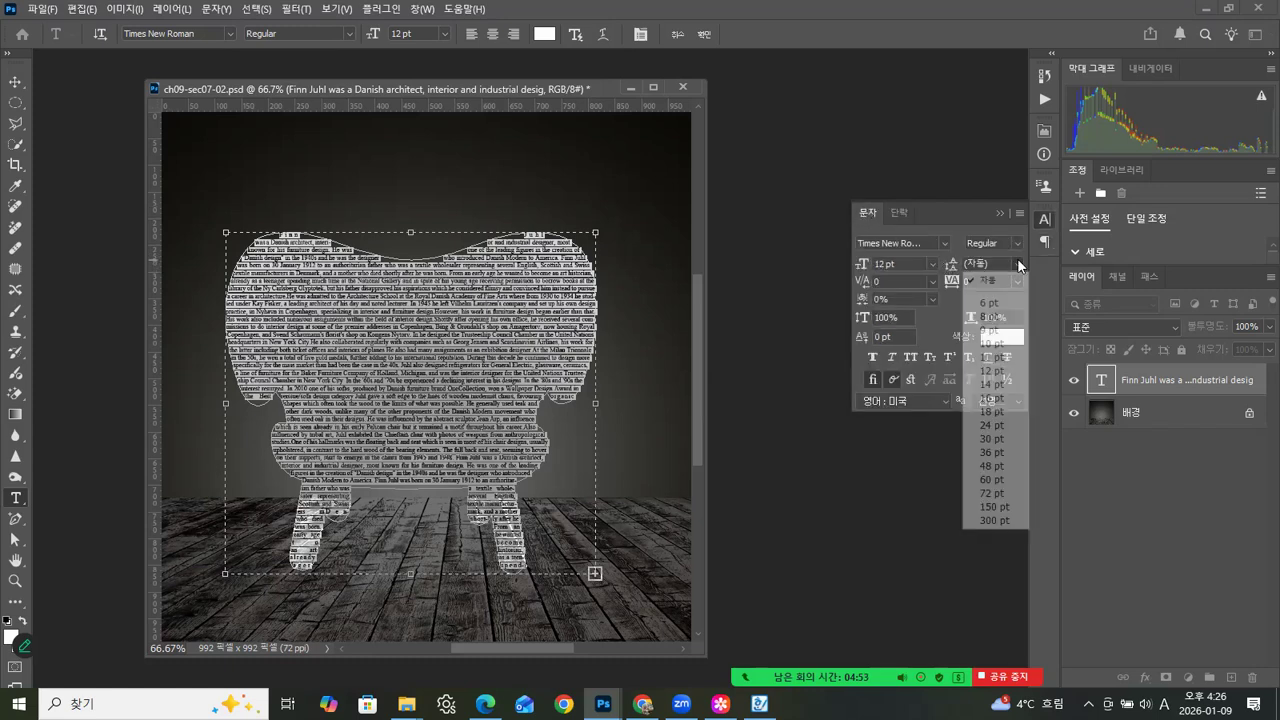
click(991, 371)
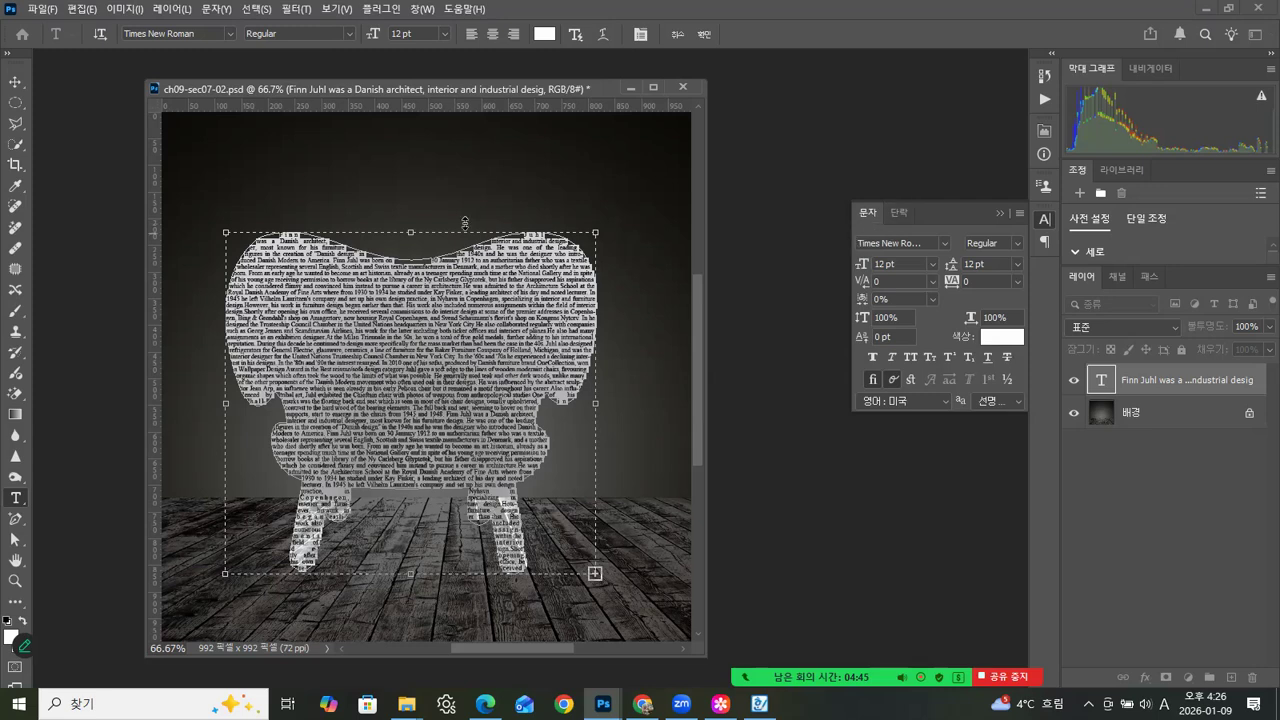
click(15, 81)
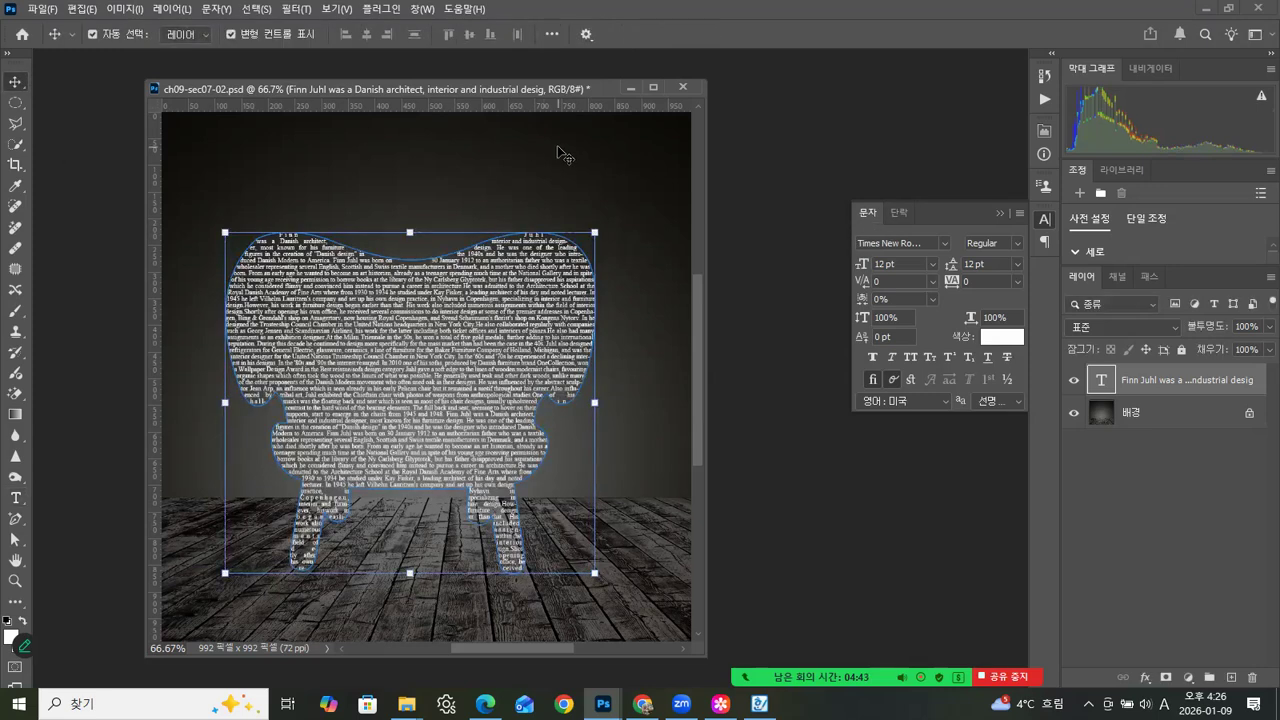
- Move the chair-shaped text slightly up and to the right on the canvas and deselect it
click(566, 148)
drag(491, 388, 482, 364)
click(516, 187)
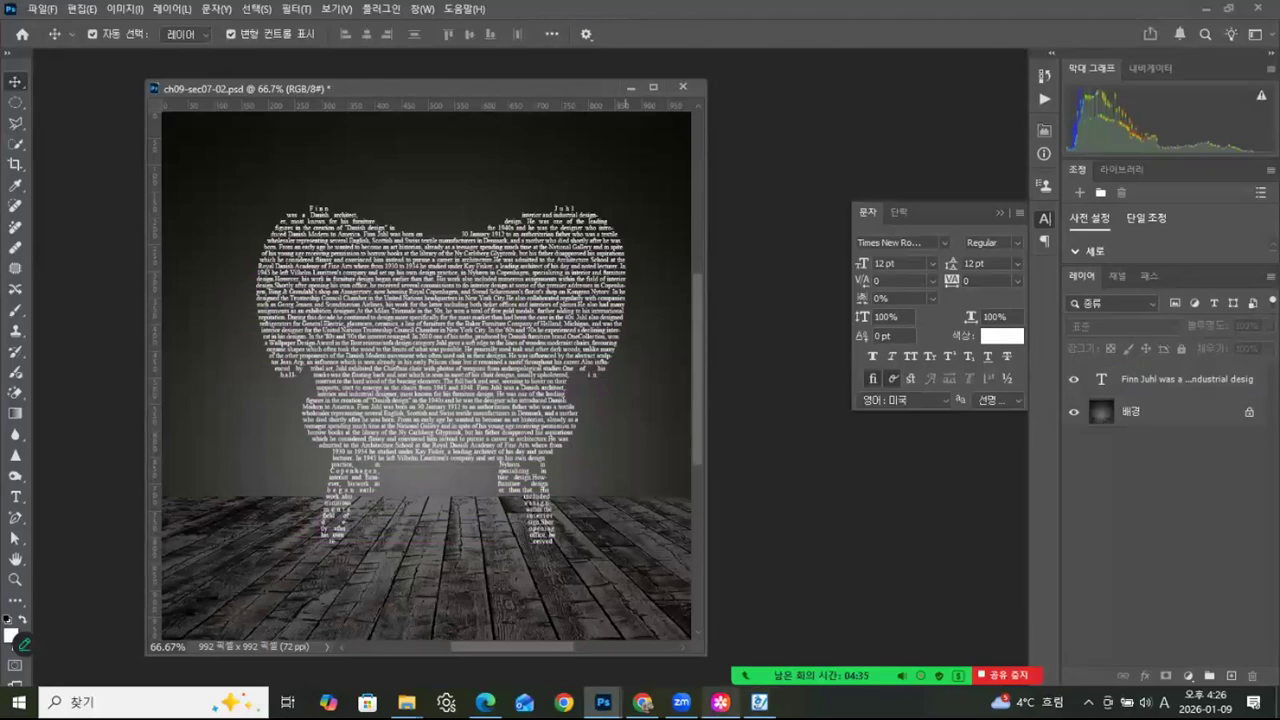
- Compare the chair-shaped text with the tree typography reference image 1.jpg and return to the document
click(720, 703)
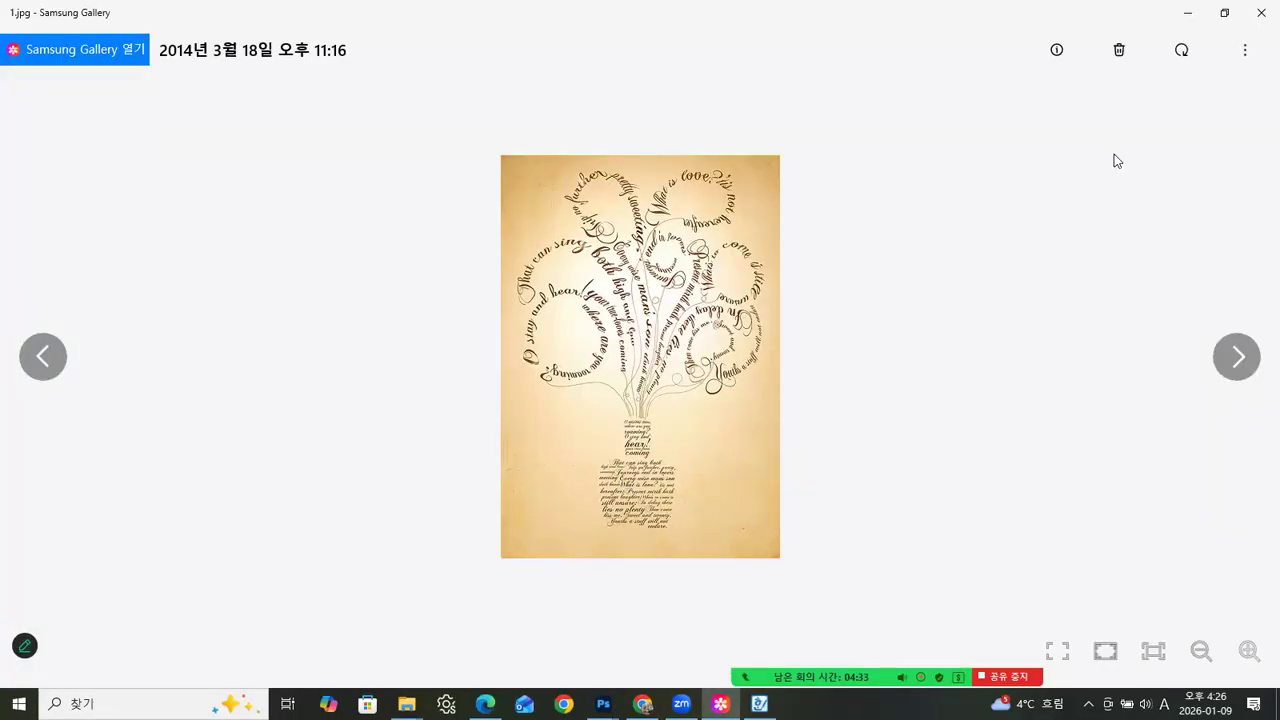
click(1187, 13)
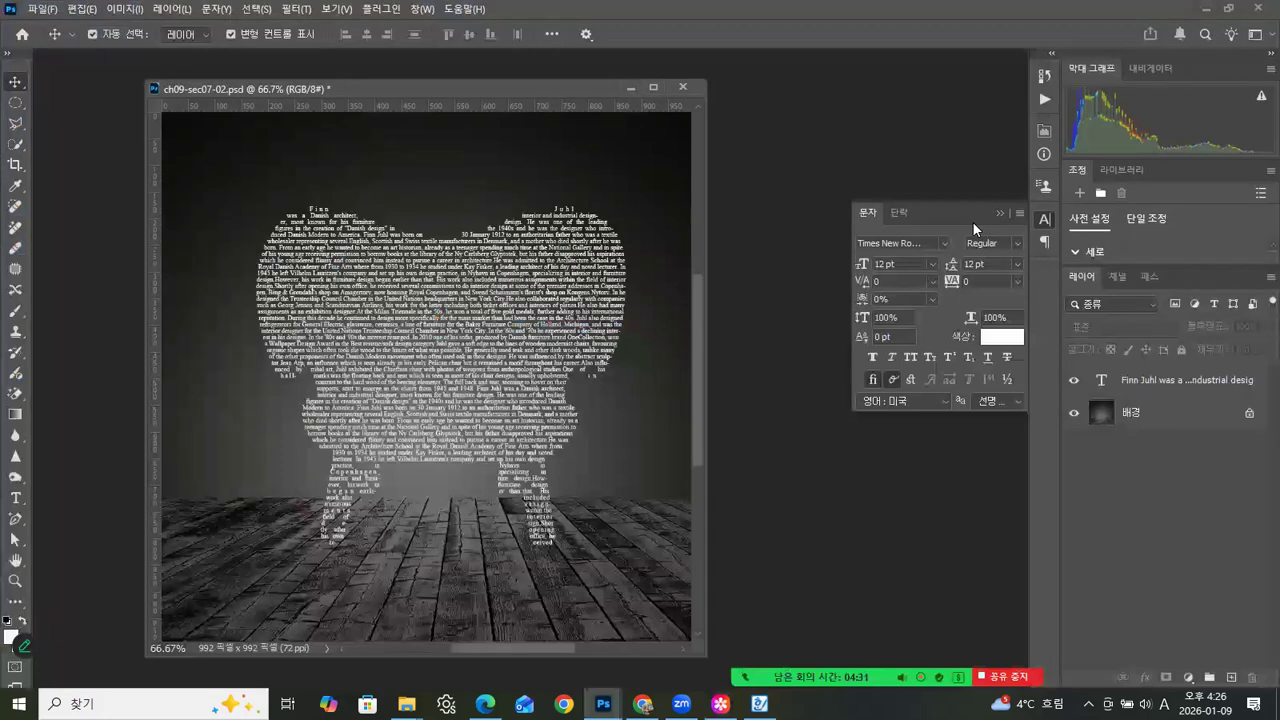
drag(488, 88, 476, 86)
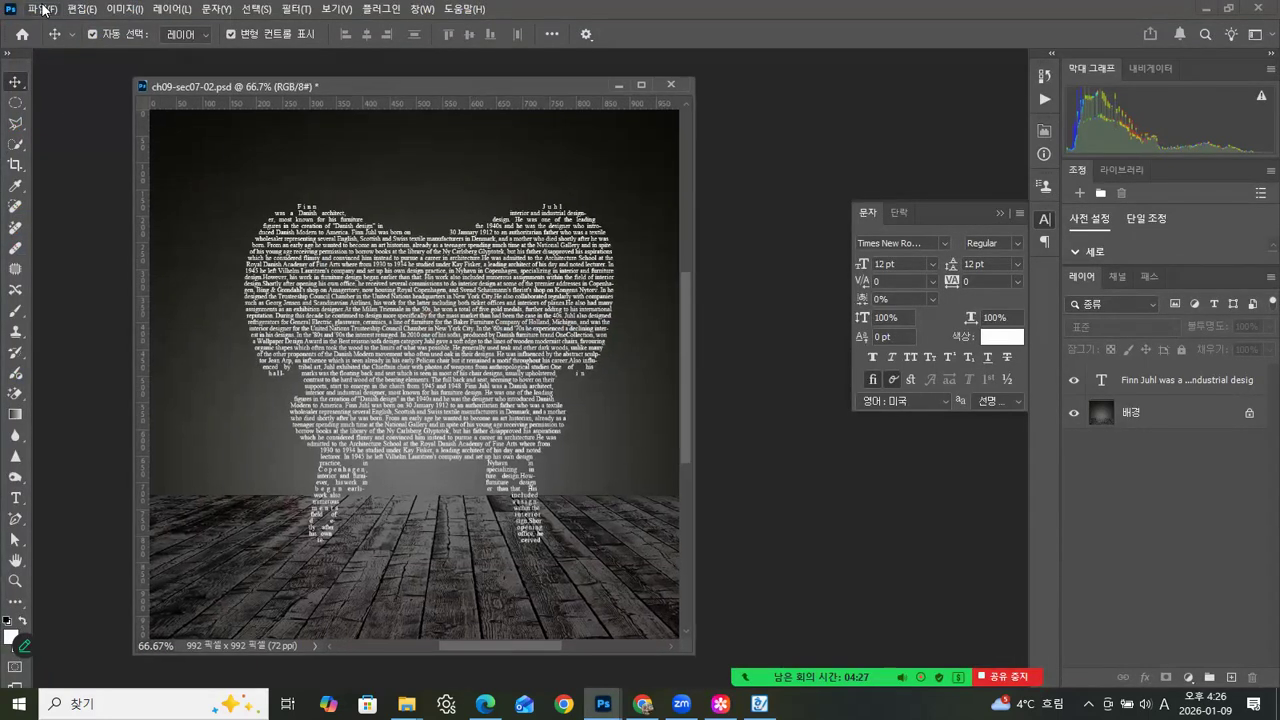
- Start saving a copy of ch09-sec07-02.psd and set its file format to JPEG
click(42, 10)
click(57, 223)
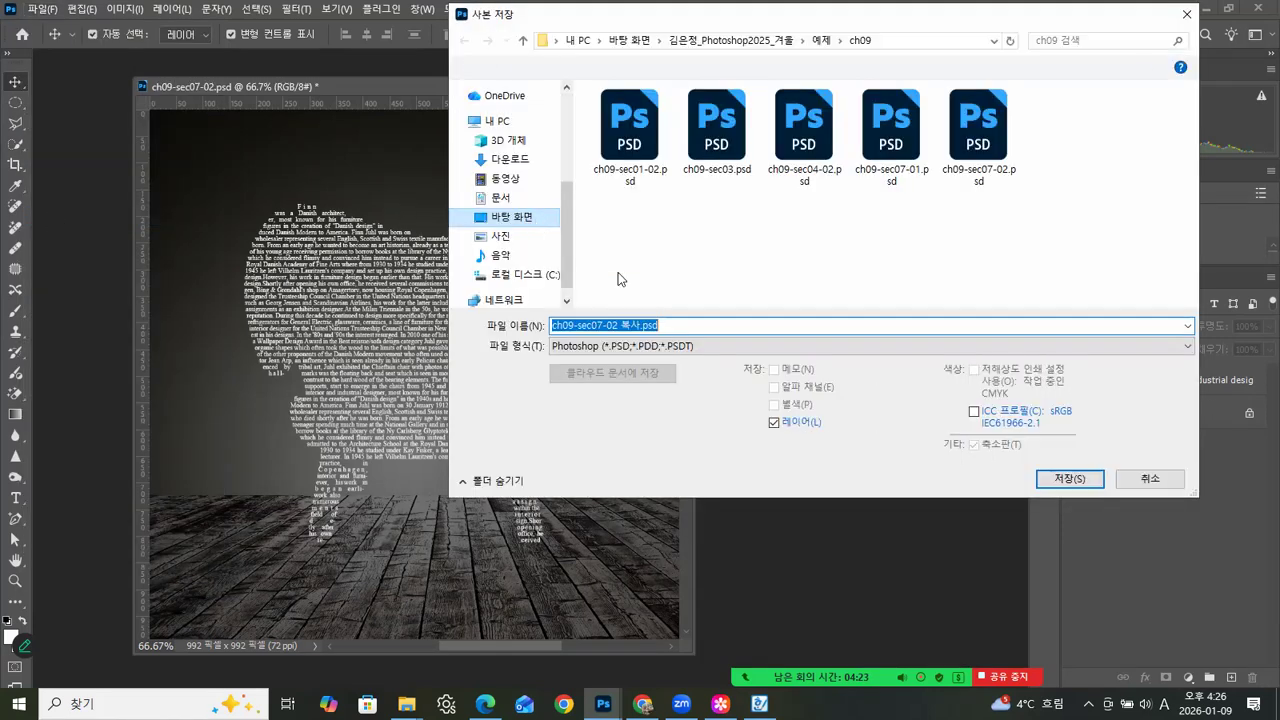
click(737, 346)
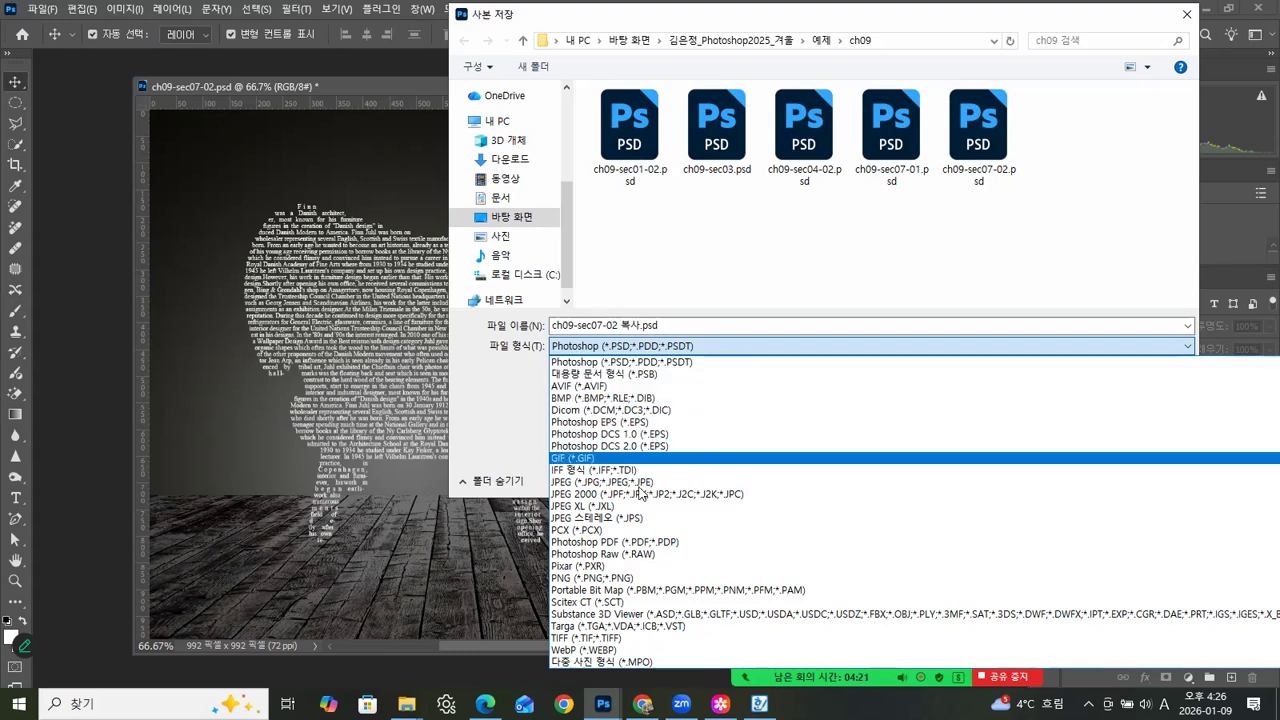
click(644, 482)
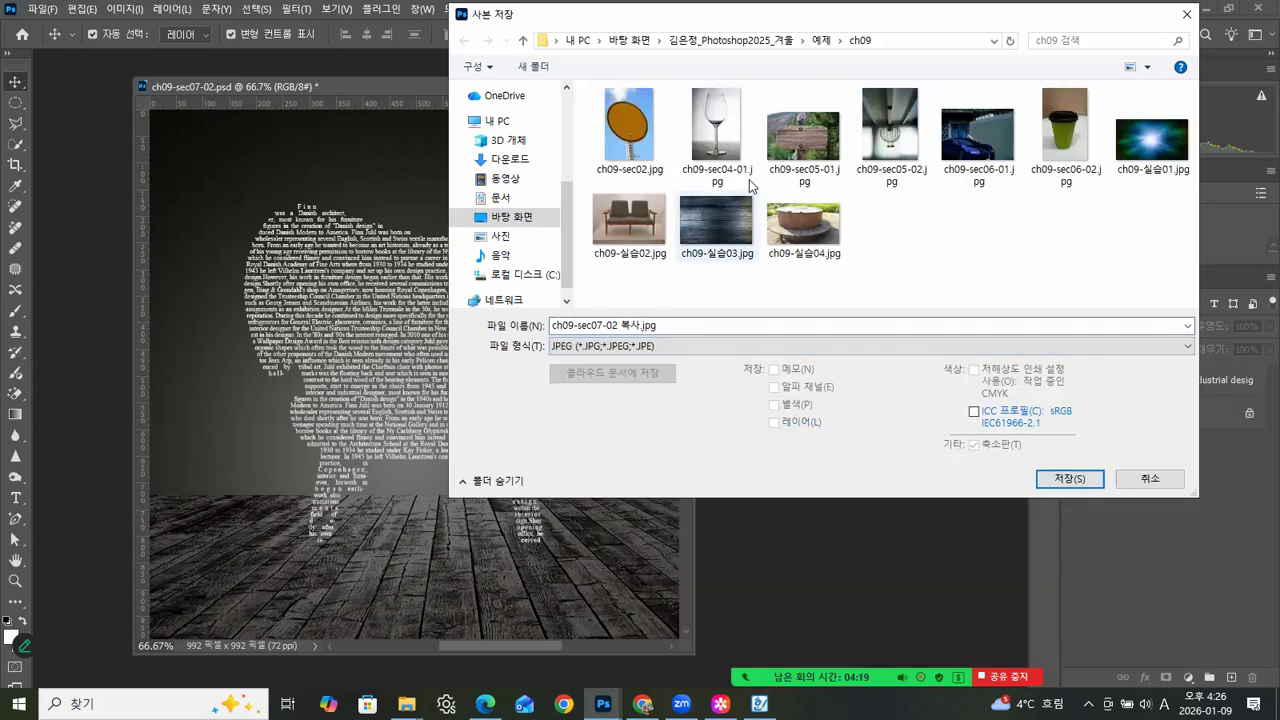
- Choose the main Photoshop2025 course folder, name the copy 13_5.jpg, and save it with the offered JPEG options
click(735, 41)
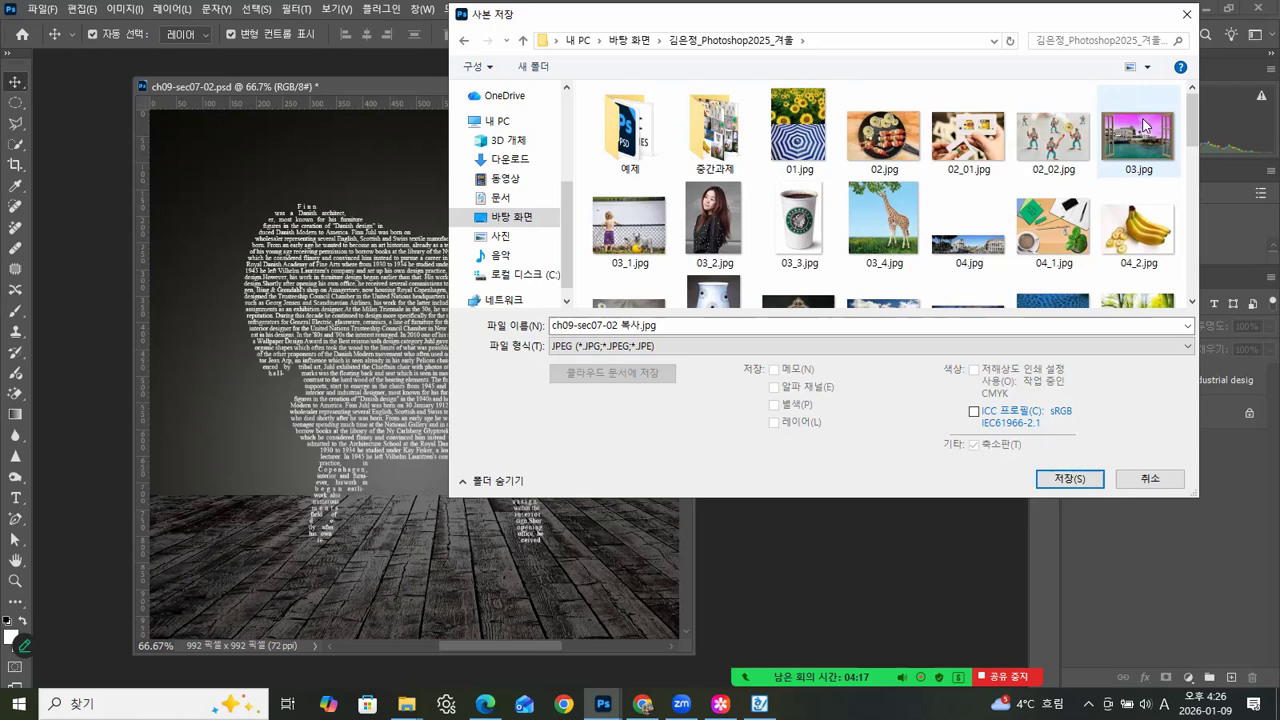
scroll(1100, 200, down, 10)
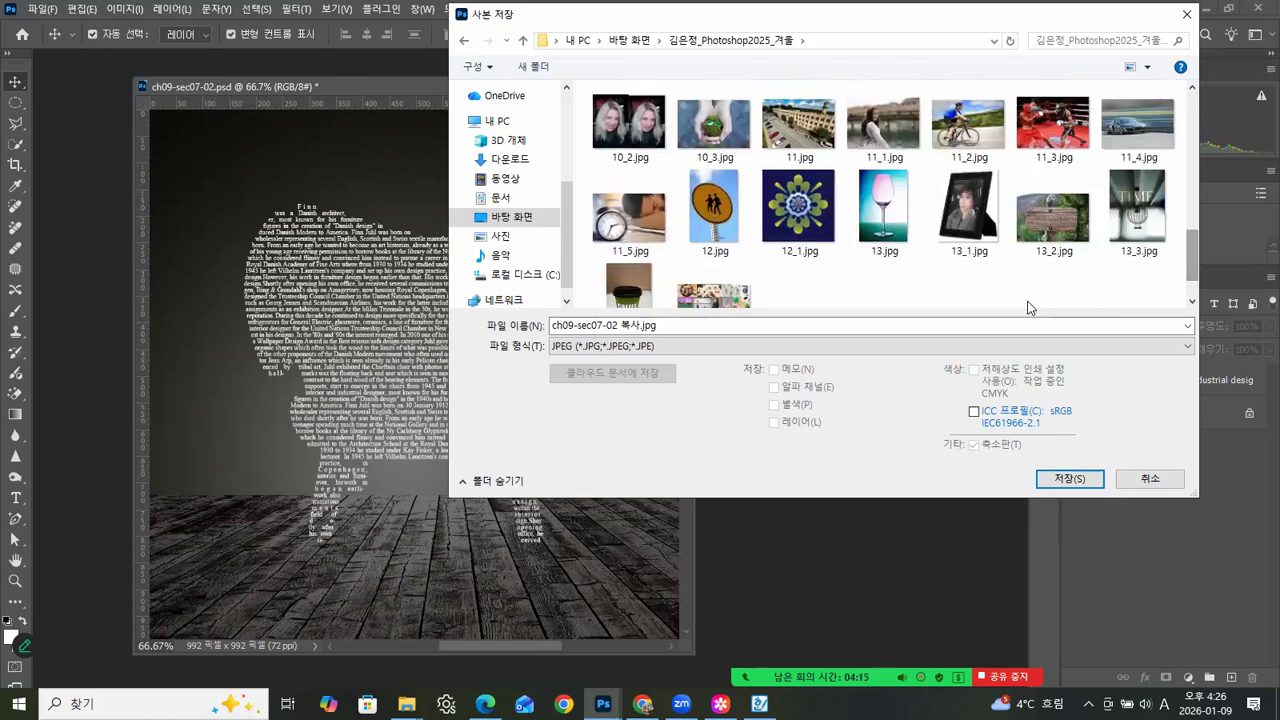
scroll(900, 200, down, 1)
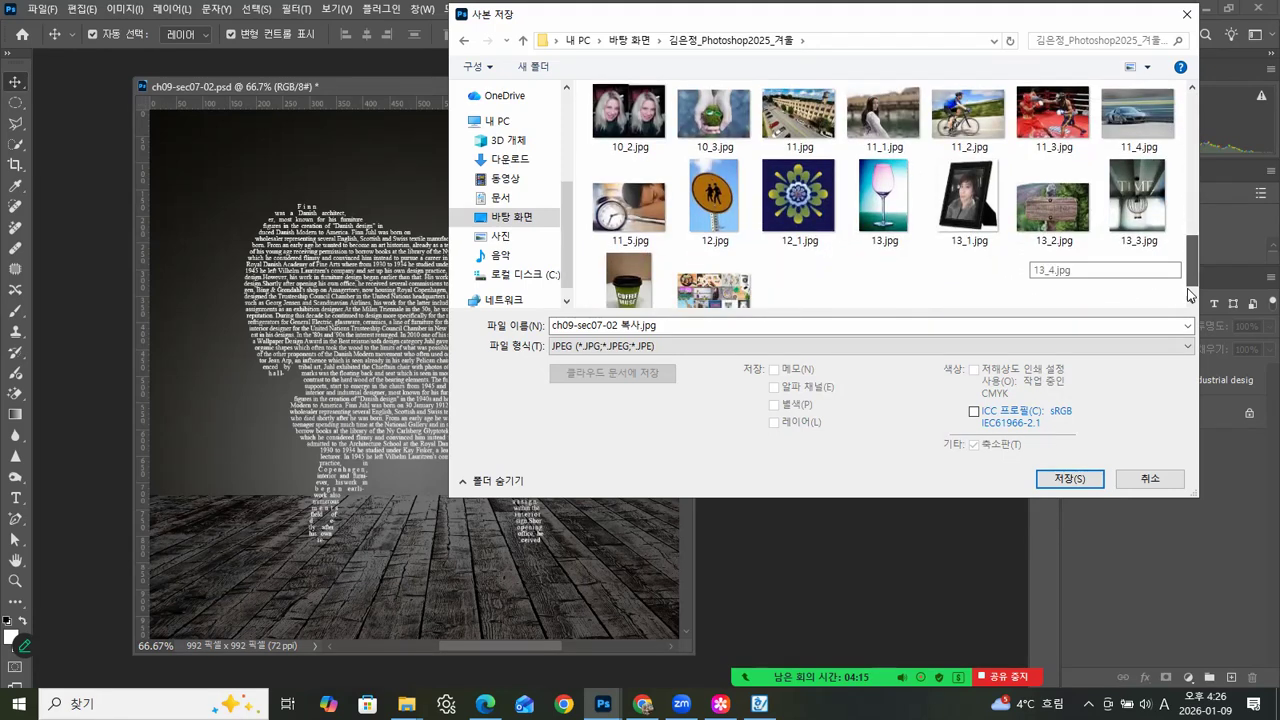
click(629, 290)
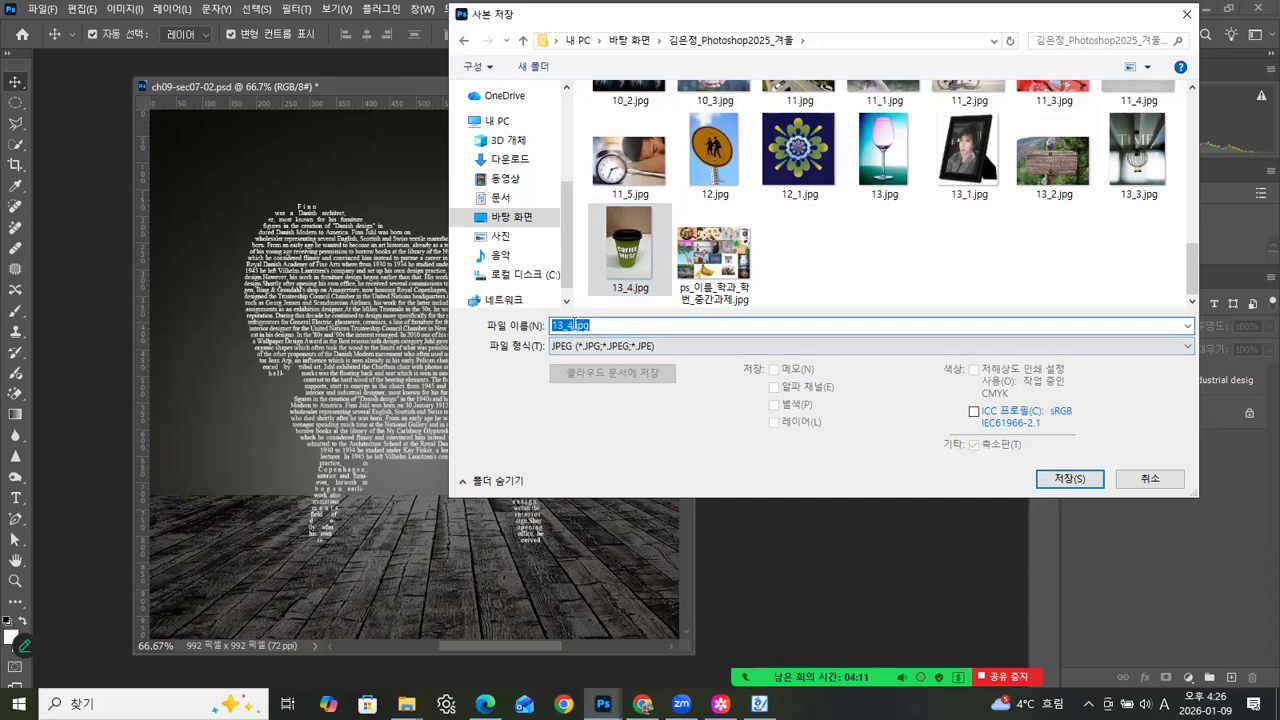
click(574, 325)
key(BackSpace)
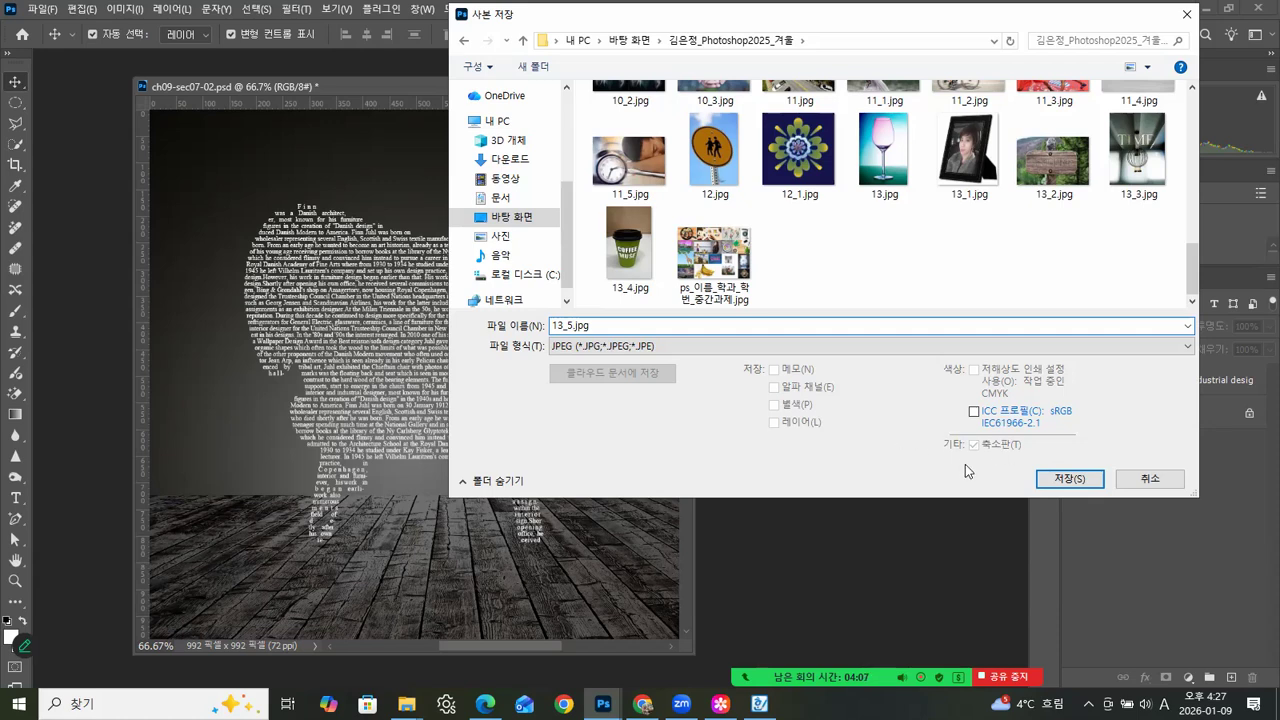
click(1060, 478)
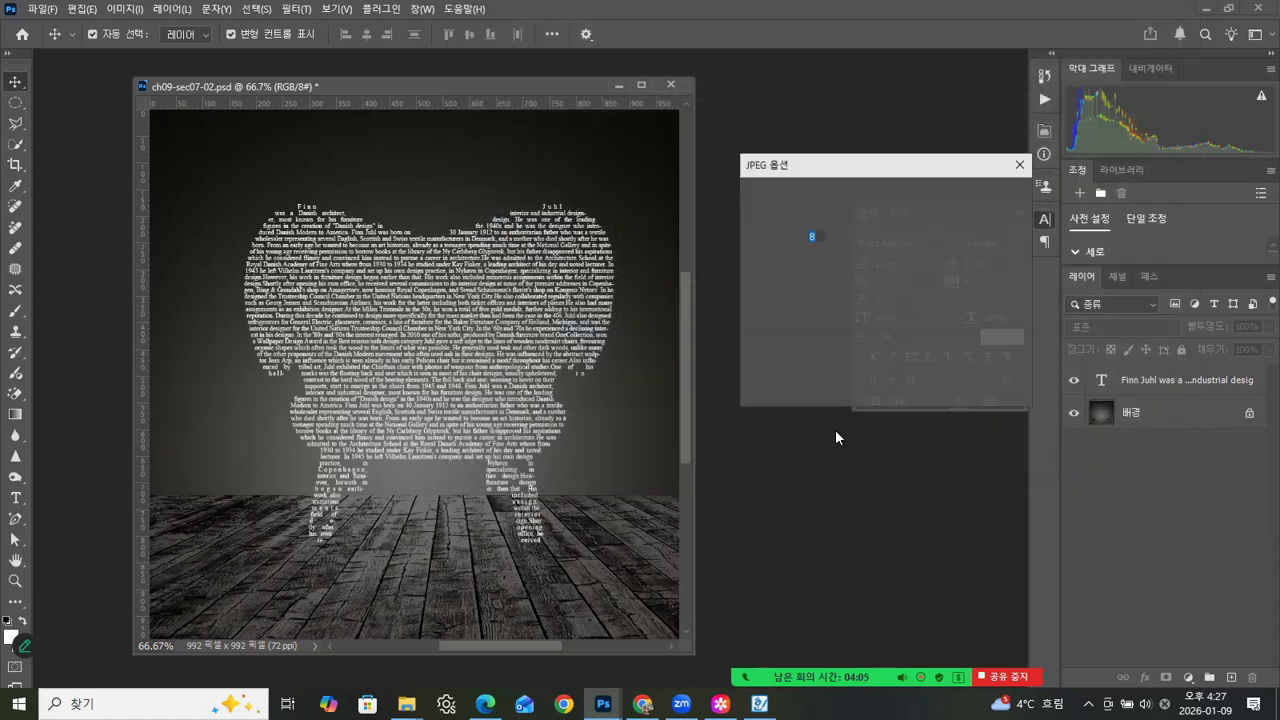
click(966, 197)
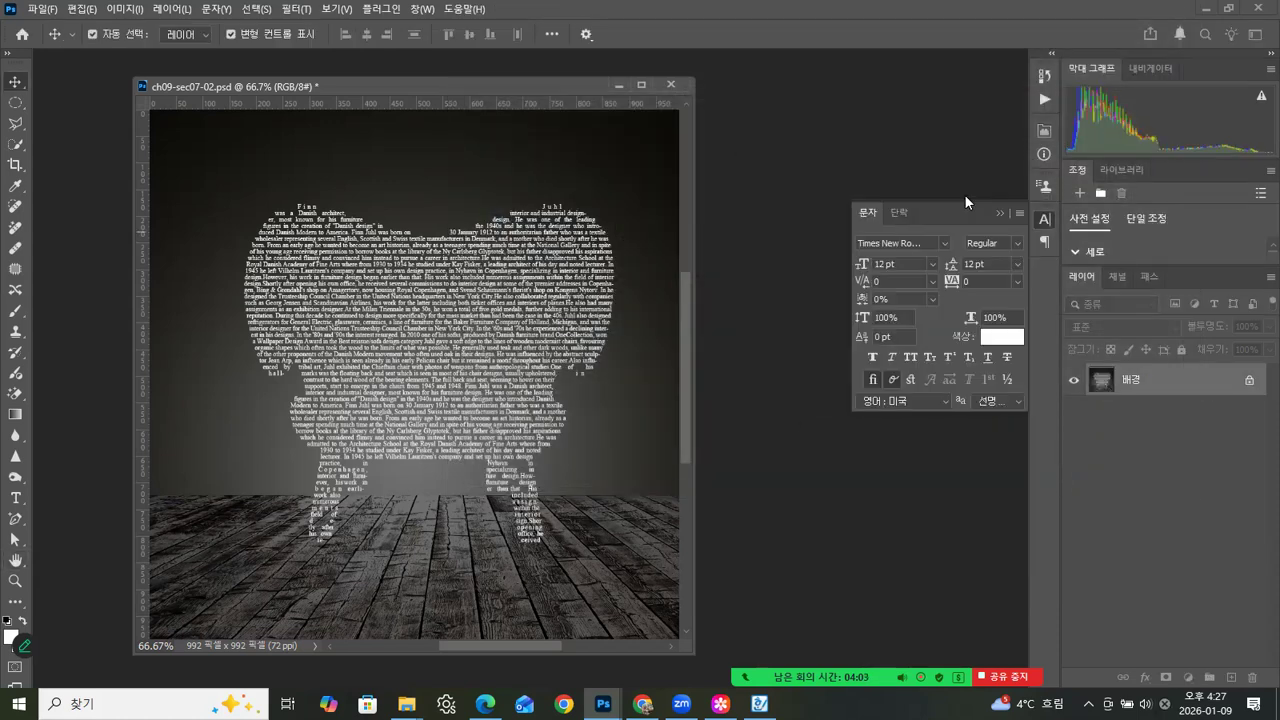
- Collapse the character settings and close ch09-sec07-02.psd without saving its changes
click(1002, 215)
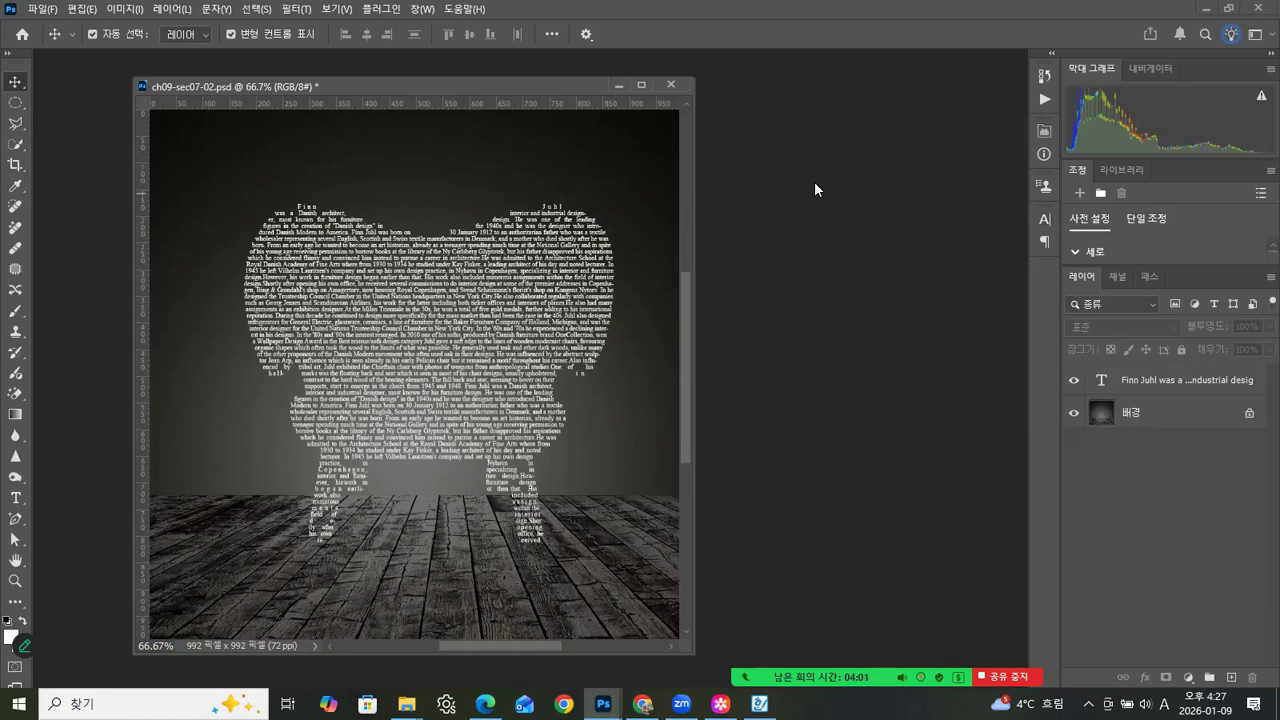
drag(573, 85, 541, 79)
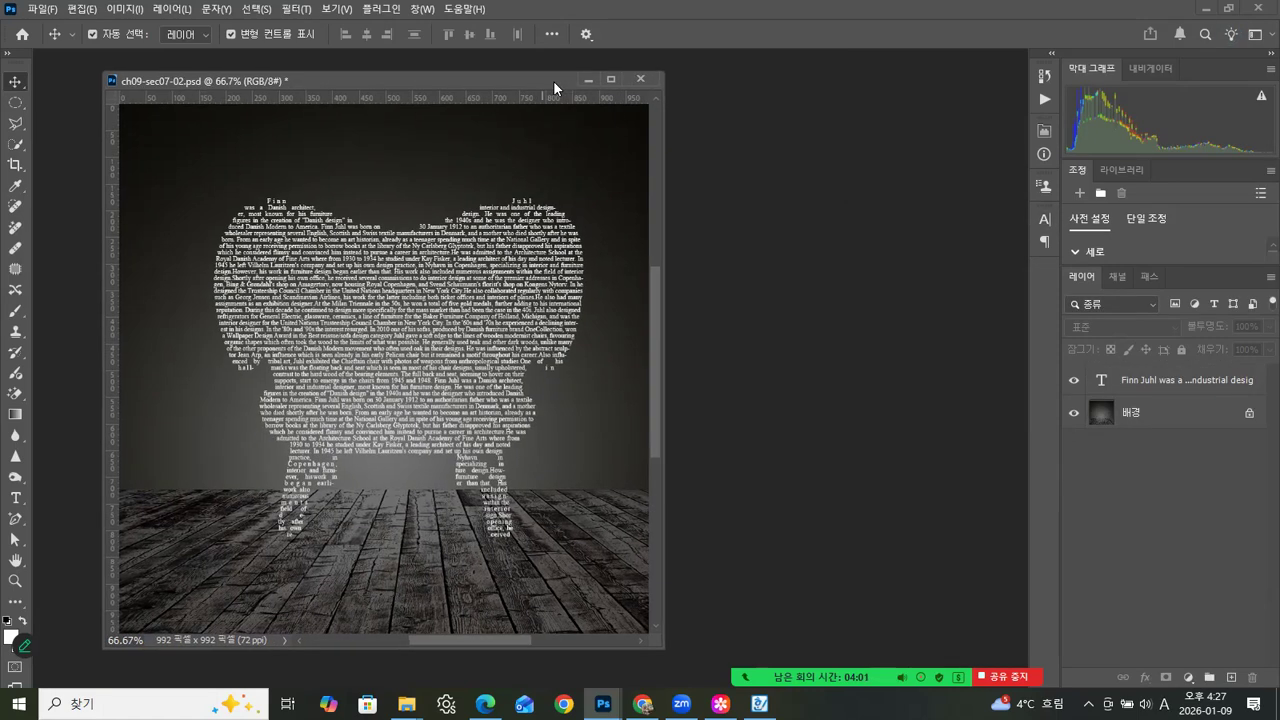
click(645, 80)
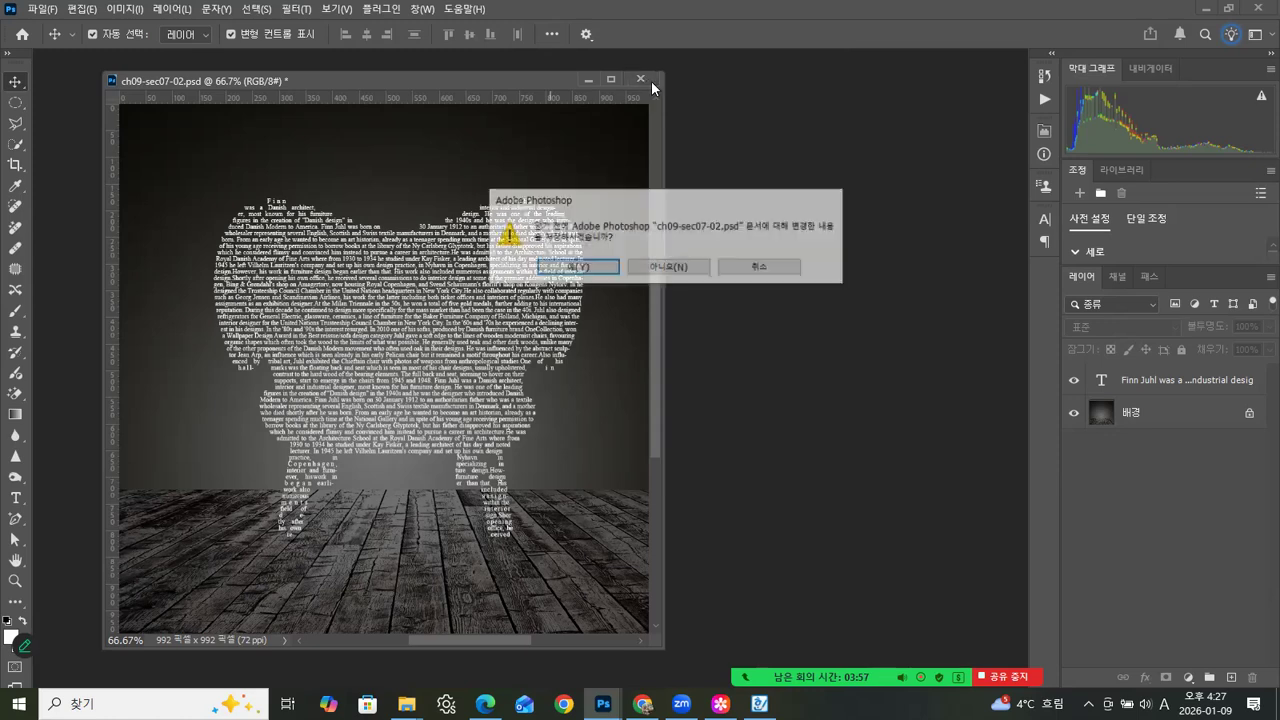
click(669, 267)
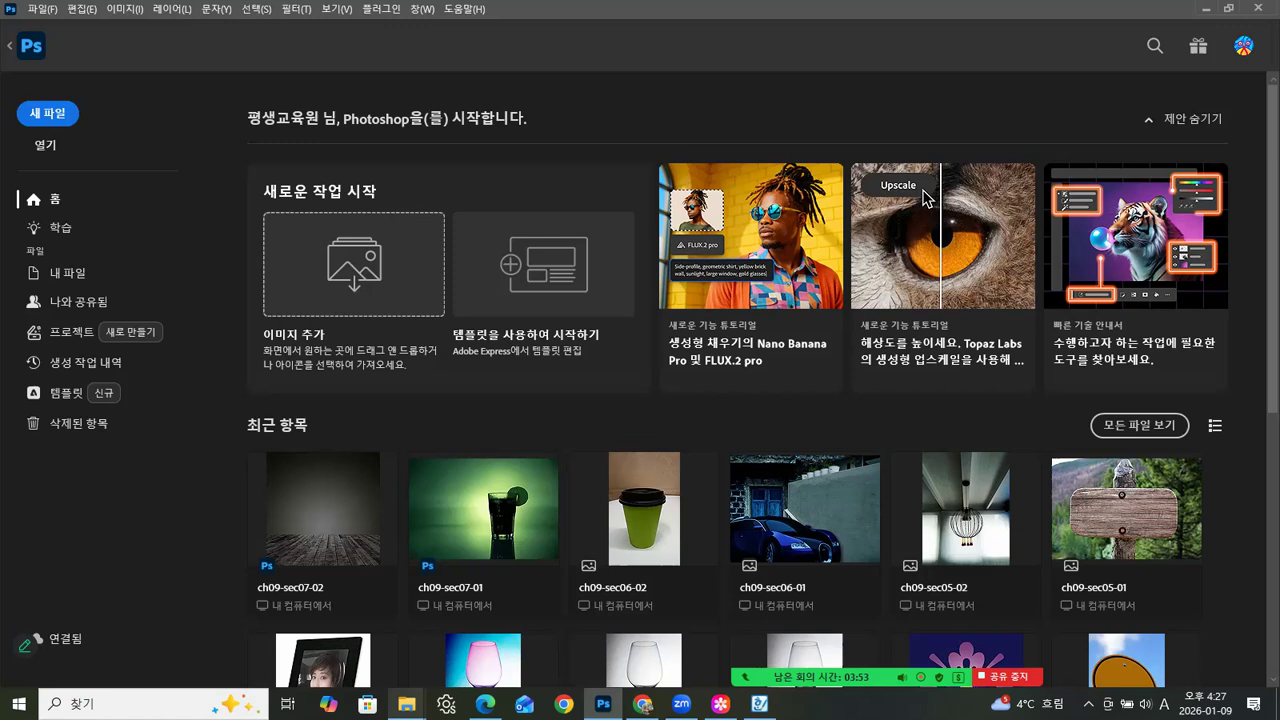
- Switch to File Explorer and go from ch09 up to the main Photoshop2025 course folder containing the exported 13-series images
mouse_move(406, 703)
click(362, 669)
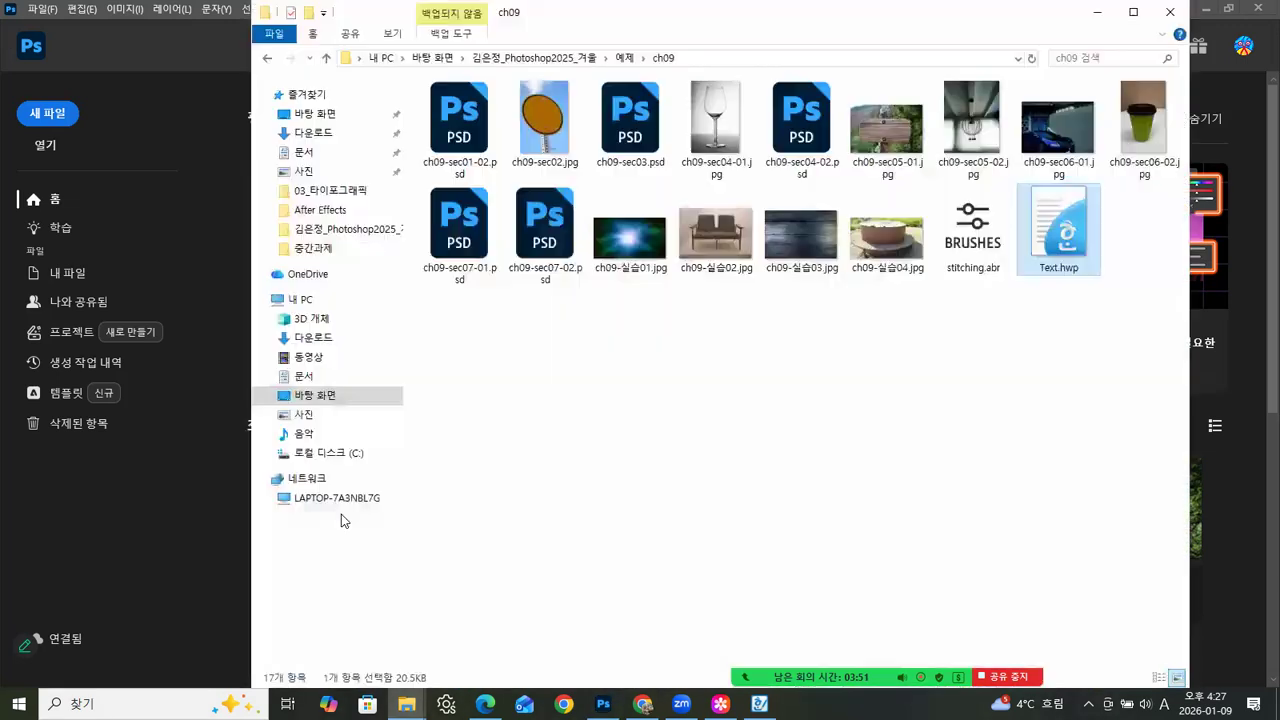
click(267, 58)
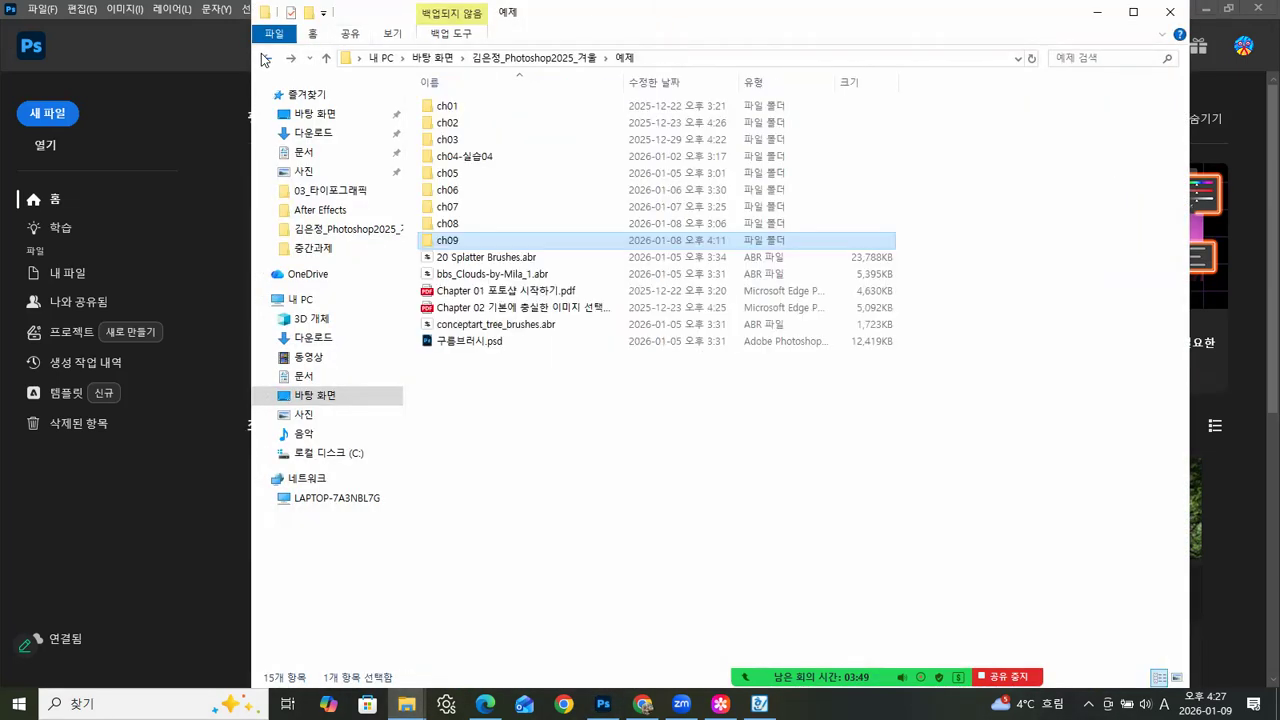
click(532, 58)
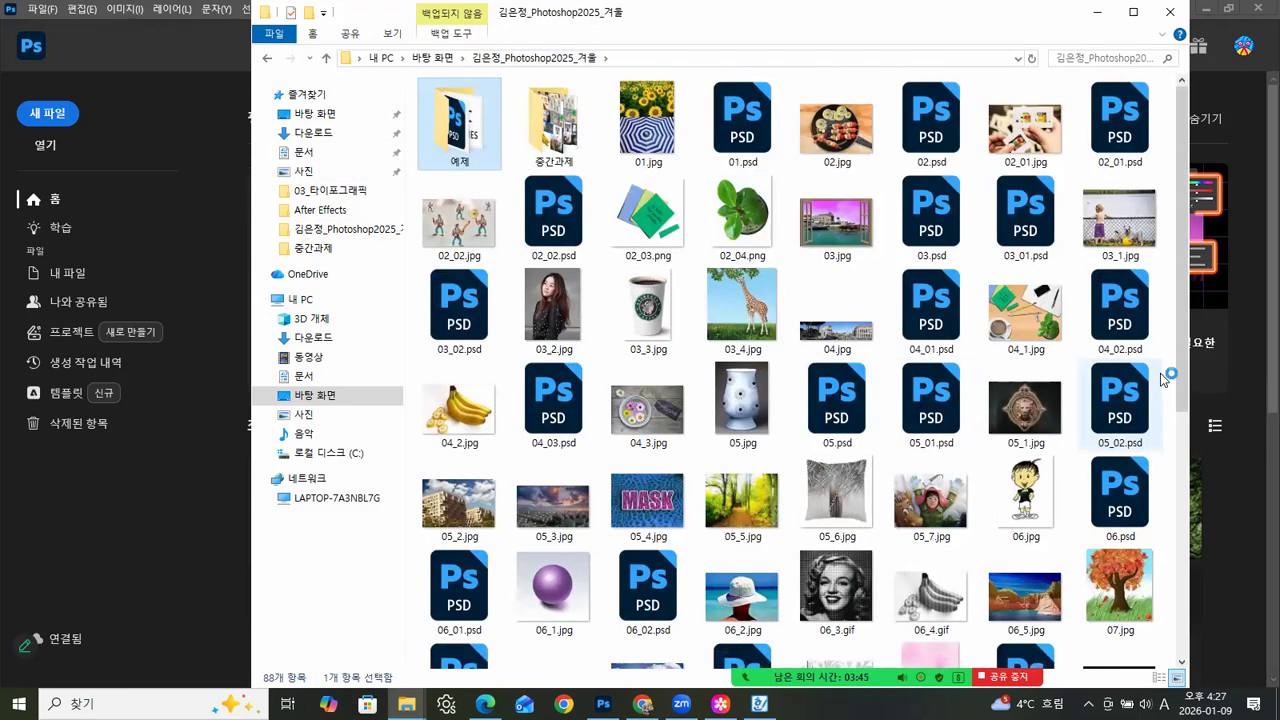
drag(1180, 386, 1180, 640)
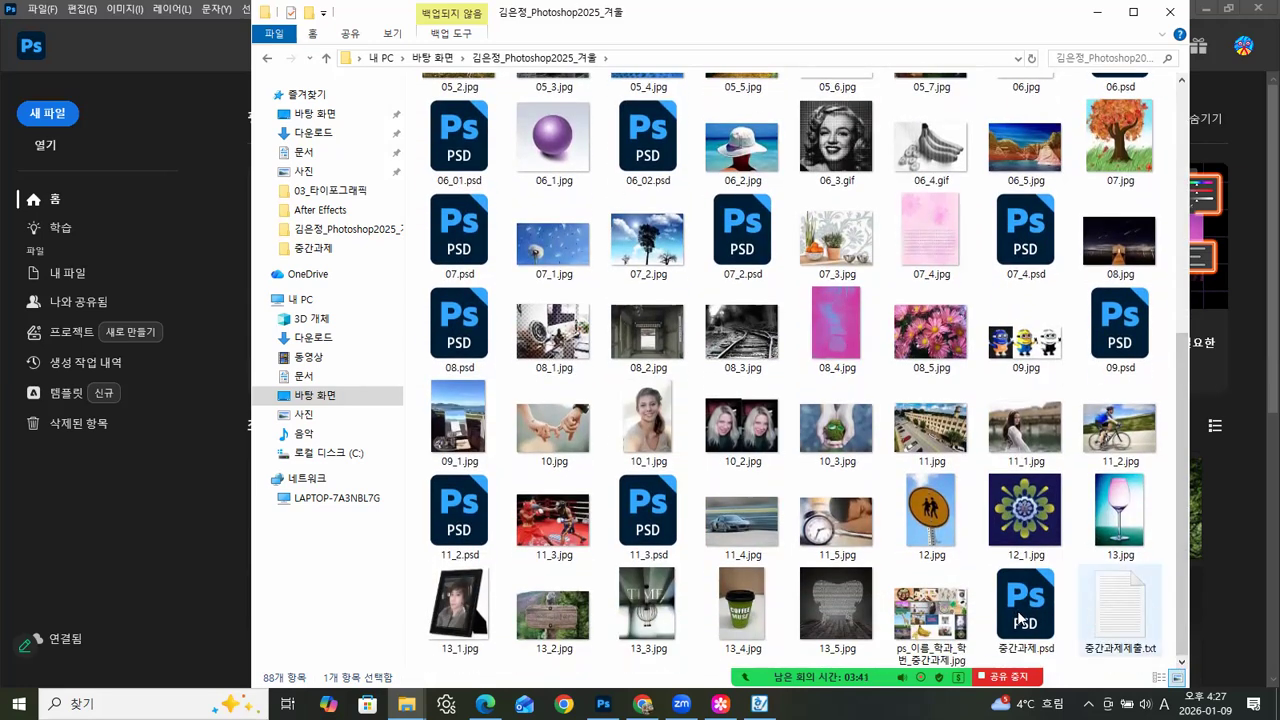
- Select 13.jpg and 13_1.jpg through 13_5.jpg together and open them all in Photoshop
click(1133, 522)
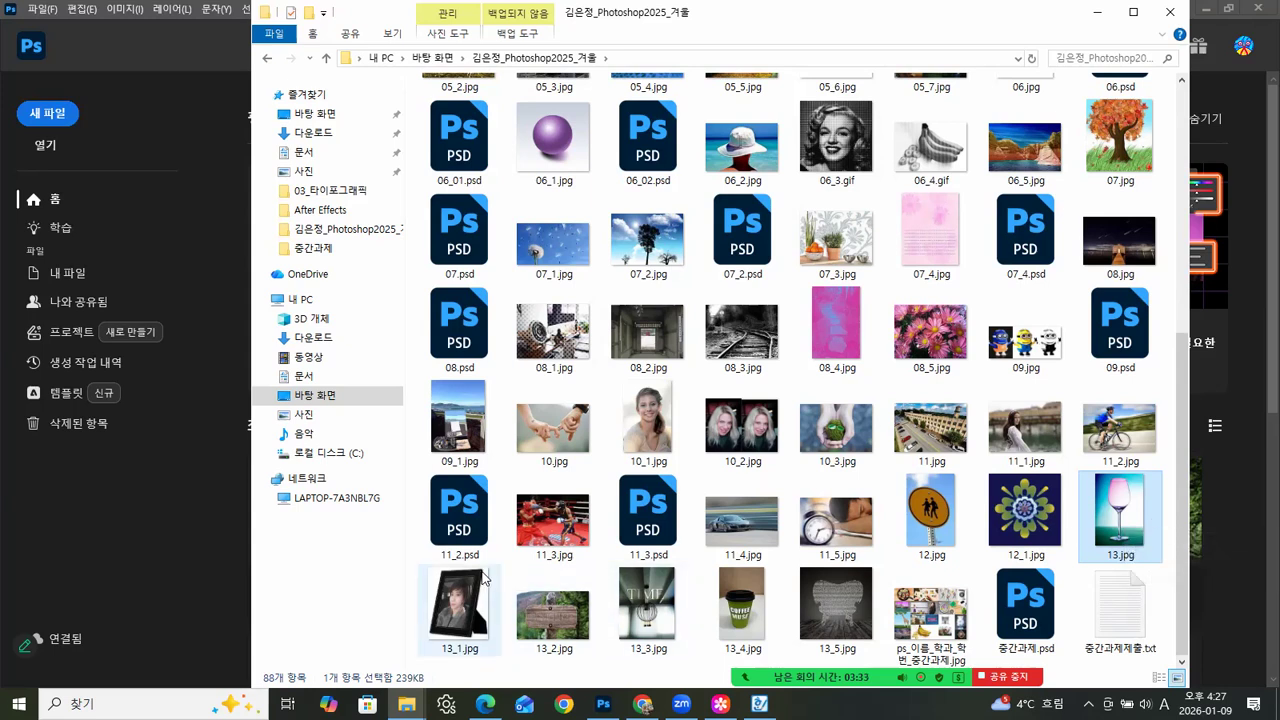
ctrl+click(476, 623)
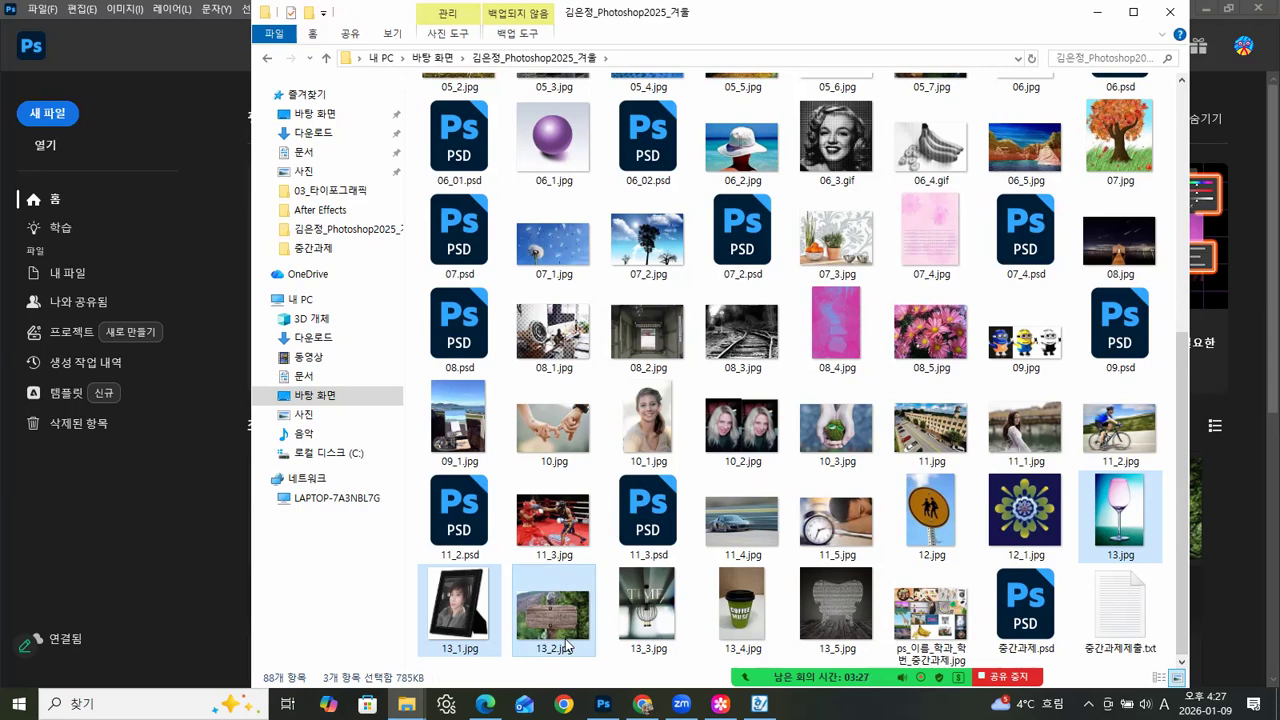
ctrl+click(649, 623)
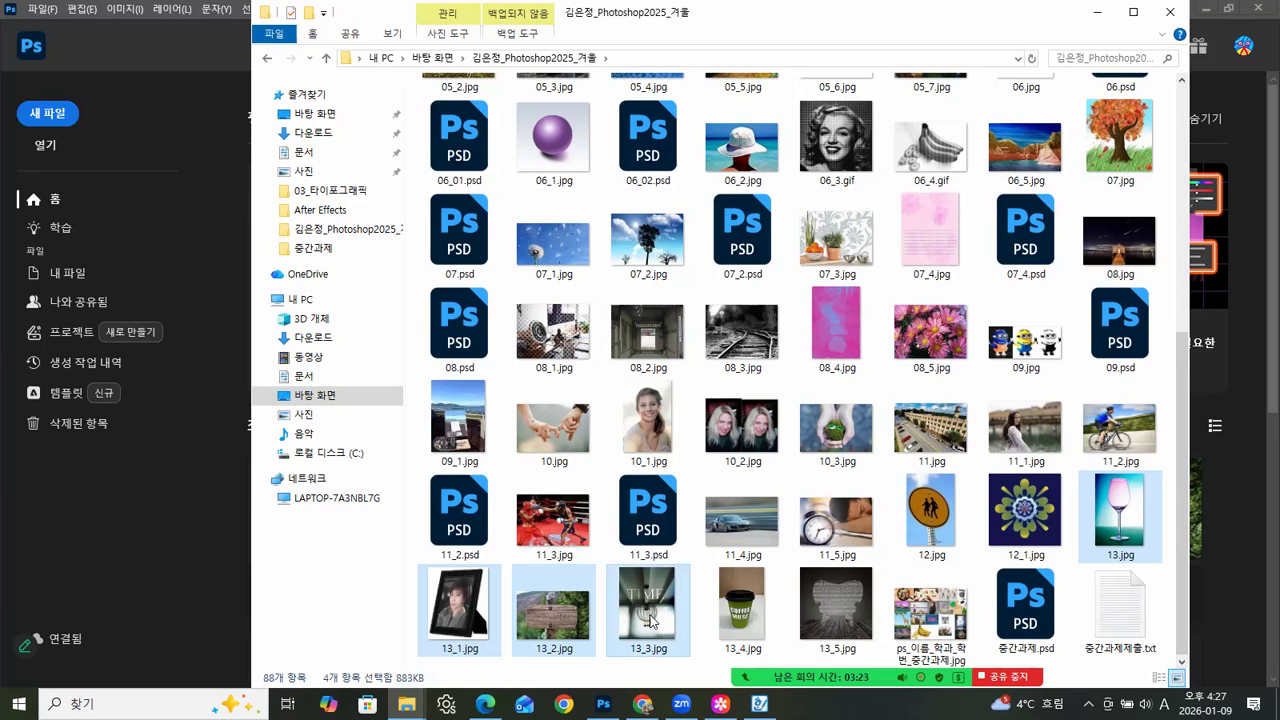
ctrl+click(742, 628)
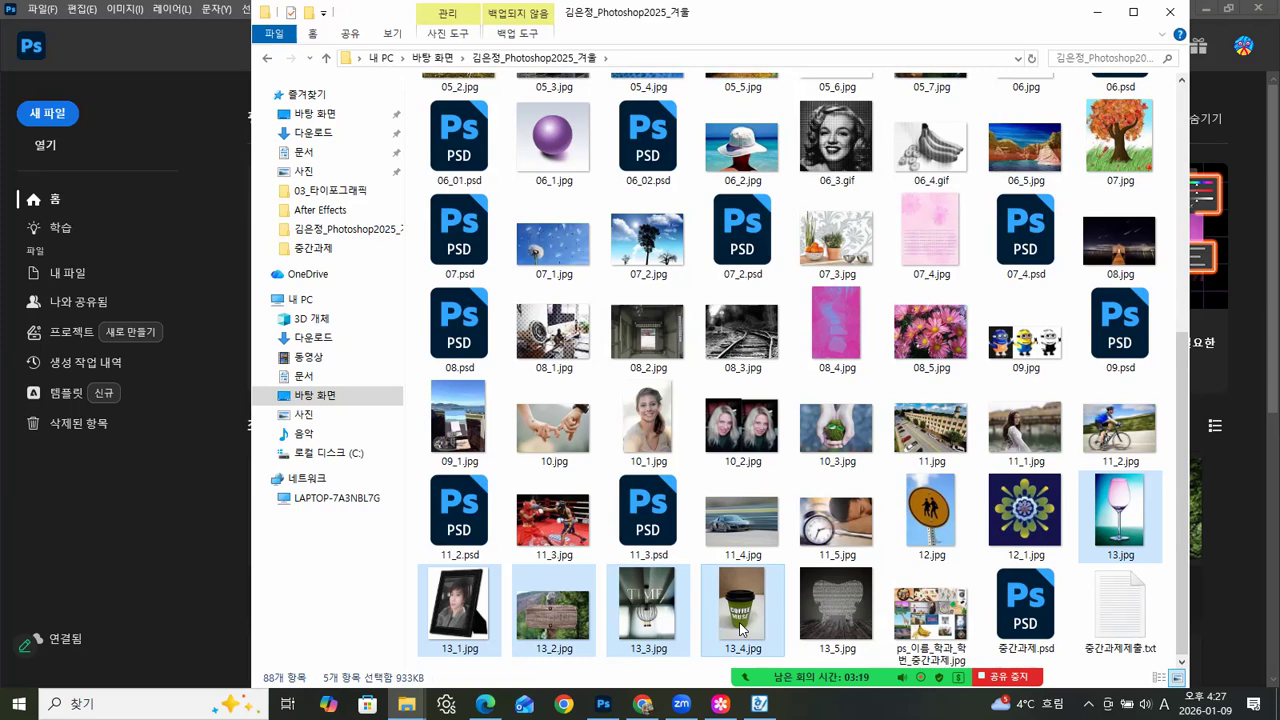
ctrl+click(836, 625)
drag(836, 625, 176, 605)
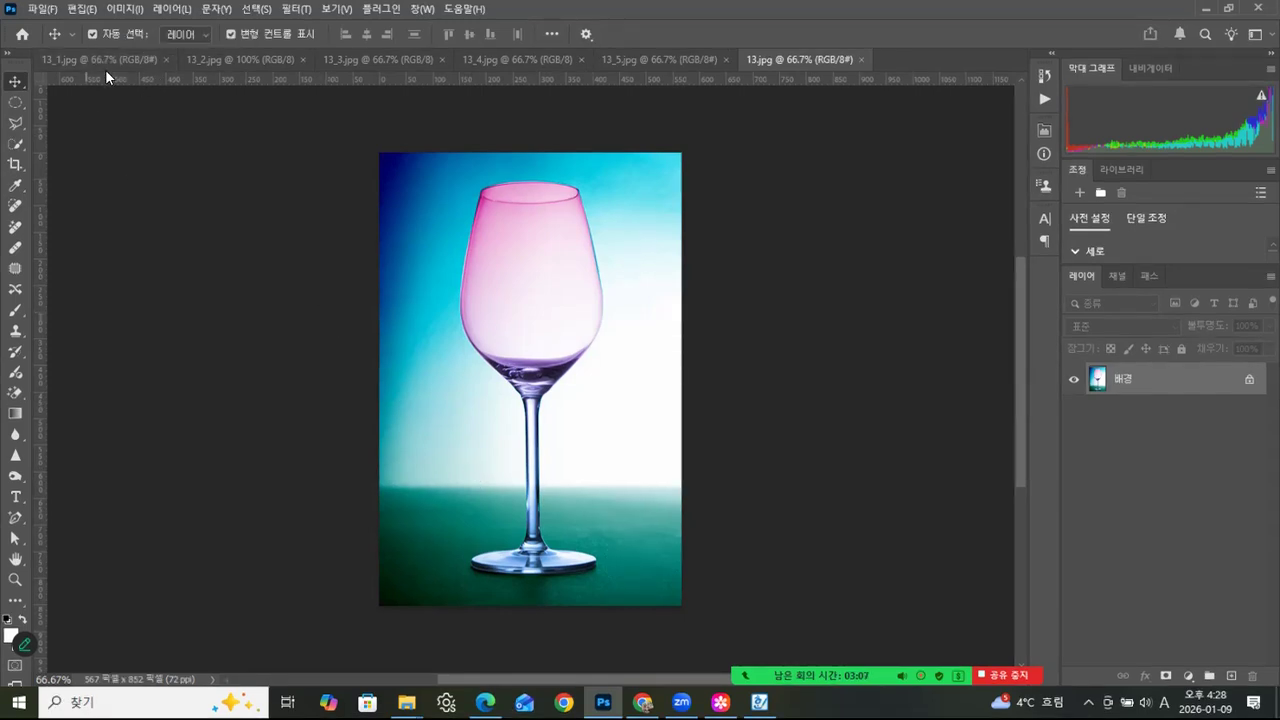
- Review the exported images 13_1.jpg, 13_2.jpg, 13_3.jpg and 13_4.jpg one after another
click(129, 55)
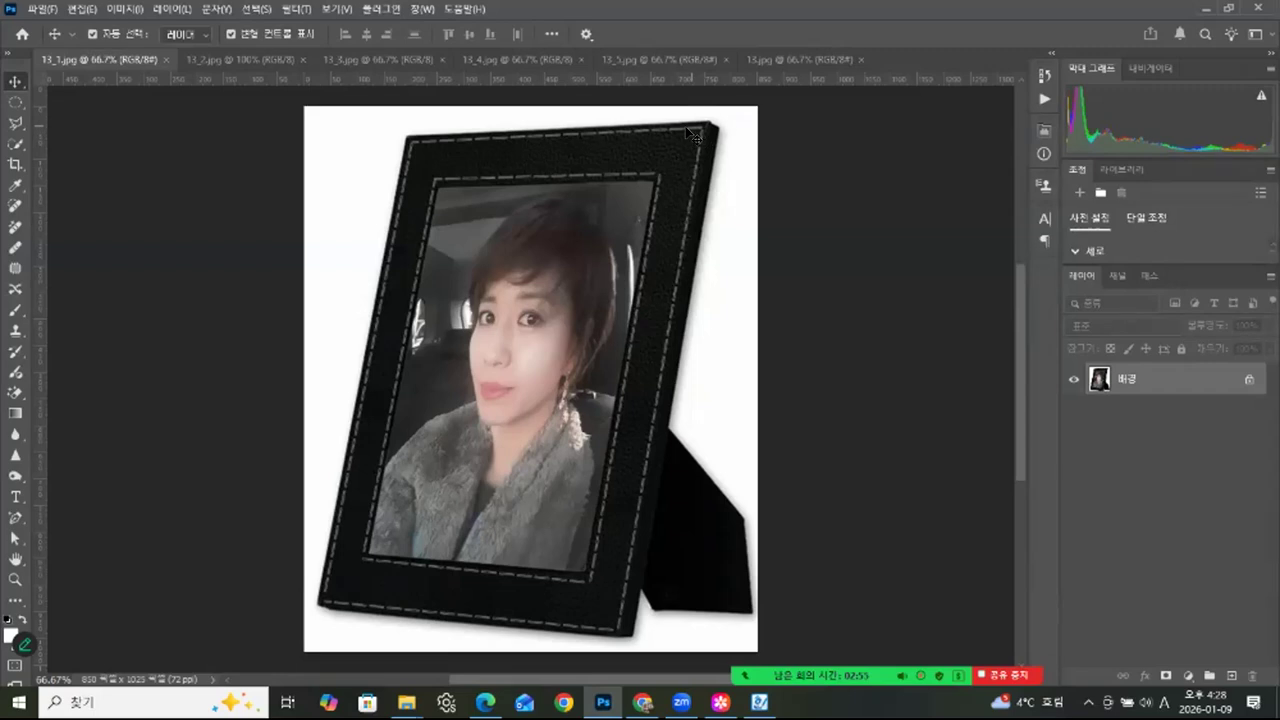
click(222, 58)
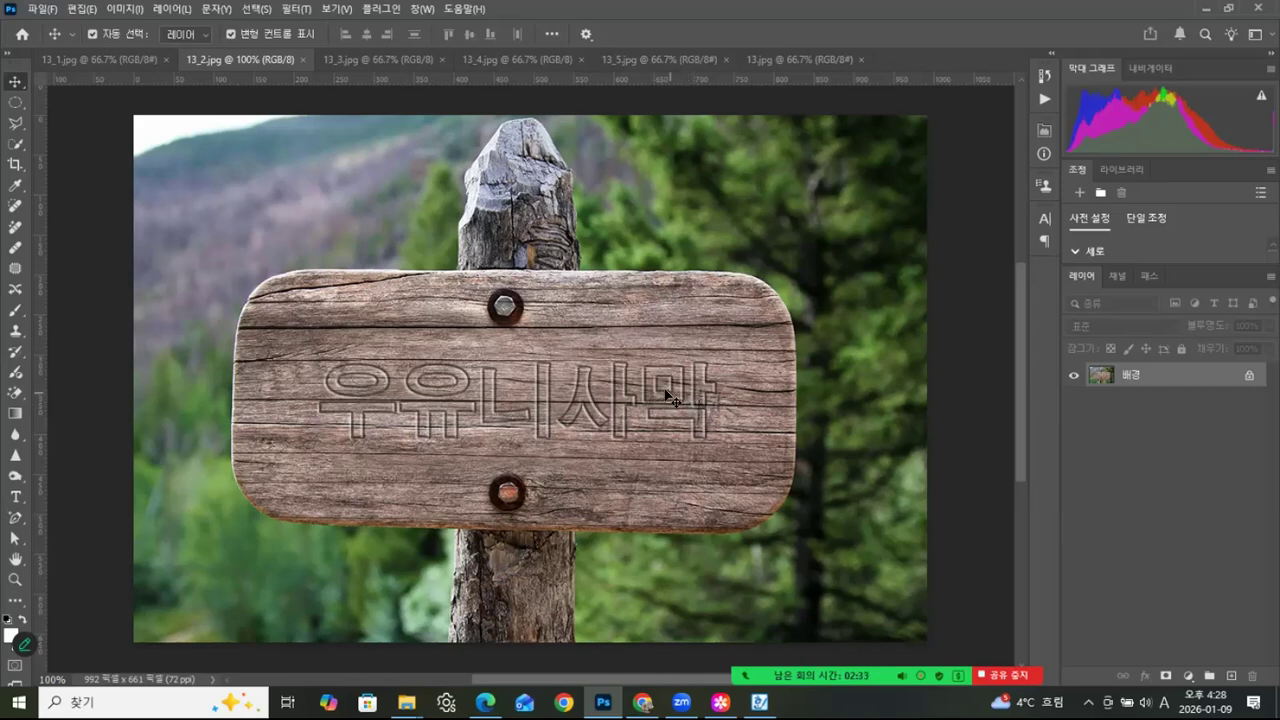
click(382, 57)
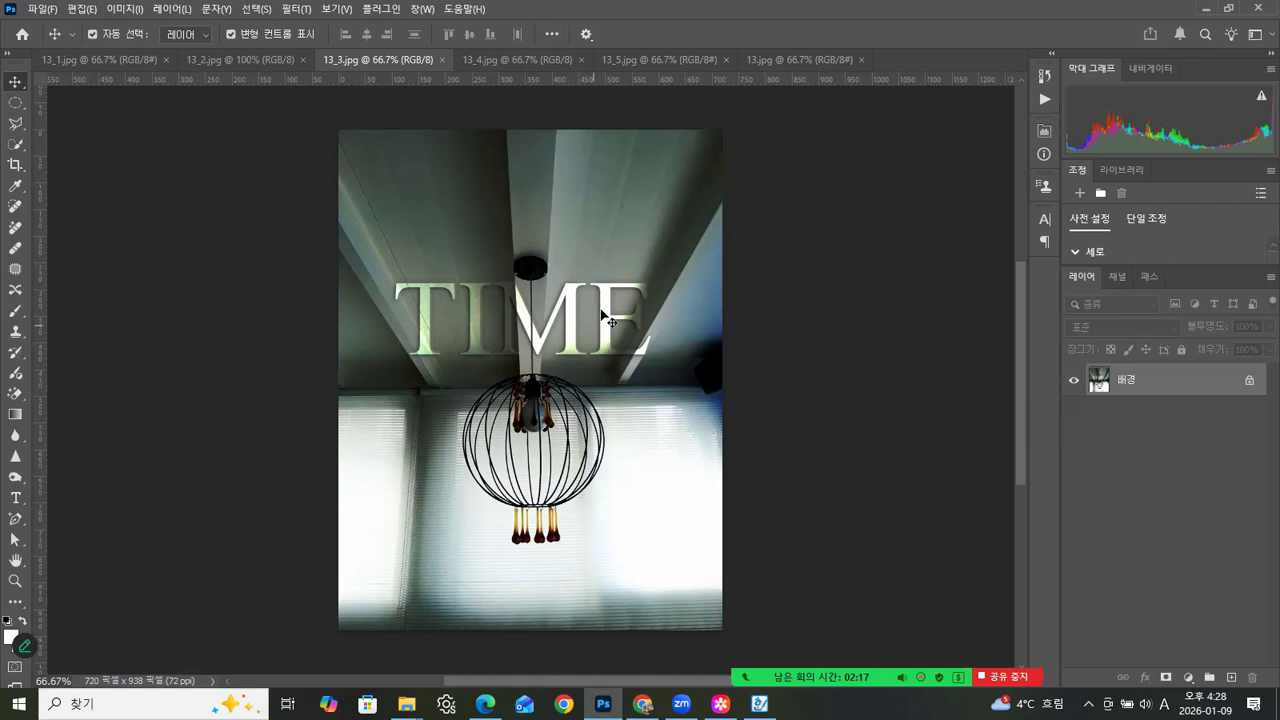
click(557, 61)
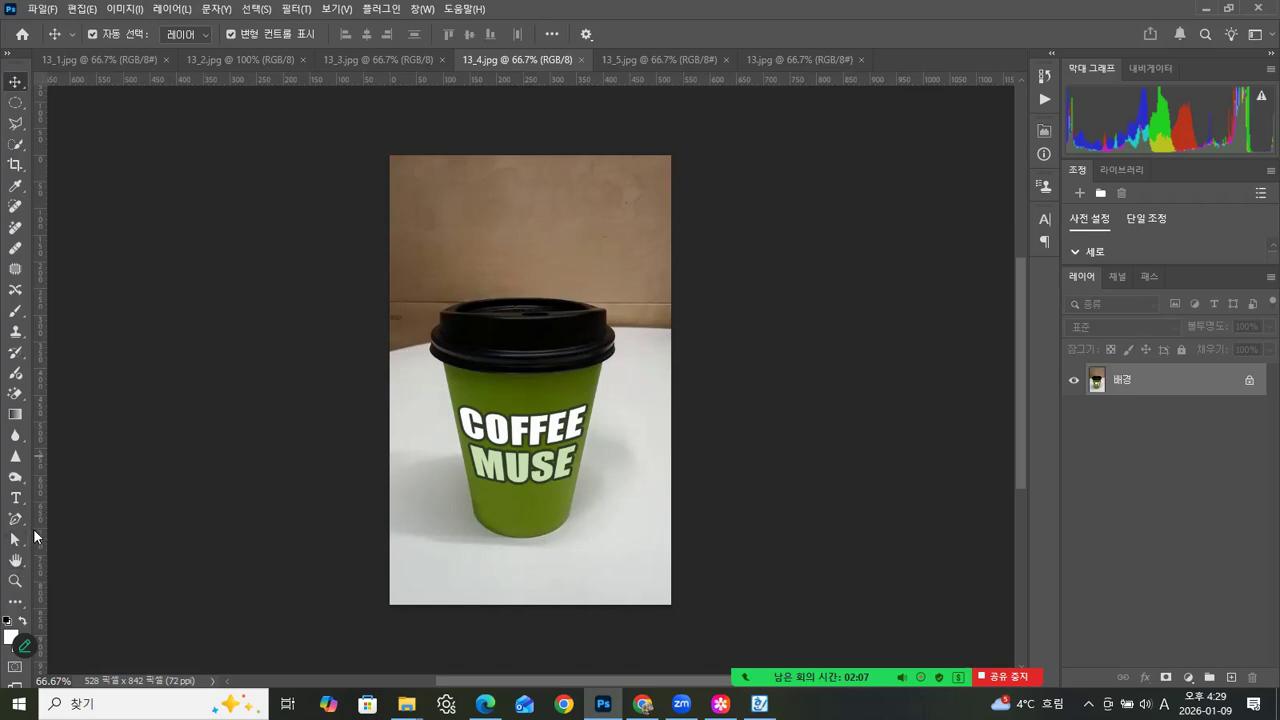
- Activate the Custom Shape tool and expand the Music category within all legacy default shapes in the shape picker
click(17, 603)
right_click(17, 605)
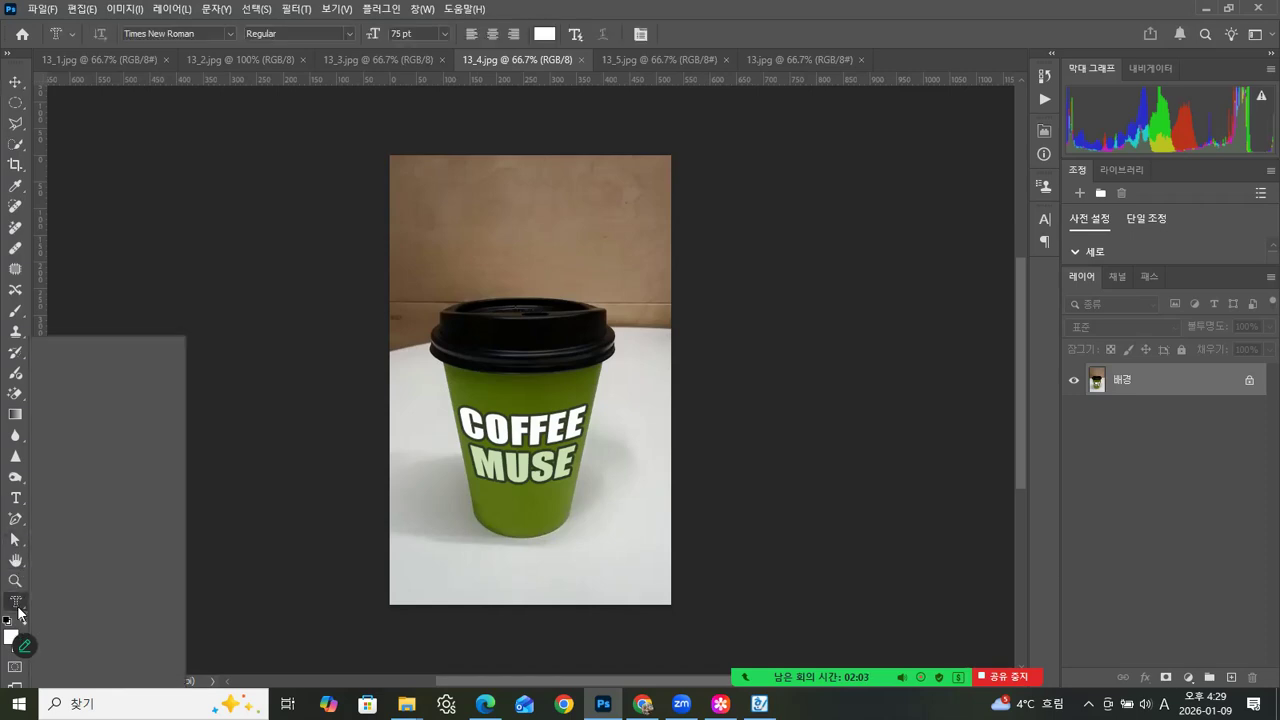
click(68, 648)
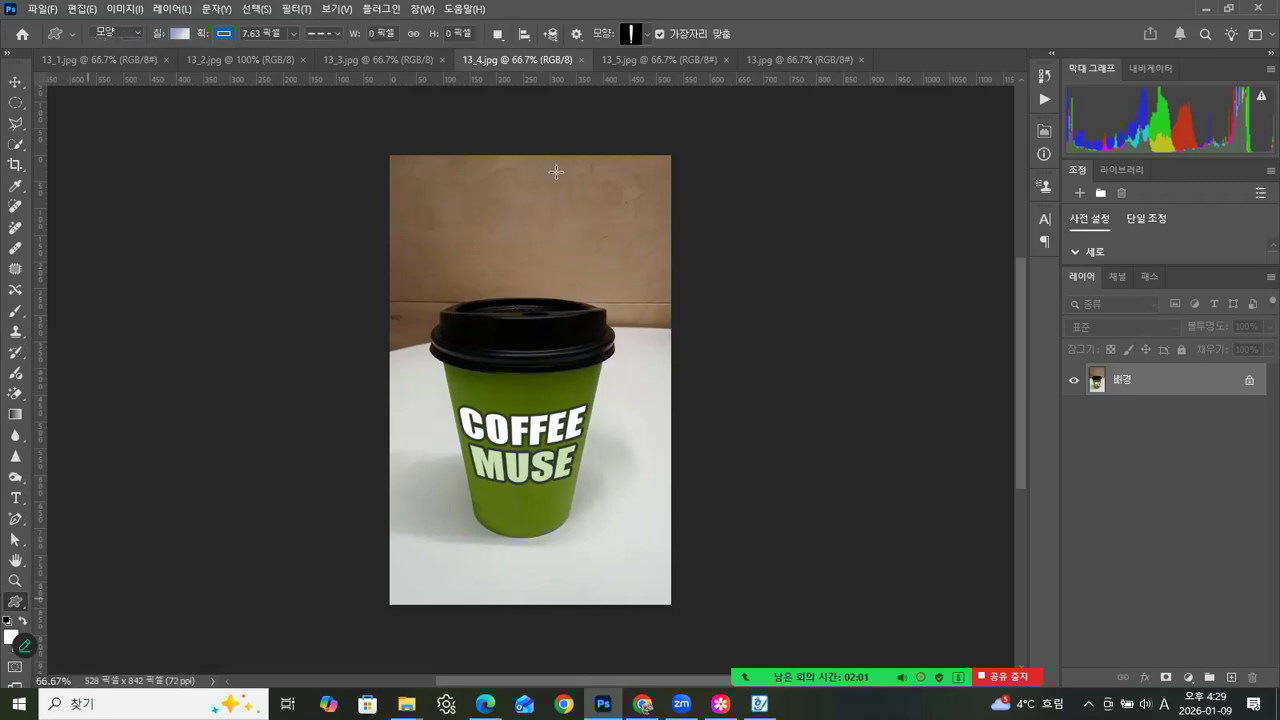
click(649, 35)
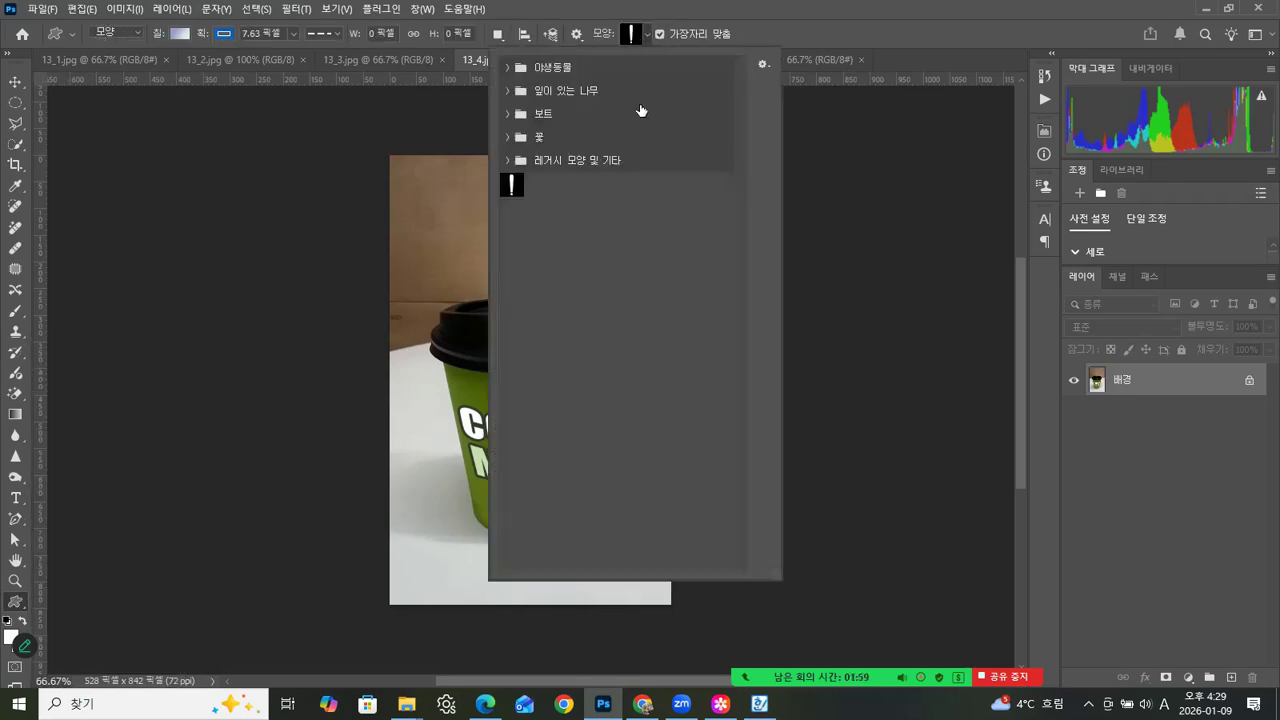
click(508, 160)
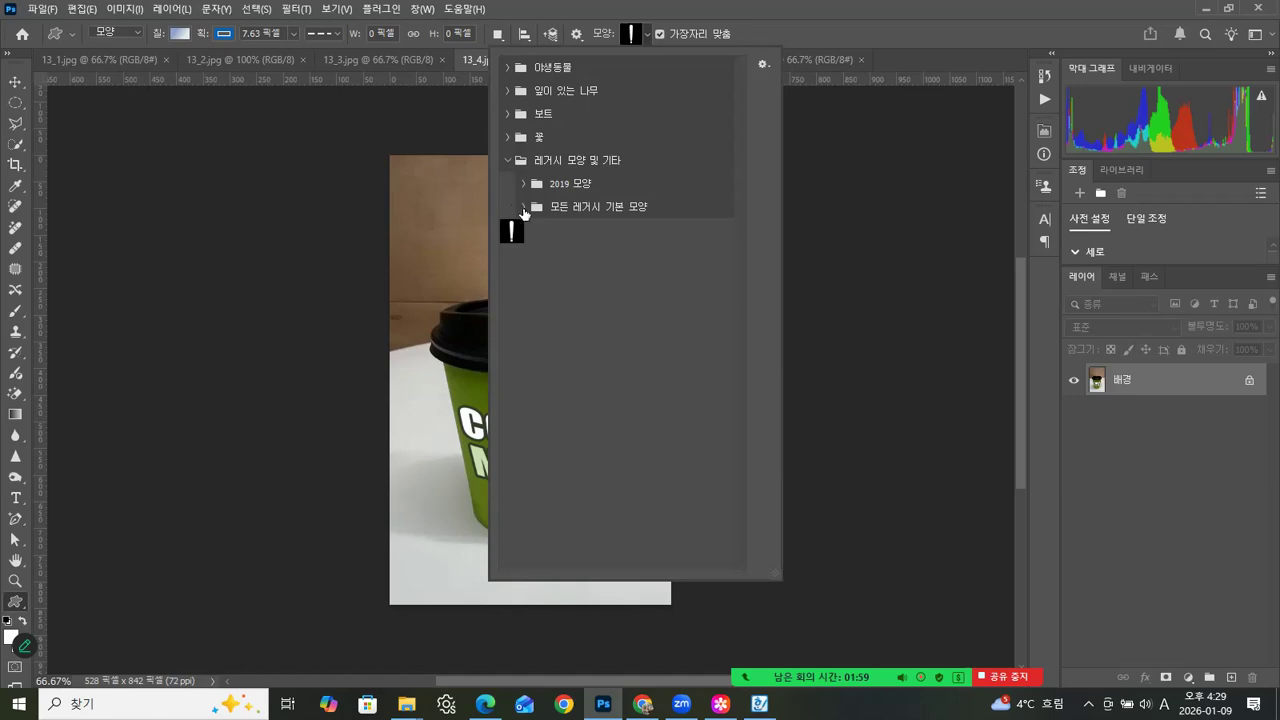
drag(739, 300, 741, 394)
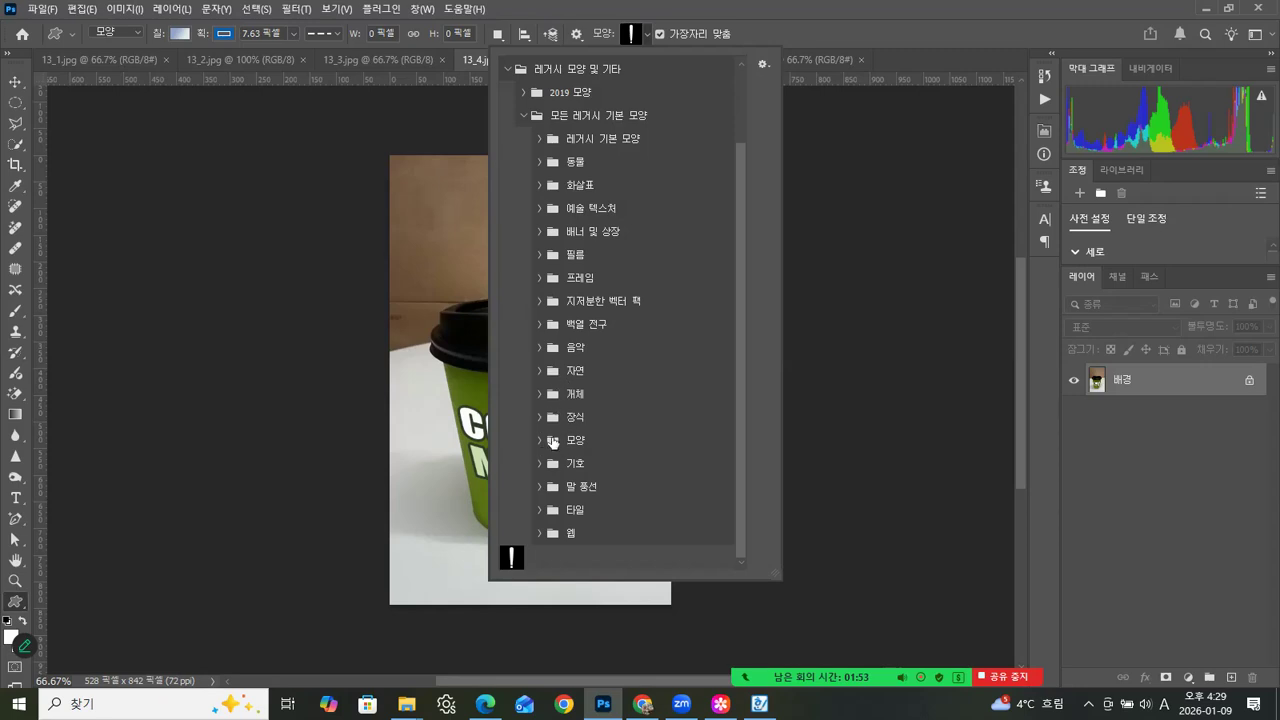
click(540, 347)
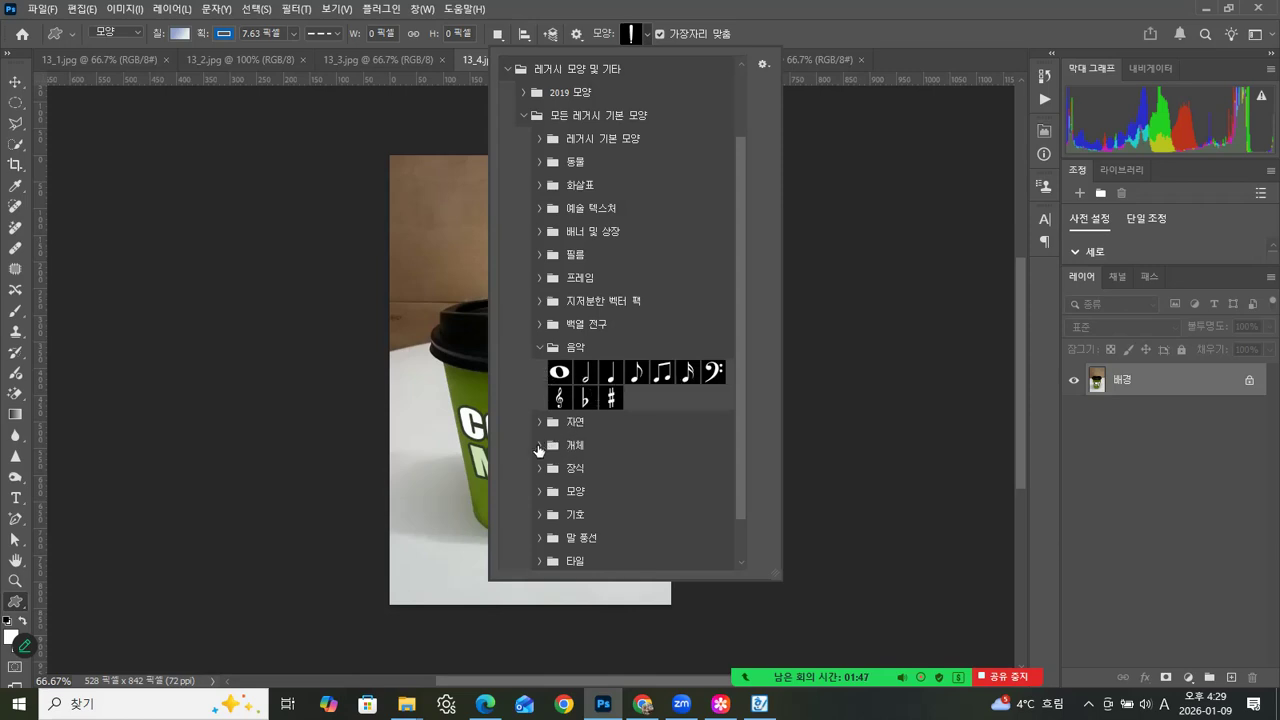
- Choose the solid asterisk-like blob from the legacy Shapes category and draw it about 43 by 41 px above COFFEE on the cup
click(542, 492)
drag(742, 455, 751, 507)
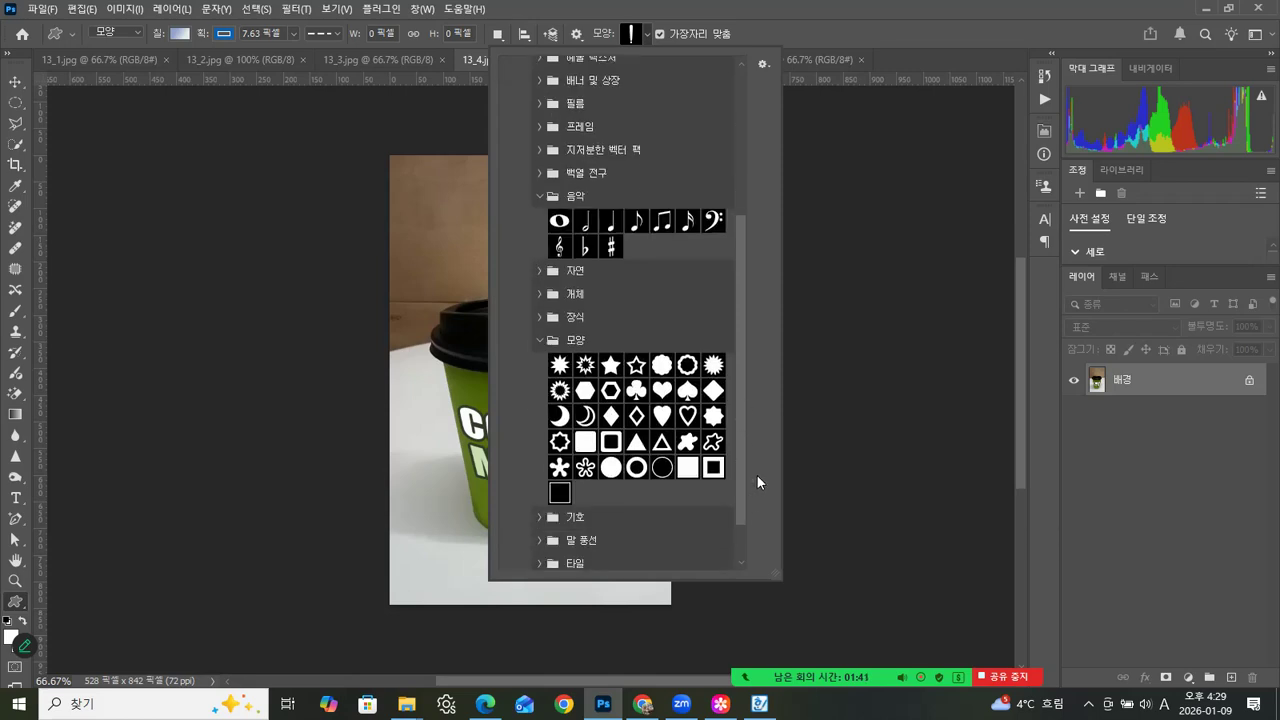
click(559, 467)
click(457, 129)
drag(517, 385, 540, 402)
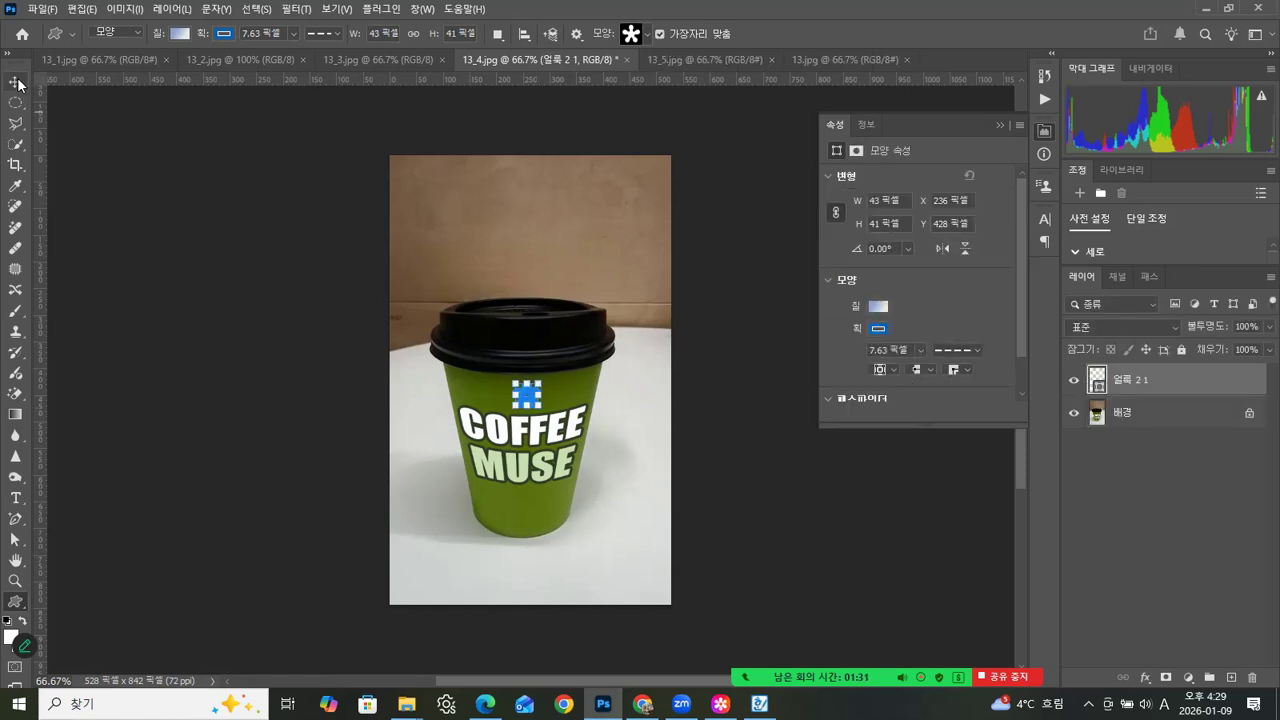
- Move the blue asterisk-like shape slightly left on the cup and nudge it into place centred above COFFEE
click(15, 81)
click(528, 399)
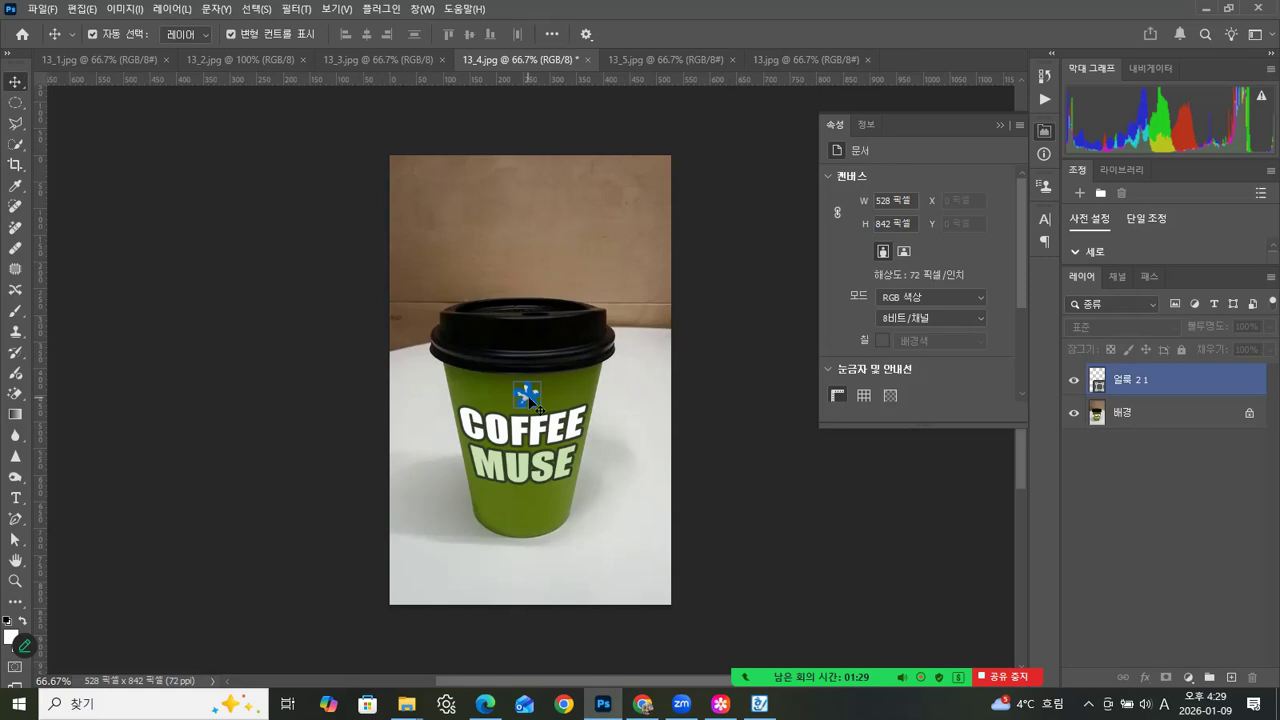
drag(529, 399, 522, 399)
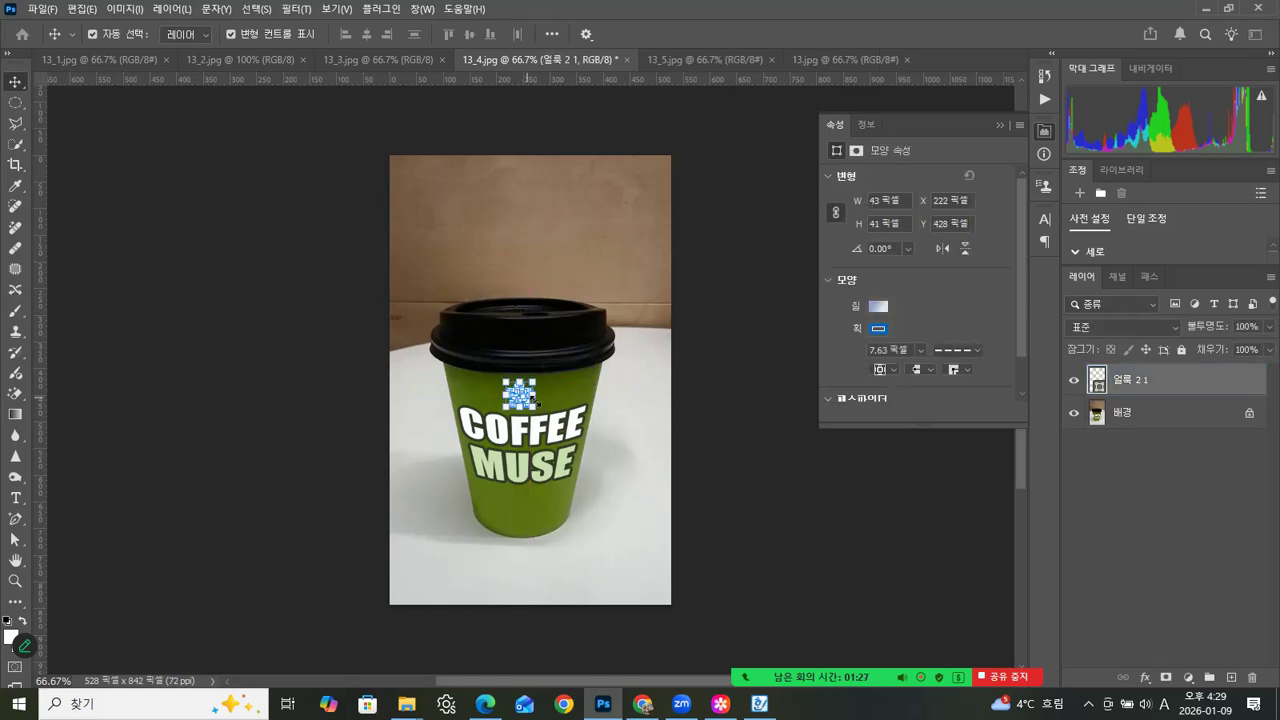
key(Right)
key(Right)
key(Down)
- Deselect the shape layer to view the cup without its outline, and check the document's paths before returning to the layers
click(1192, 422)
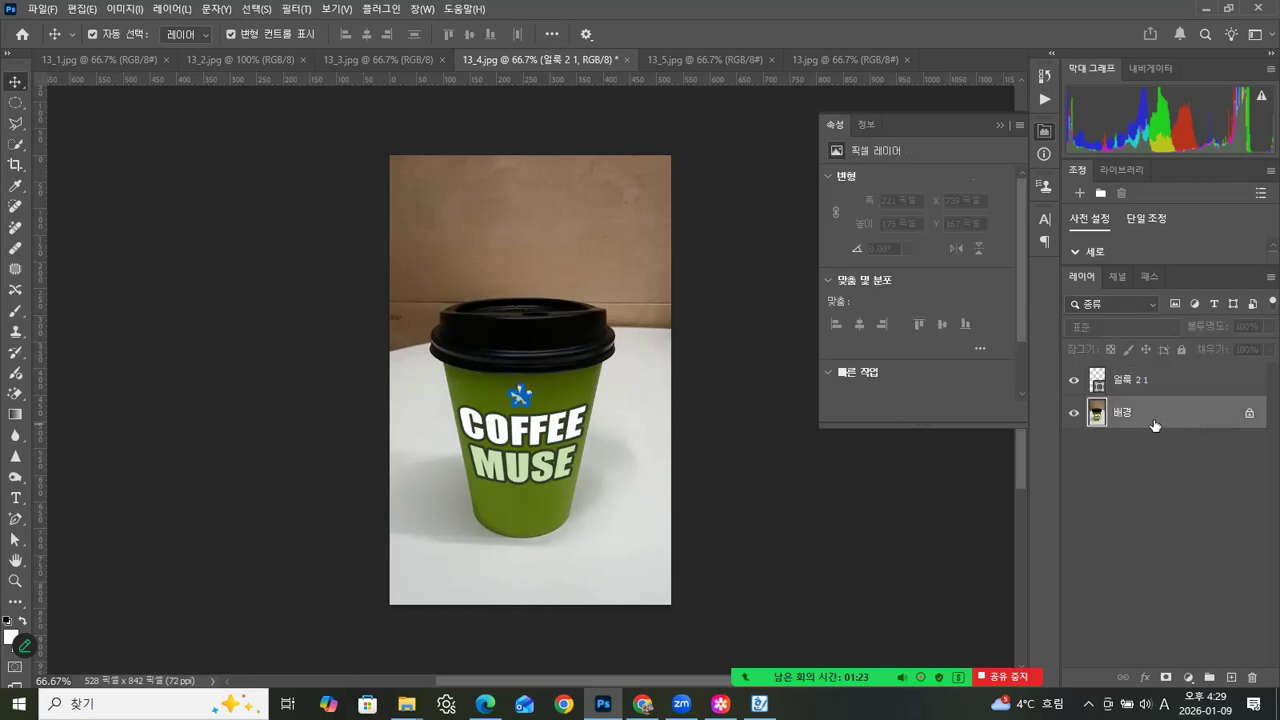
click(1152, 520)
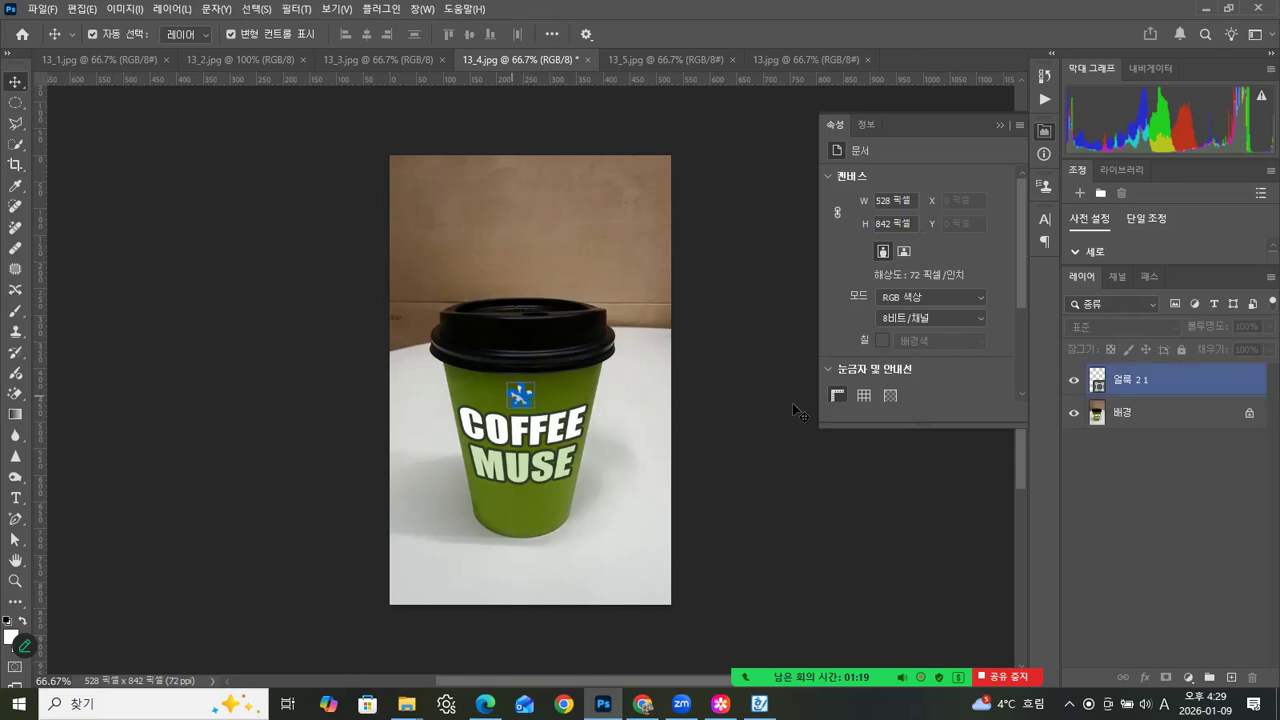
click(1147, 277)
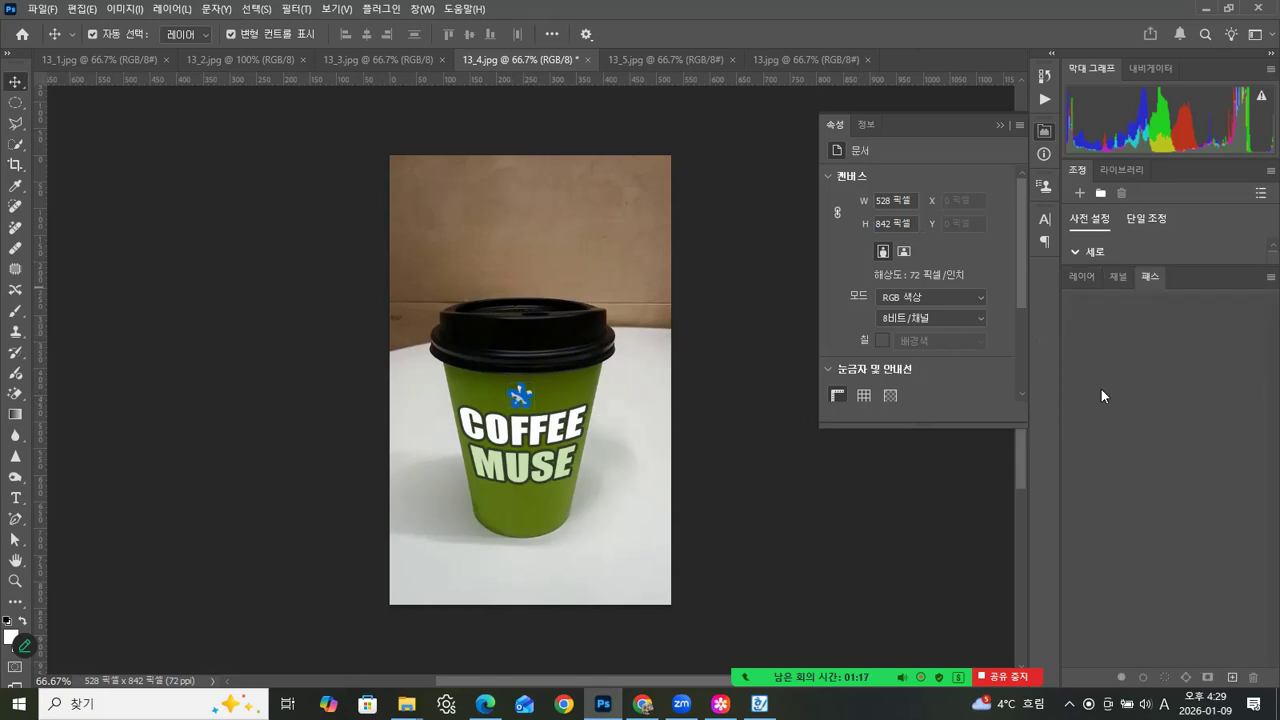
click(1082, 277)
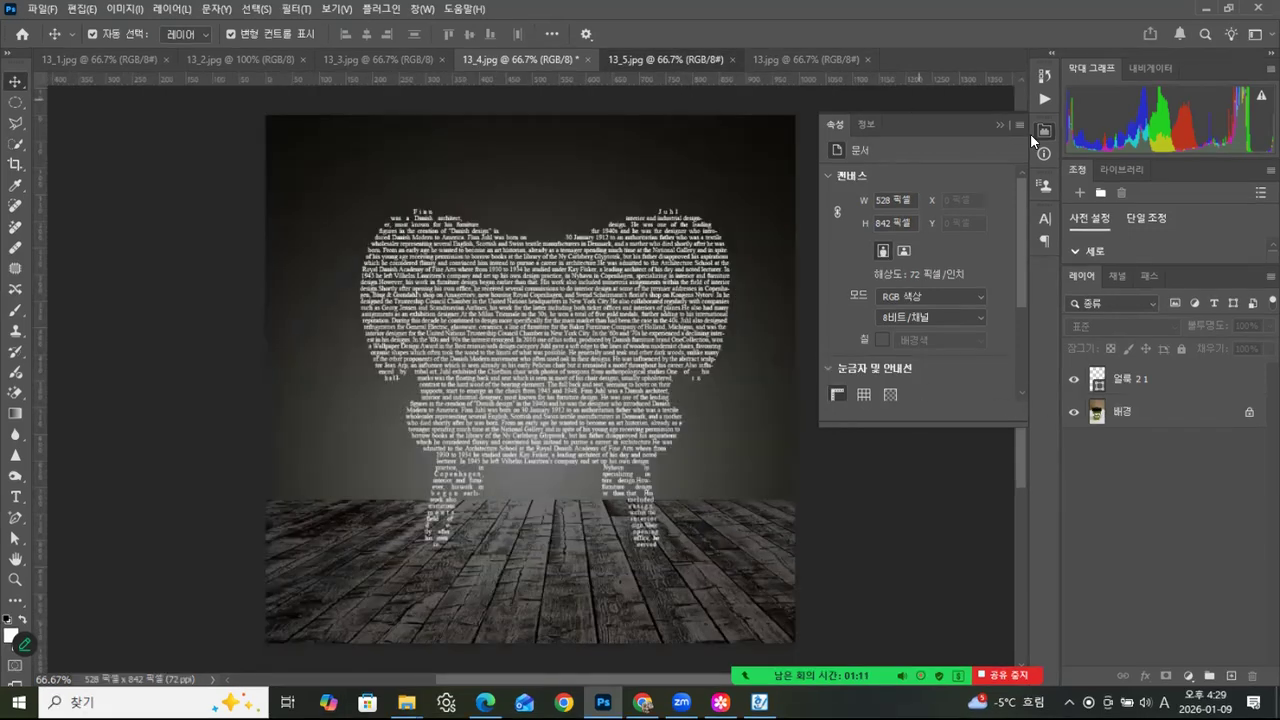
- Collapse the document properties and, with 13.jpg active, tile all six open images in the 6-up arrangement
click(995, 125)
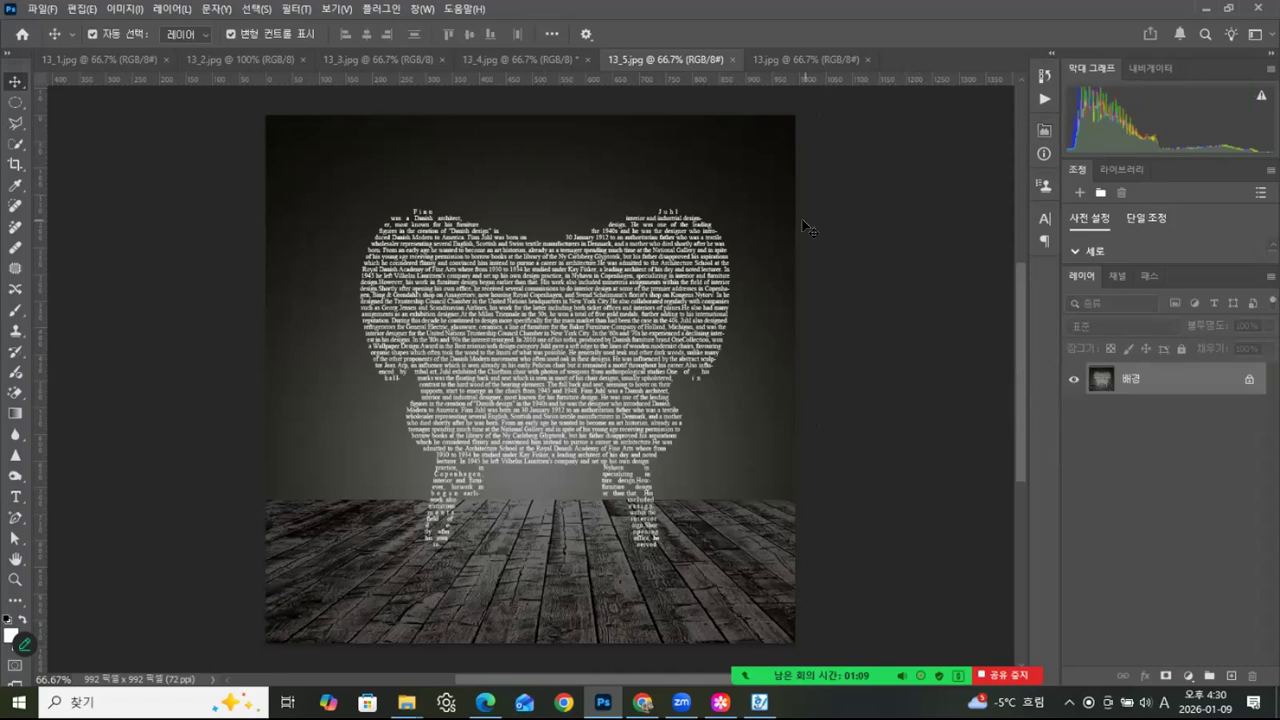
click(788, 58)
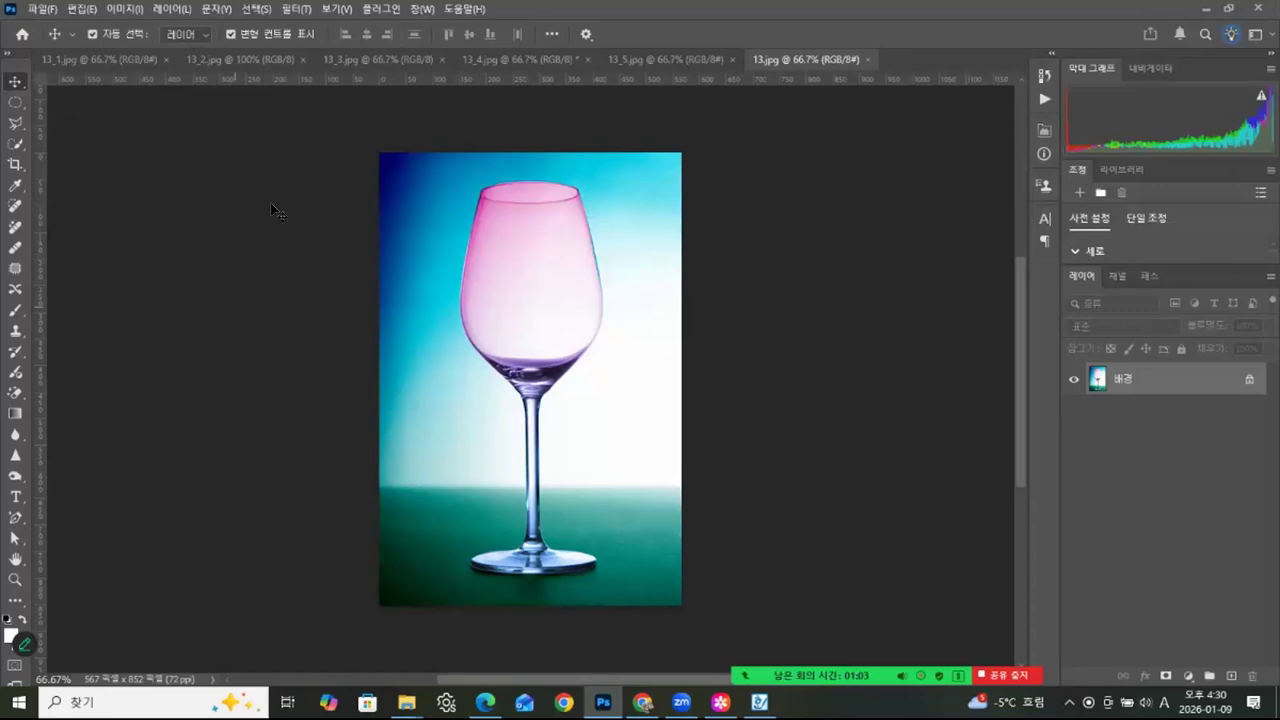
click(424, 9)
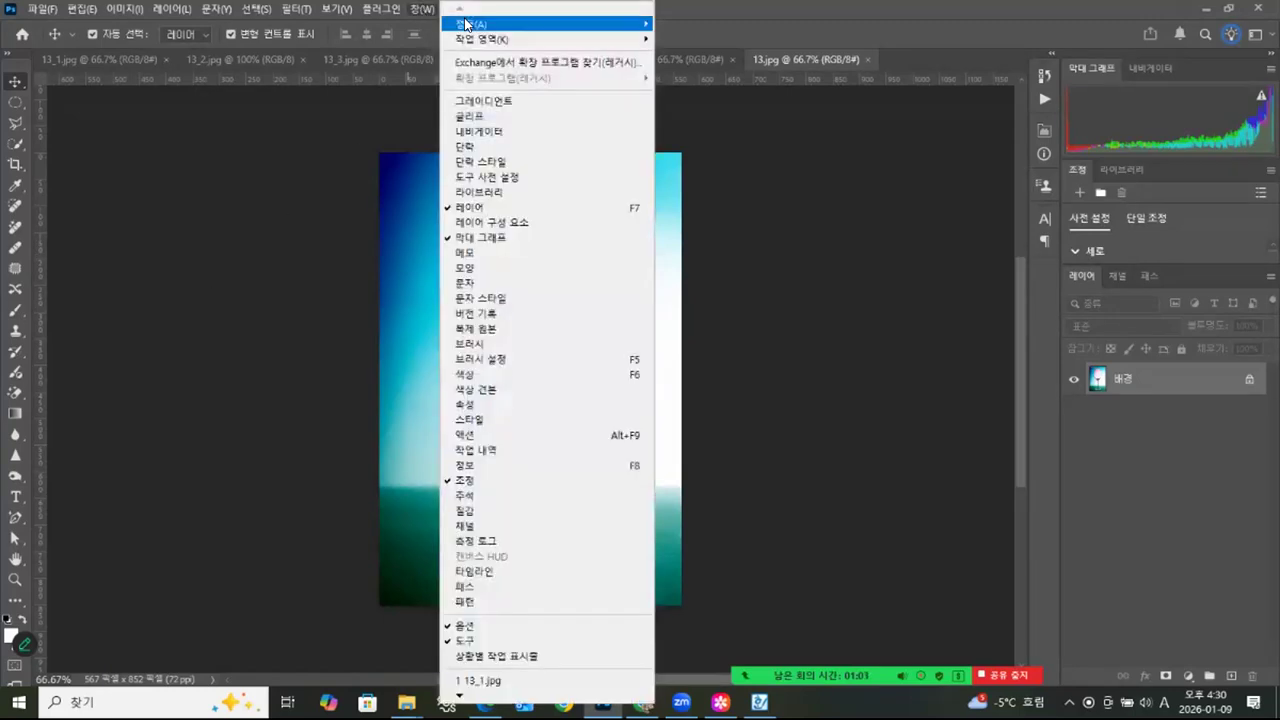
mouse_move(472, 22)
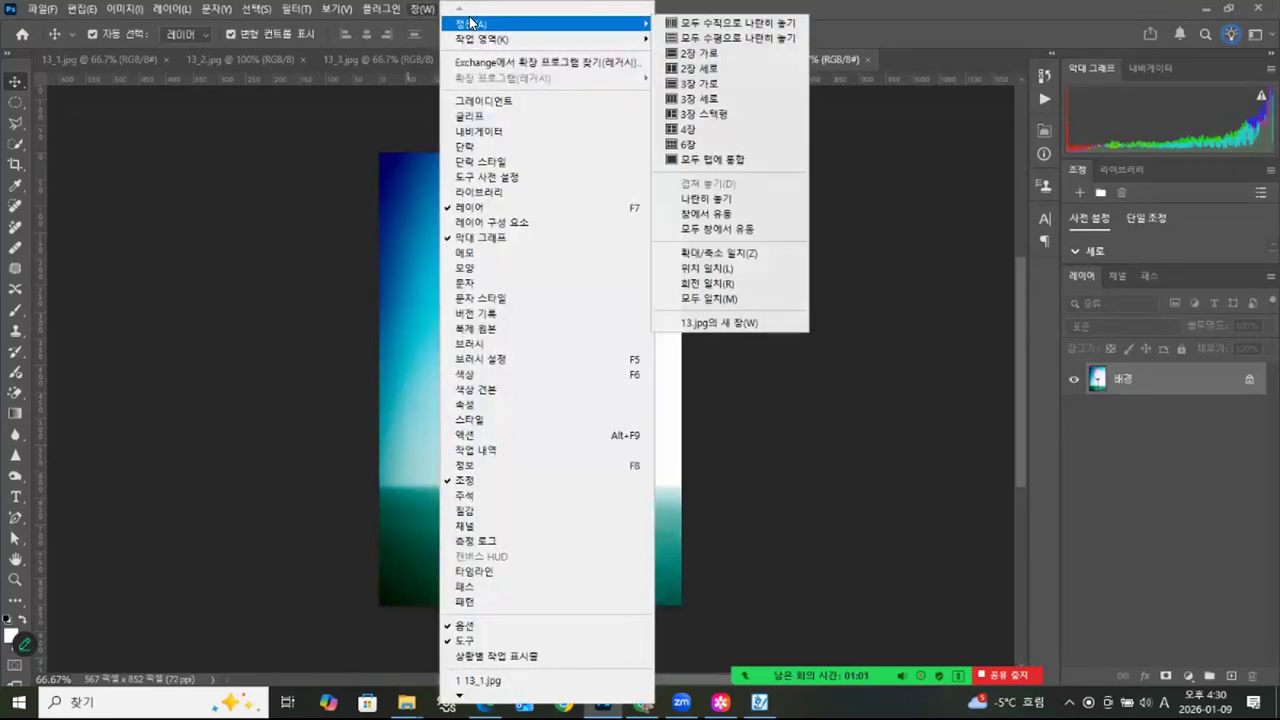
click(686, 143)
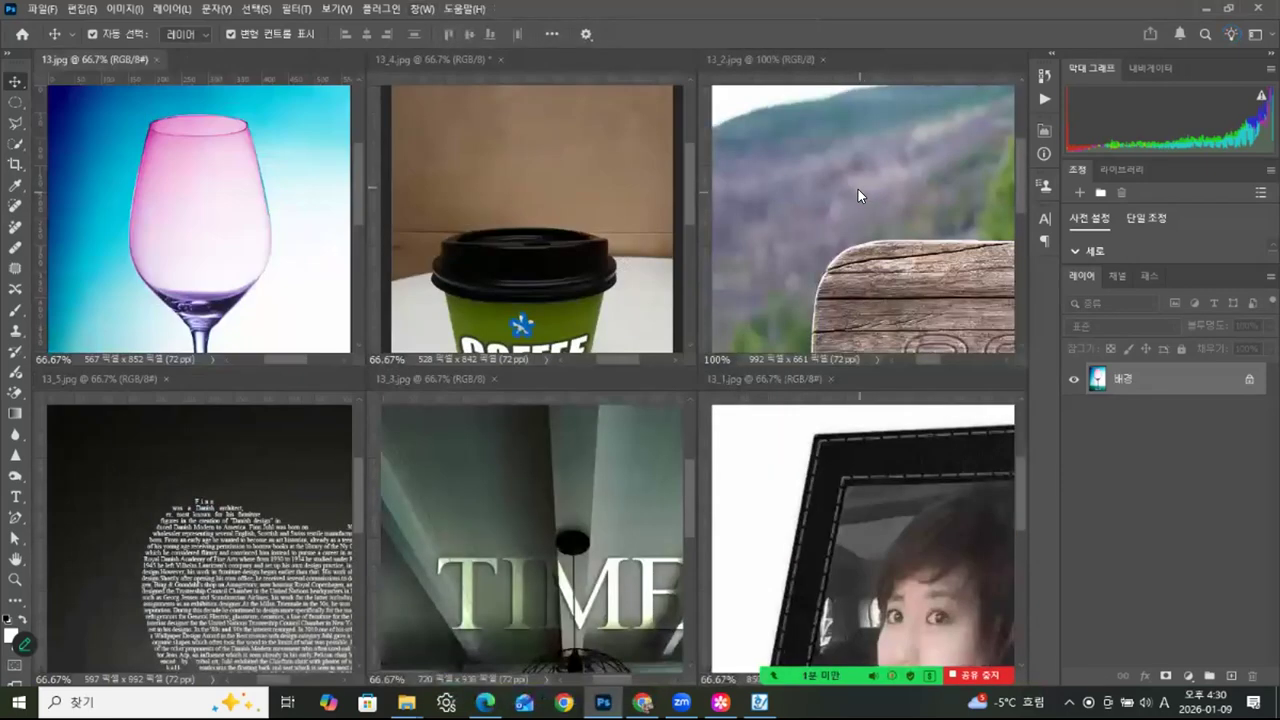